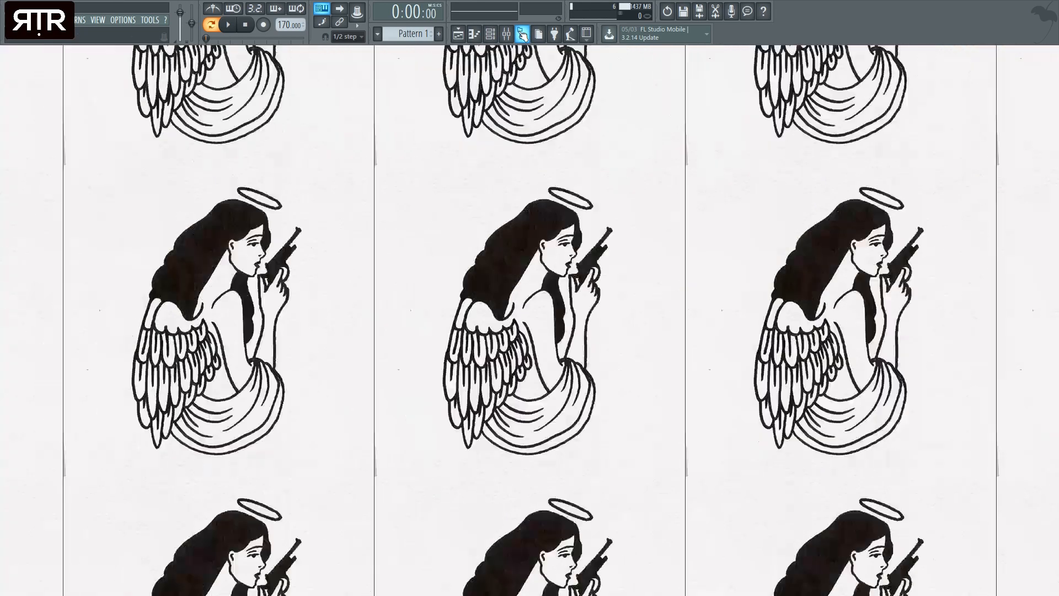
# - Show the channel rack with the pattern's instrument and drum channels
pyautogui.click(506, 34)
pyautogui.click(474, 34)
pyautogui.click(490, 34)
pyautogui.click(489, 34)
pyautogui.click(489, 35)
pyautogui.click(1052, 52)
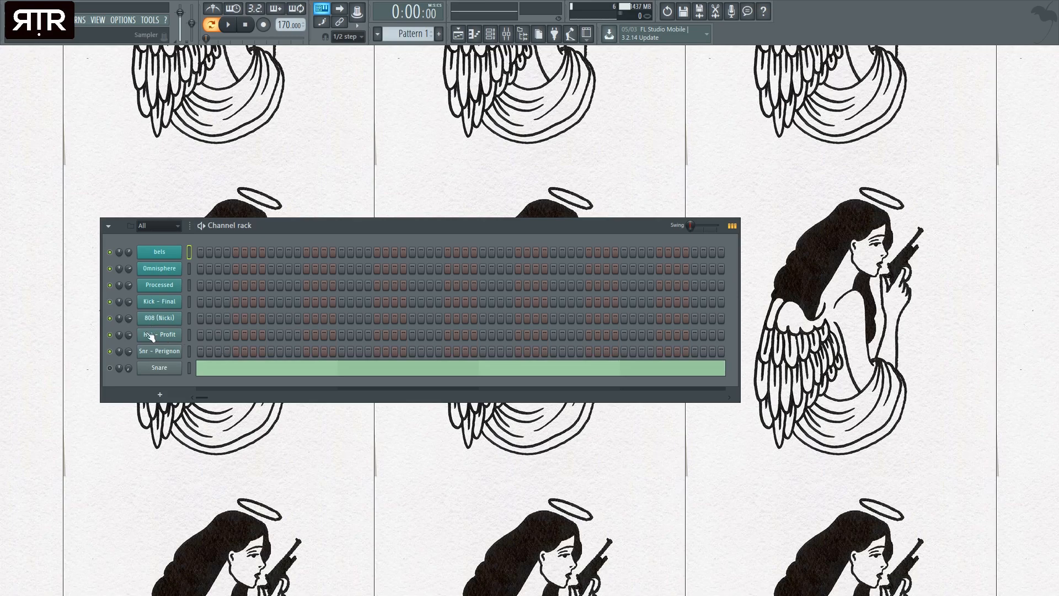
# - Try a hi-hat hit on every fourth step of the Hat - Profit channel, play it and clear the hits
pyautogui.click(344, 370)
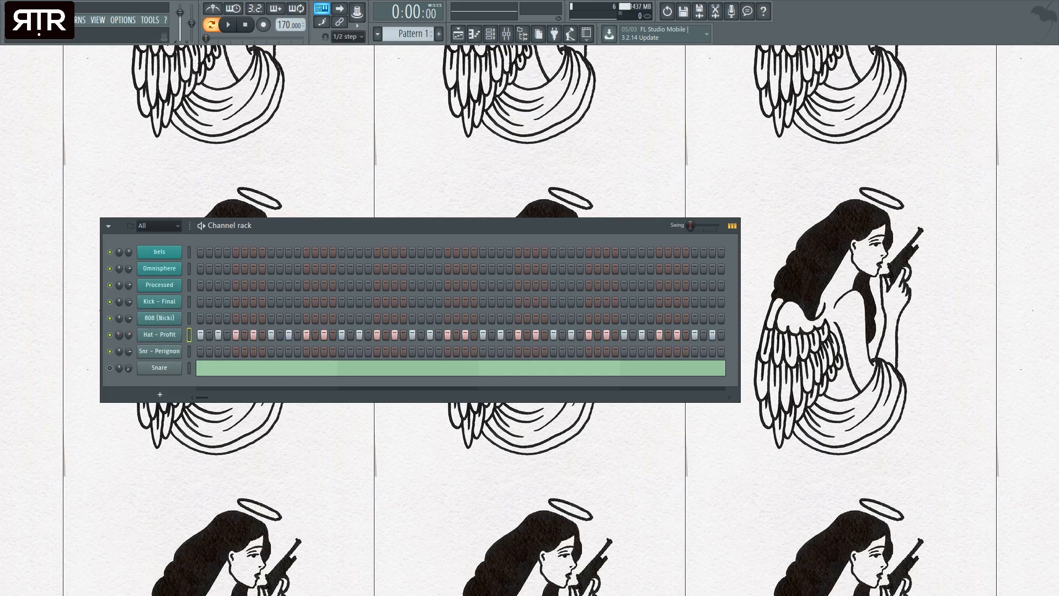
pyautogui.press('space')
pyautogui.click(313, 380)
pyautogui.press('space')
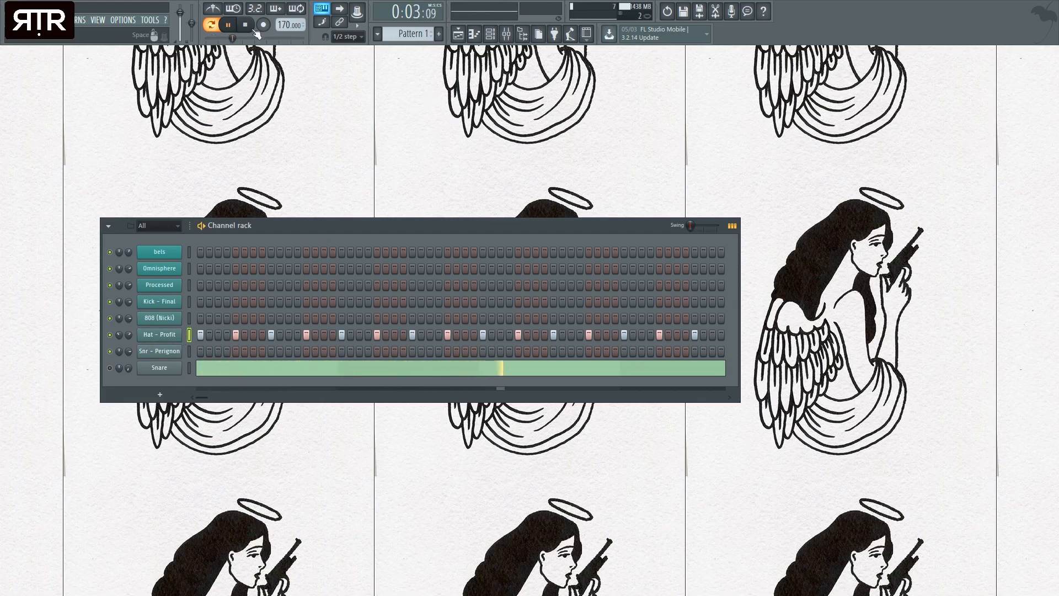
pyautogui.press('space')
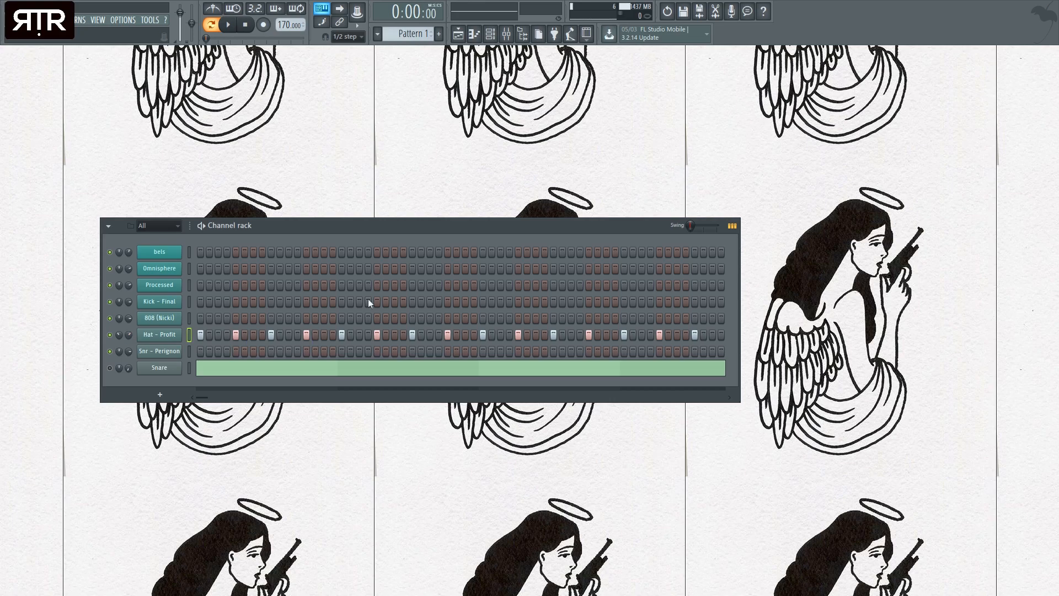
pyautogui.moveTo(200, 334); pyautogui.dragTo(754, 370)
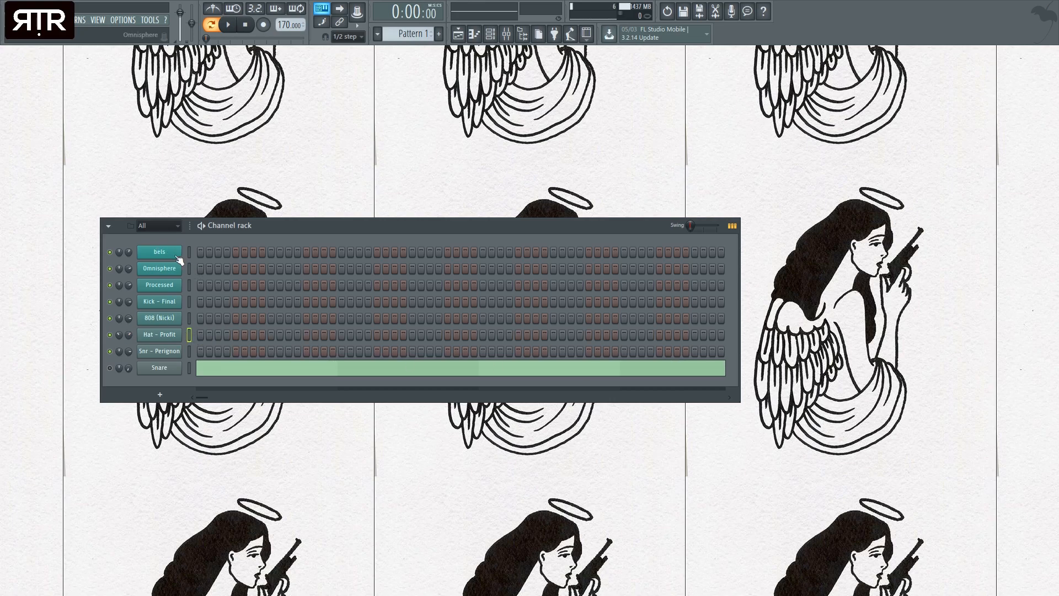
# - Open the piano roll of the Omnisphere channel and audition a few notes to find the starting pitch
pyautogui.press('F7')
pyautogui.scroll(-4, 259, 264)
pyautogui.scroll(-3, 264, 266)
pyautogui.scroll(-1, 215, 280)
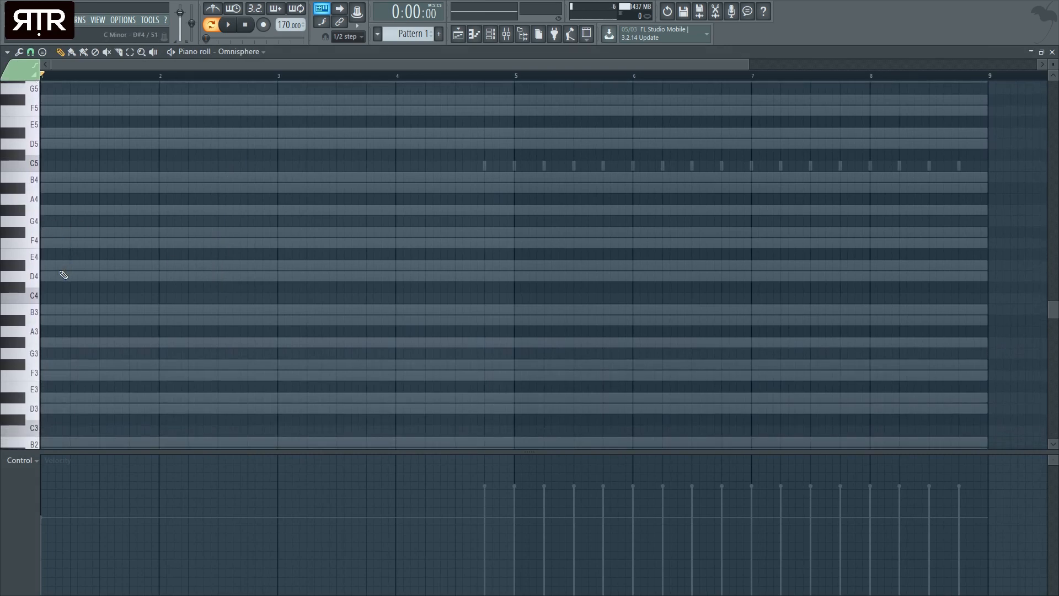
pyautogui.press('c')
pyautogui.press('x')
pyautogui.press('v')
pyautogui.press('b')
pyautogui.scroll(-3, 78, 312)
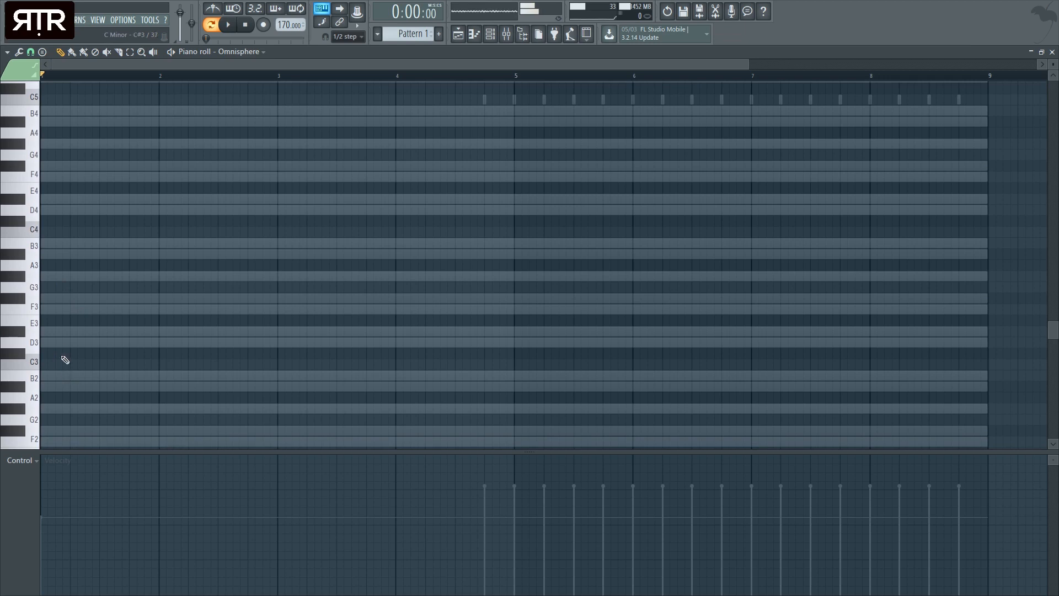
pyautogui.scroll(-3, 75, 406)
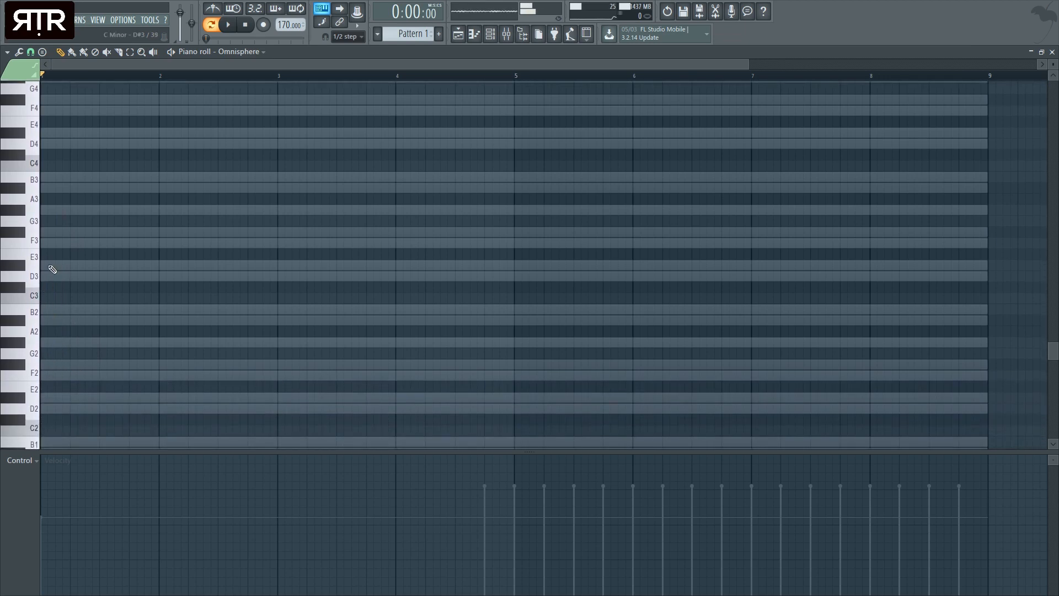
# - Place a D# minor chord of D#4, F#4 and A#4 at the pattern start, with each note eight bars long
pyautogui.click(50, 265)
pyautogui.rightClick(113, 266)
pyautogui.scroll(6, 88, 262)
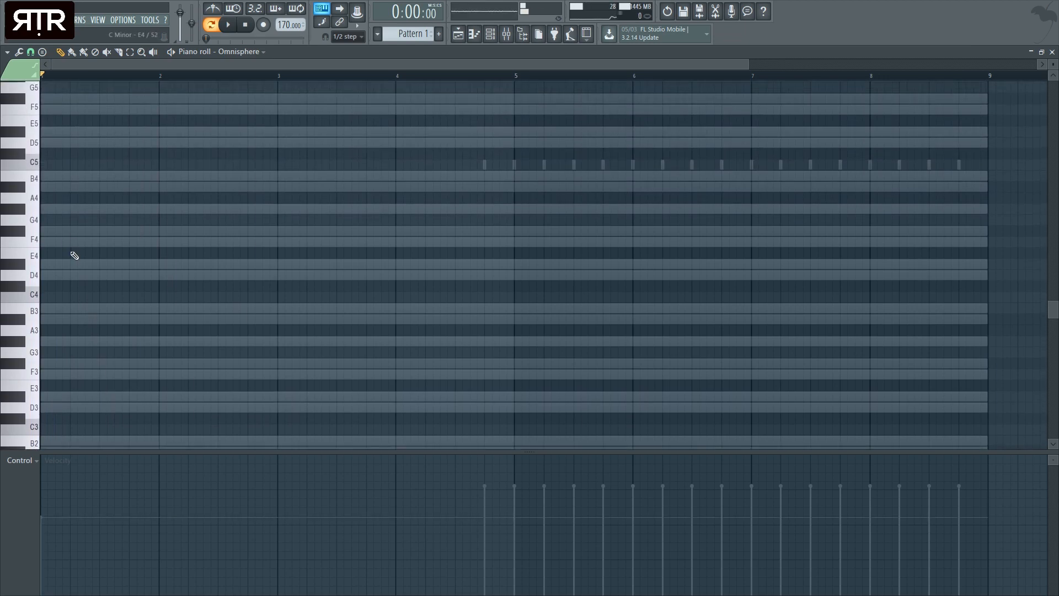
pyautogui.click(58, 266)
pyautogui.click(60, 232)
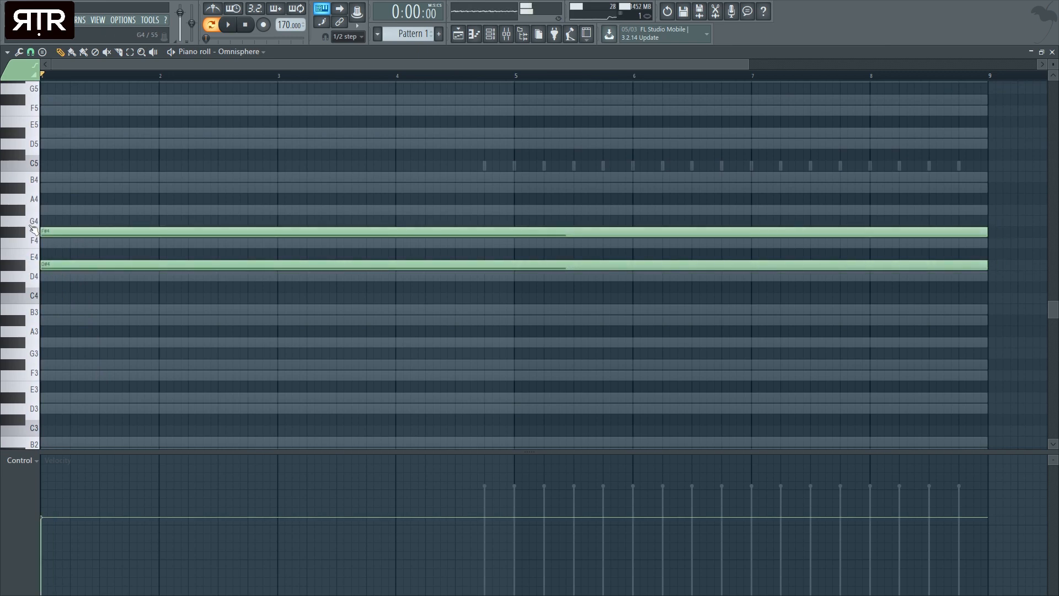
pyautogui.click(52, 188)
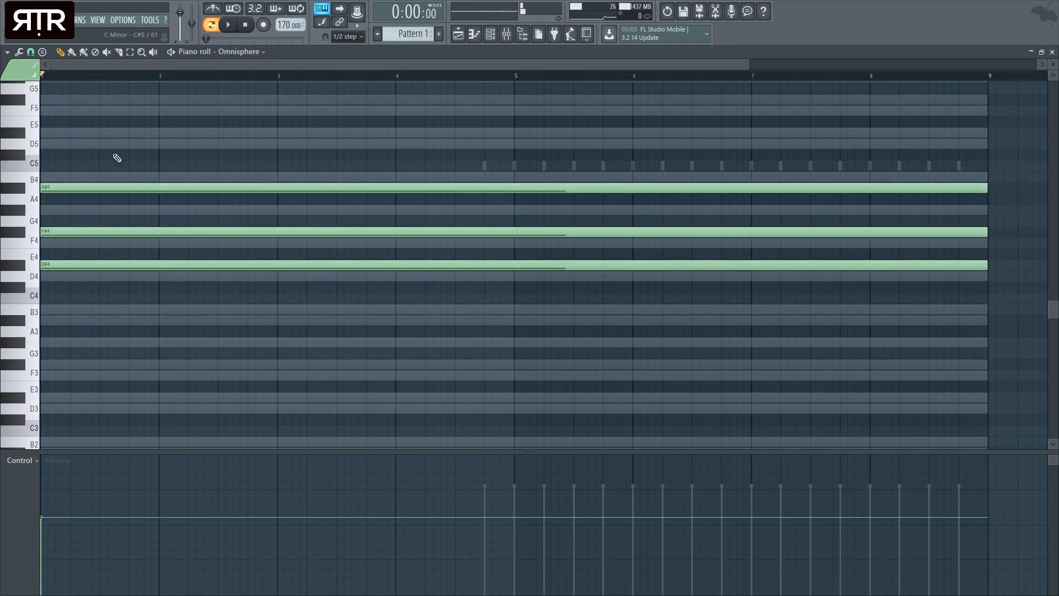
# - Play the chord and shorten all three notes together to two bars
pyautogui.press('space')
pyautogui.scroll(-3, 502, 310)
pyautogui.press('space')
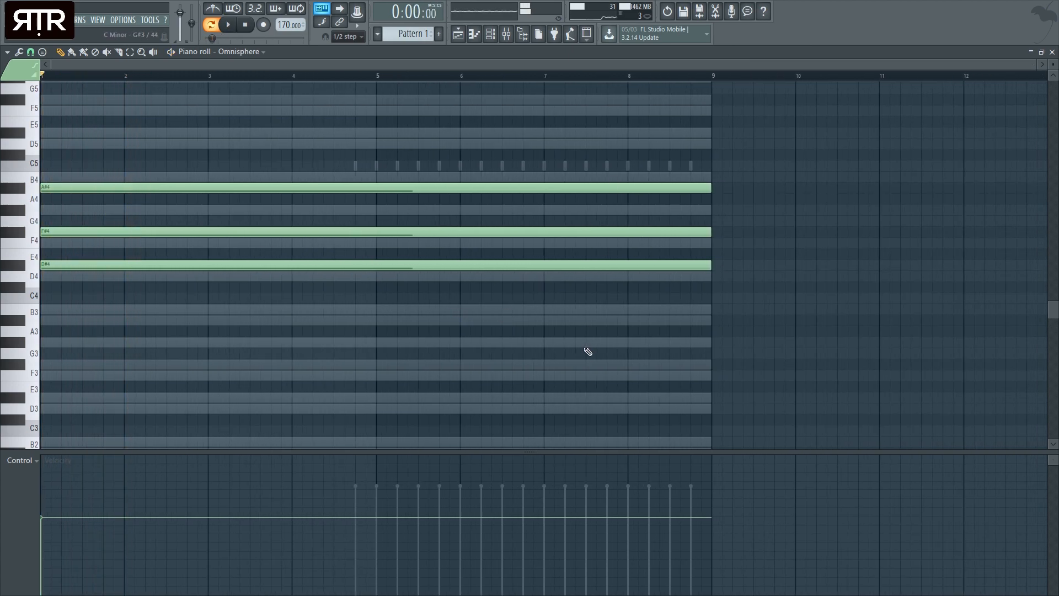
pyautogui.hotkey('ctrl', 'a')
pyautogui.moveTo(719, 191); pyautogui.dragTo(208, 193)
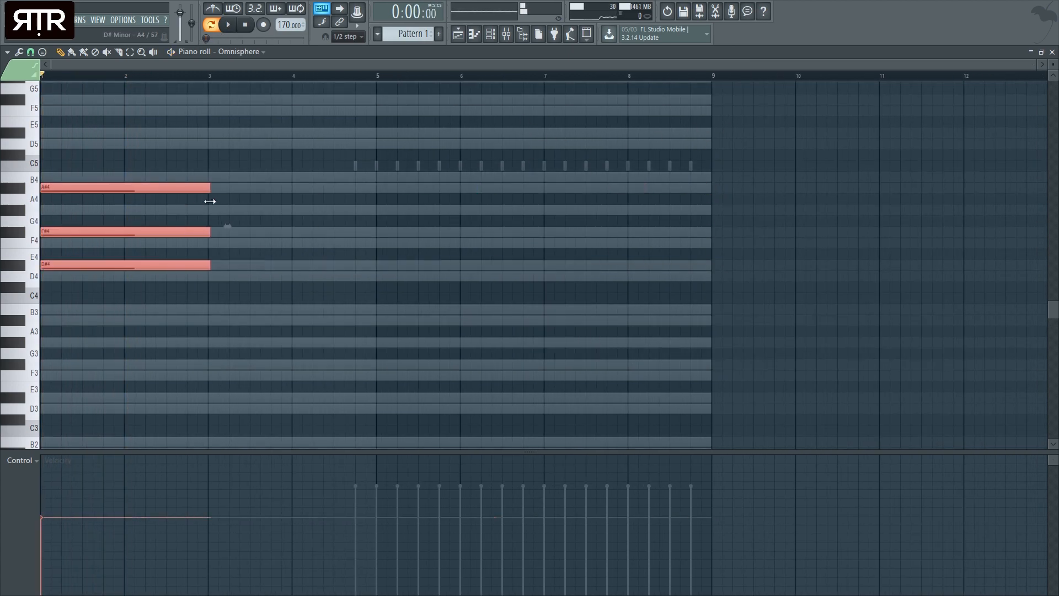
# - Duplicate the chord into bars 3 and 4 and raise the copy's upper notes to G#4 and B4
pyautogui.click(206, 328)
pyautogui.moveTo(147, 346); pyautogui.dragTo(37, 78)
pyautogui.moveTo(52, 269); pyautogui.dragTo(219, 278)
pyautogui.click(215, 308)
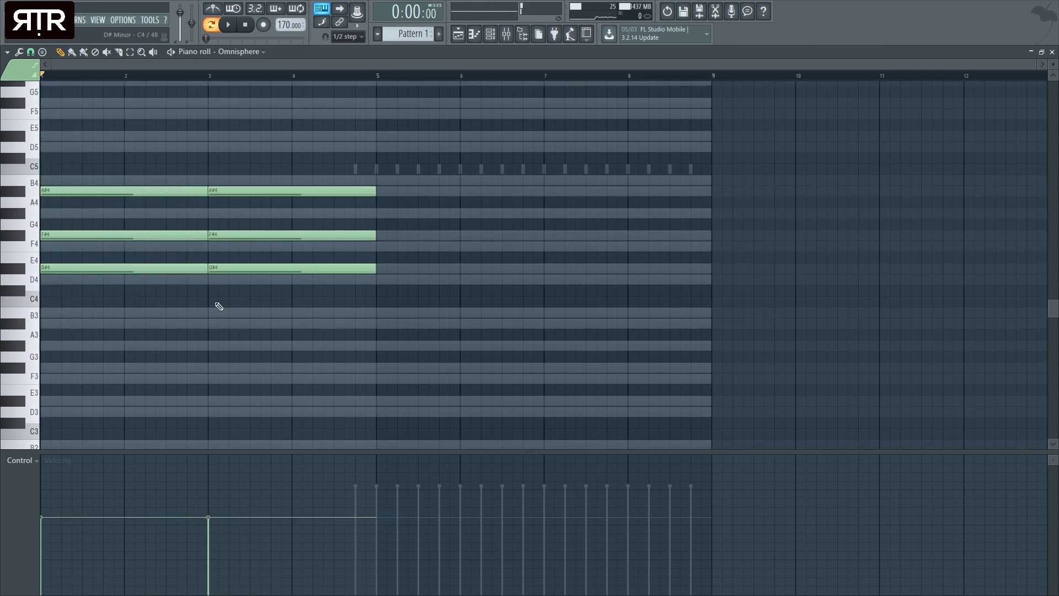
pyautogui.moveTo(234, 231); pyautogui.dragTo(230, 206)
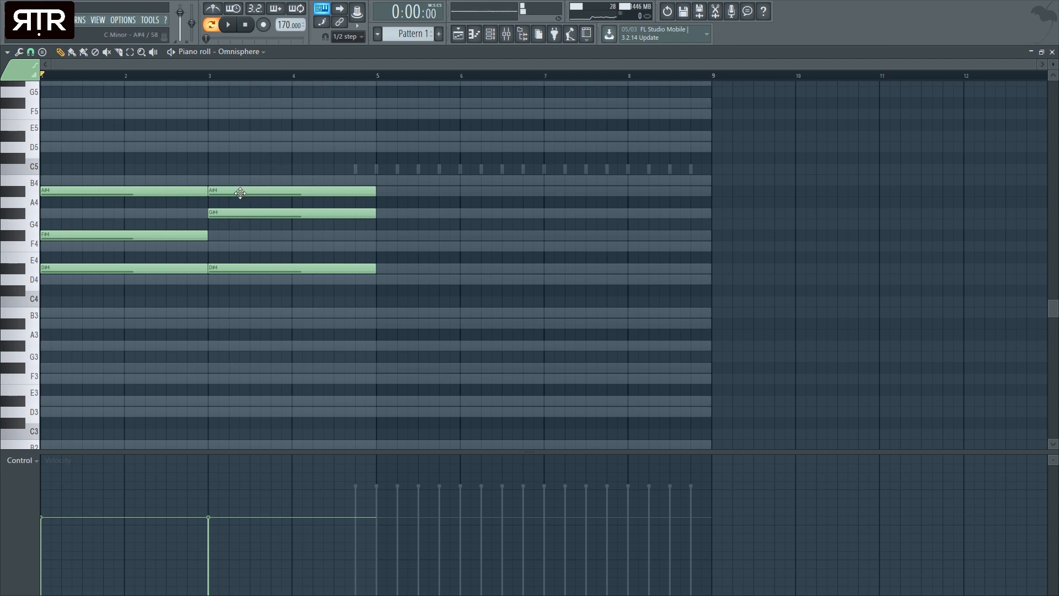
pyautogui.moveTo(240, 182); pyautogui.dragTo(237, 178)
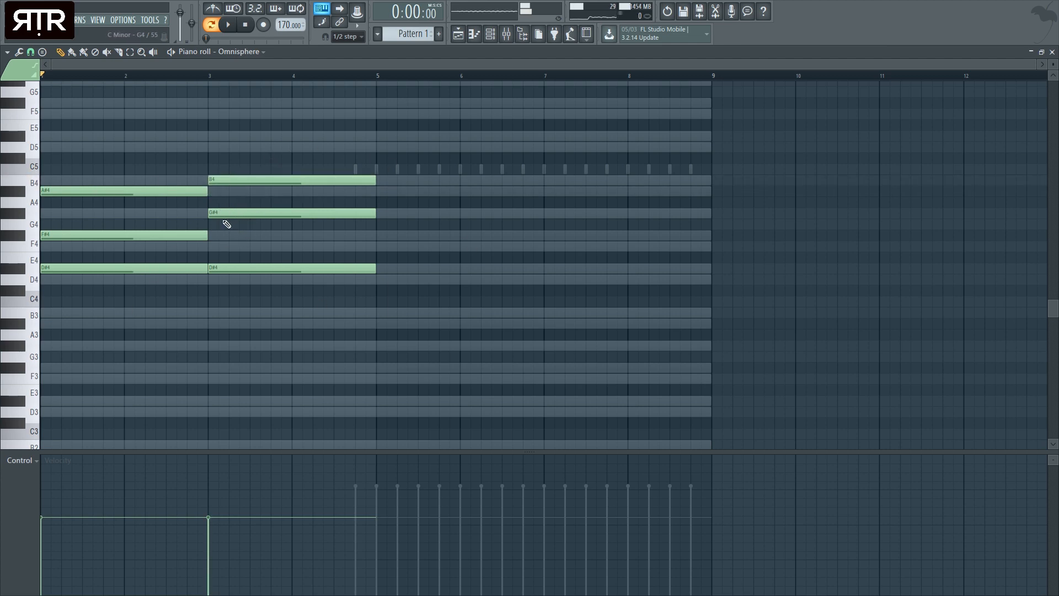
# - Duplicate the two-chord progression into bars 5 to 8 and compress the whole sequence so each chord lasts one bar
pyautogui.press('space')
pyautogui.hotkey('ctrl', 'a')
pyautogui.hotkey('ctrl', 'b')
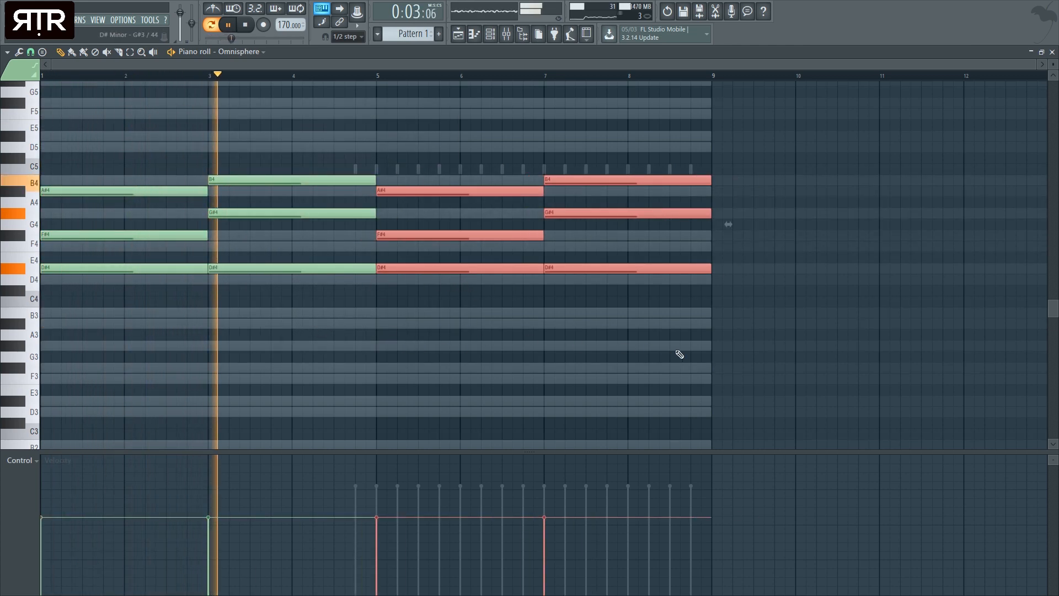
pyautogui.hotkey('ctrl', 'a')
pyautogui.press('space')
pyautogui.moveTo(730, 225); pyautogui.dragTo(393, 224)
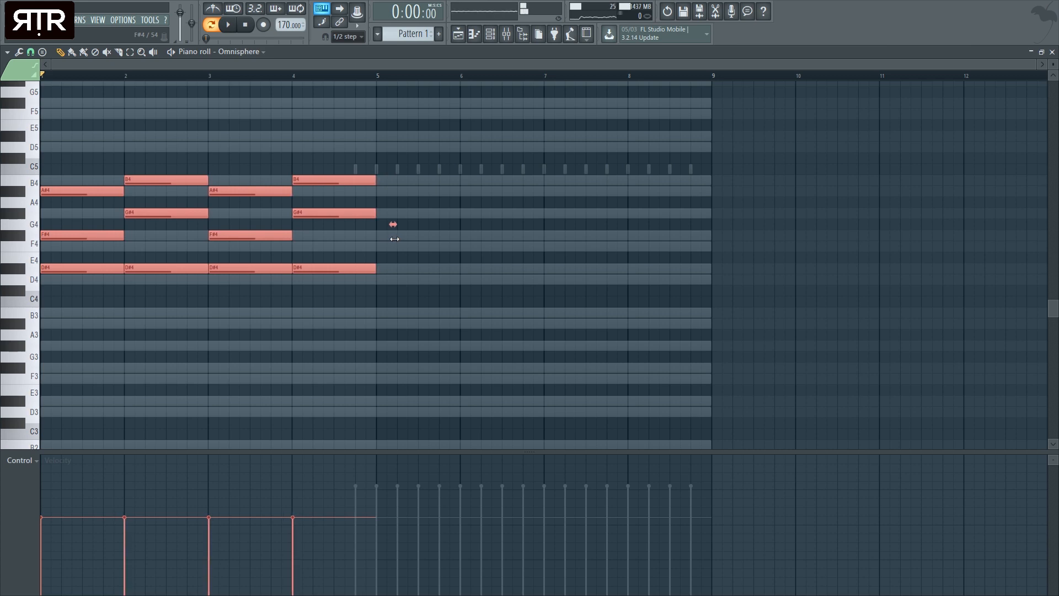
# - Duplicate the four one-bar chords so the progression fills bars 5 to 8
pyautogui.scroll(4, 394, 239)
pyautogui.moveTo(362, 223); pyautogui.dragTo(358, 224)
pyautogui.scroll(-5, 361, 228)
pyautogui.moveTo(639, 428); pyautogui.dragTo(71, 202)
pyautogui.scroll(-1, 94, 294)
pyautogui.hotkey('ctrl', 'b')
pyautogui.scroll(-2, 404, 331)
pyautogui.hotkey('ctrl', 'd')
# - Slightly lower the velocity of the G# minor chords in bars 2, 4, 6 and 8 and play the progression
pyautogui.moveTo(171, 379); pyautogui.dragTo(196, 202)
pyautogui.moveTo(350, 167); pyautogui.dragTo(361, 447)
pyautogui.moveTo(486, 179); pyautogui.dragTo(524, 350)
pyautogui.moveTo(659, 185); pyautogui.dragTo(706, 380)
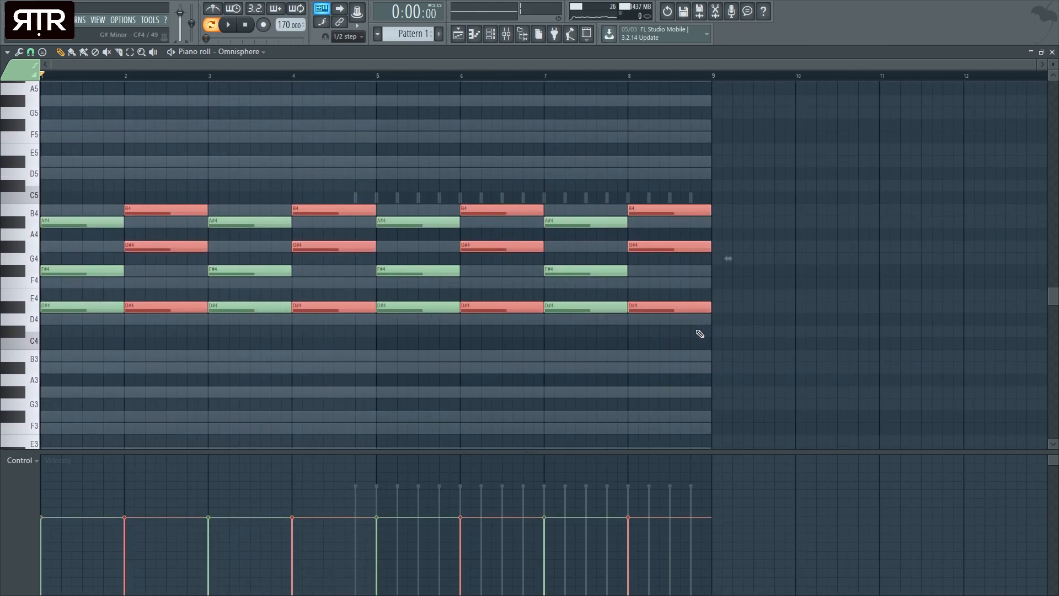
pyautogui.moveTo(647, 526); pyautogui.dragTo(9, 538)
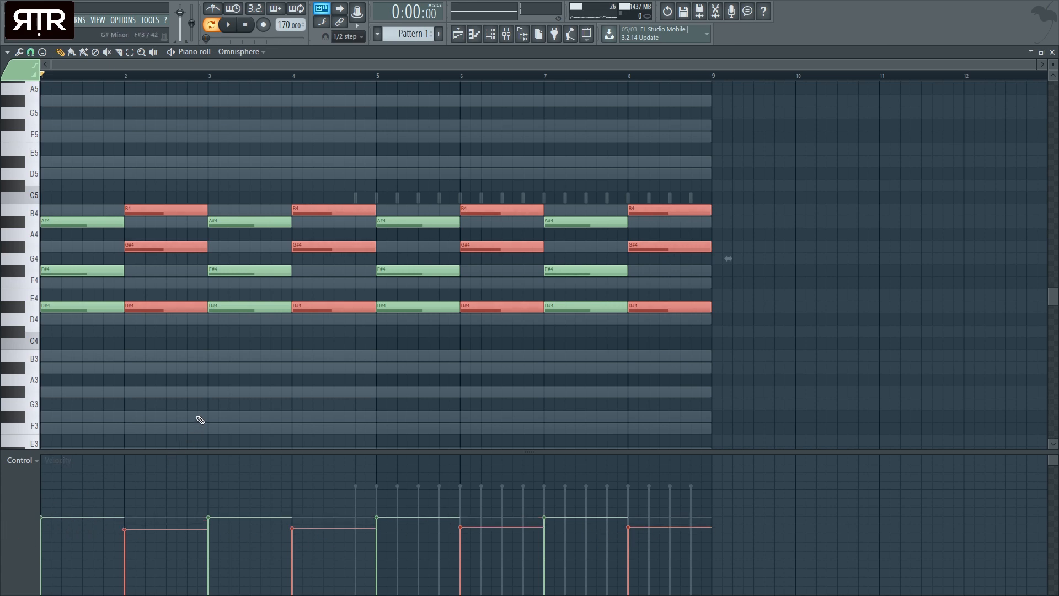
pyautogui.hotkey('ctrl', 'd')
pyautogui.press('space')
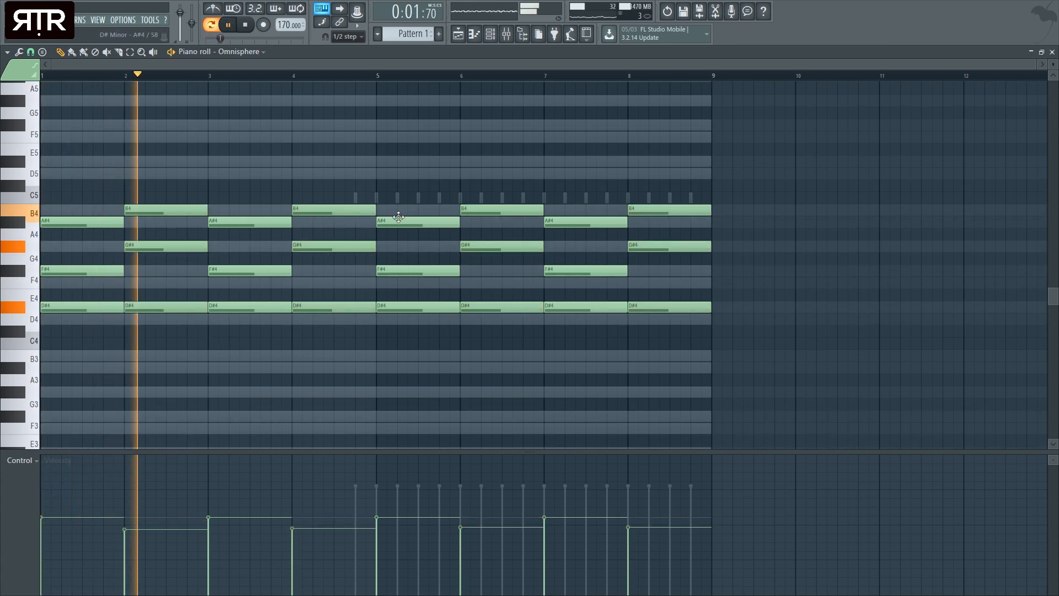
pyautogui.click(216, 9)
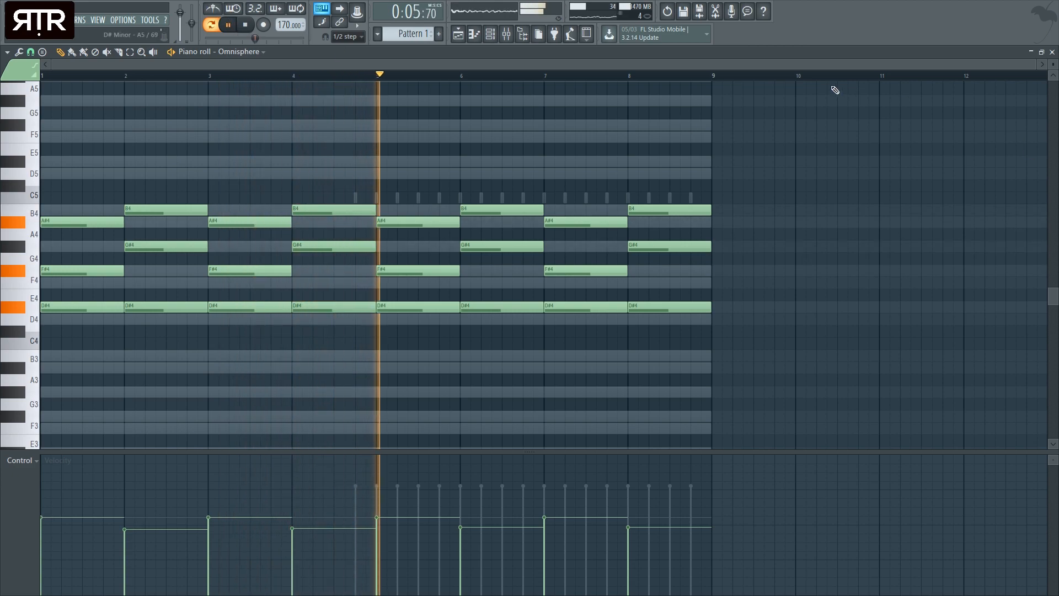
pyautogui.press('space')
# - Close the piano roll and clear the leftover hi-hat hits from the later bars of the Hat - Profit channel
pyautogui.click(1052, 51)
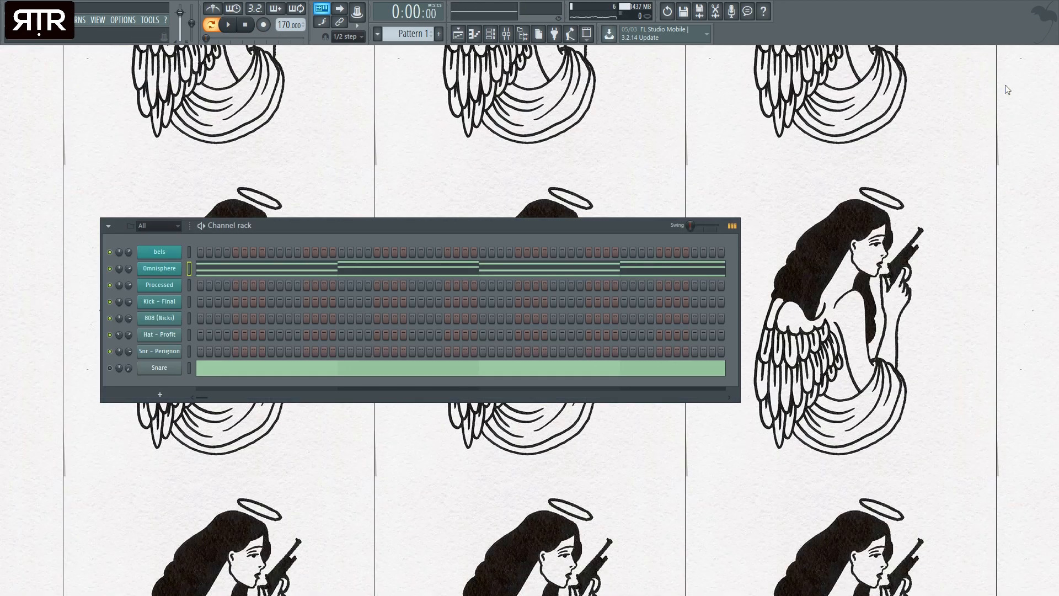
pyautogui.moveTo(202, 398); pyautogui.dragTo(727, 389)
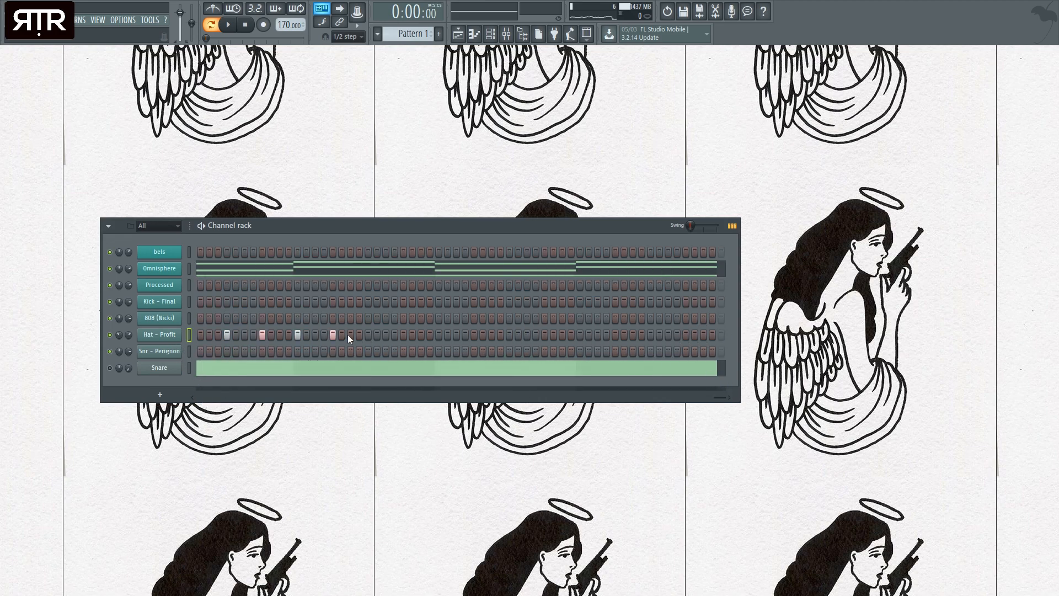
pyautogui.moveTo(733, 396); pyautogui.dragTo(195, 392)
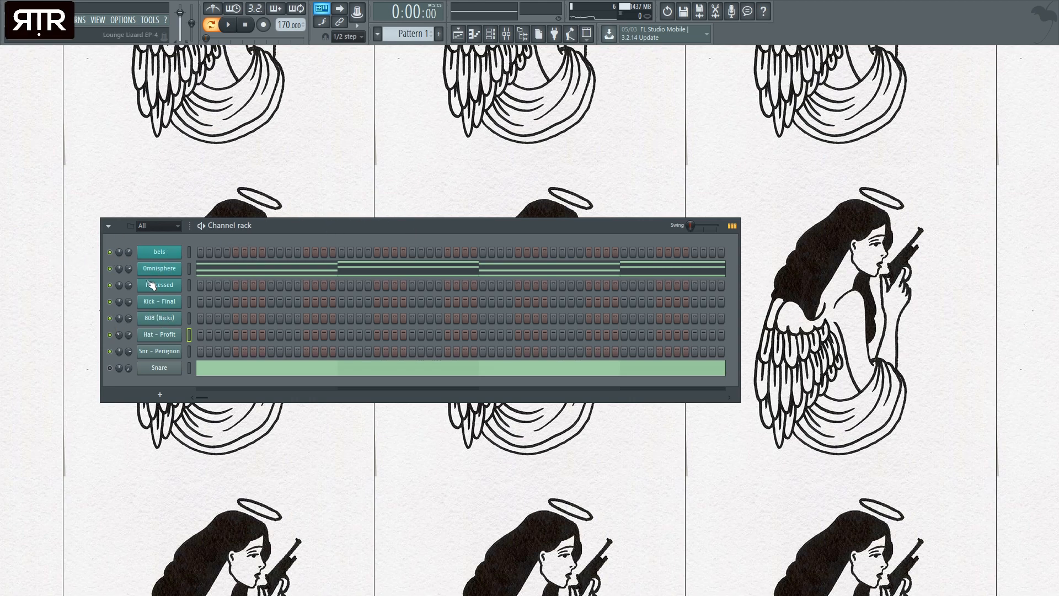
# - Examine the bels channel's instrument and its piano roll
pyautogui.click(184, 257)
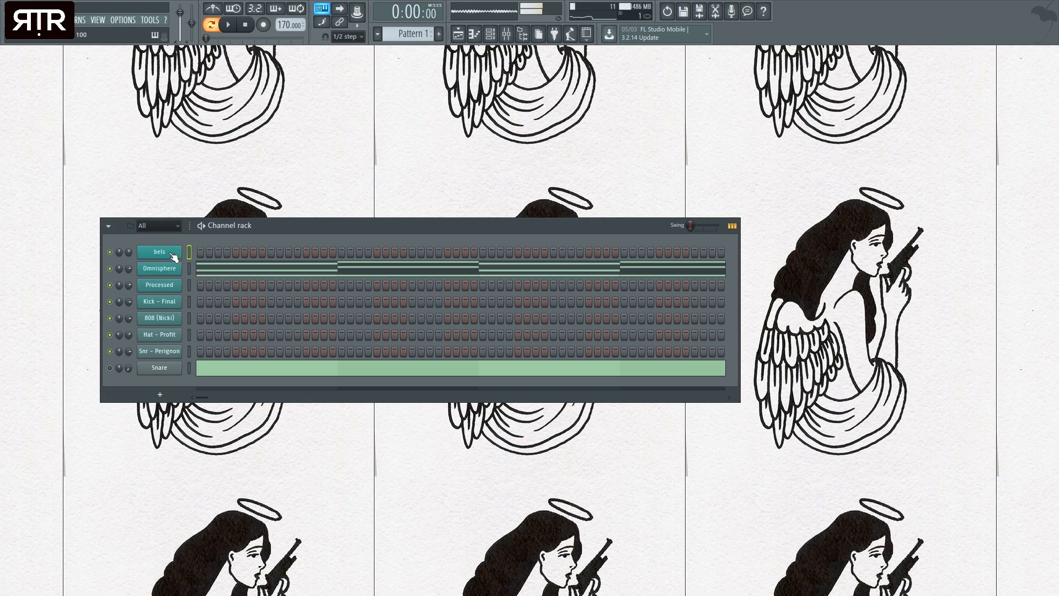
pyautogui.click(172, 255)
pyautogui.click(198, 251)
pyautogui.press('F7')
pyautogui.scroll(-2, 719, 140)
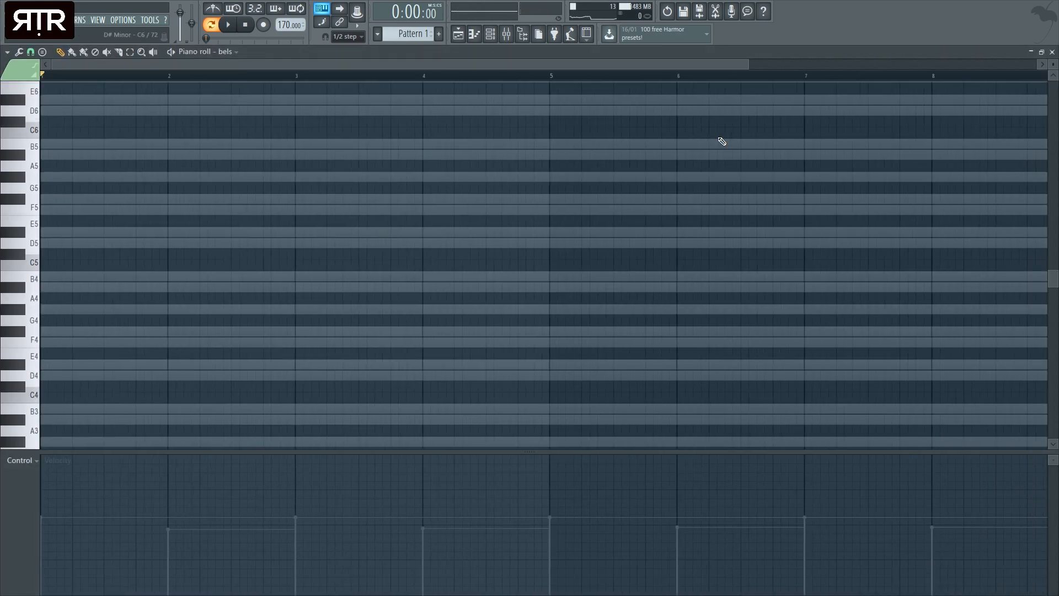
pyautogui.press('F7')
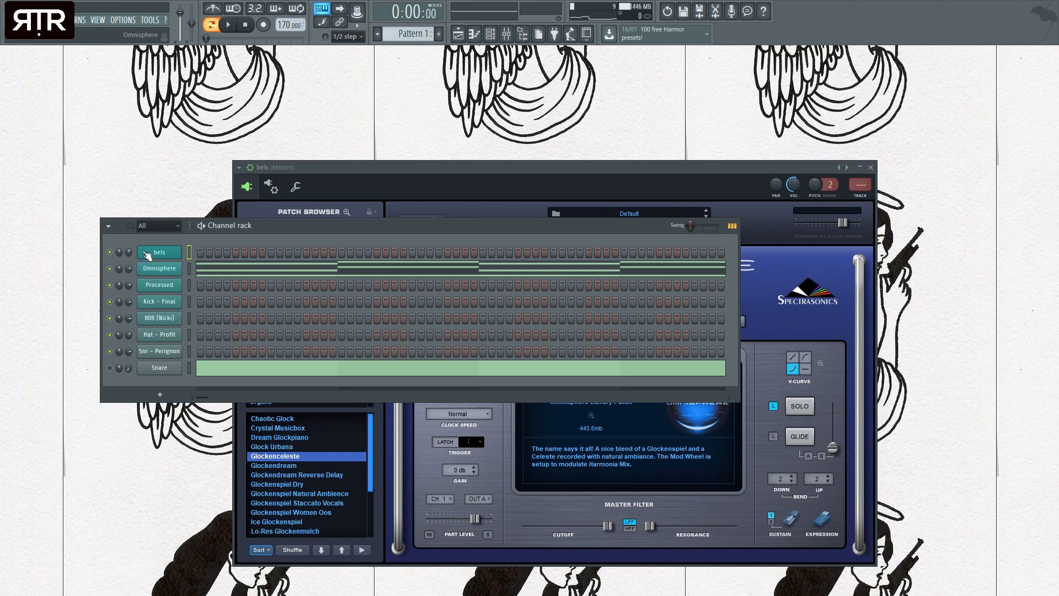
pyautogui.press('F7')
pyautogui.scroll(-3, 203, 255)
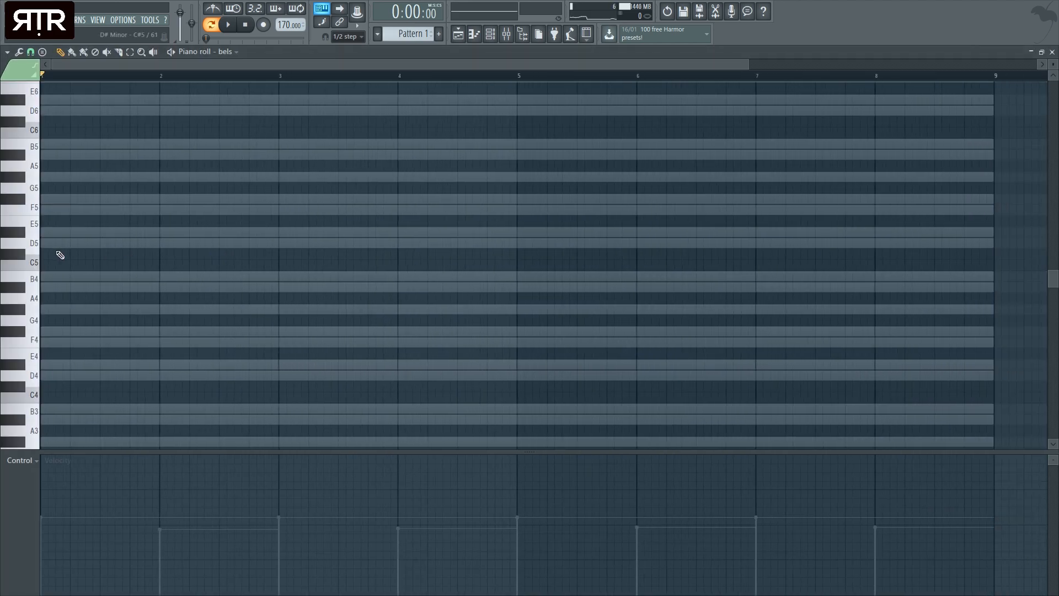
pyautogui.scroll(2, 65, 250)
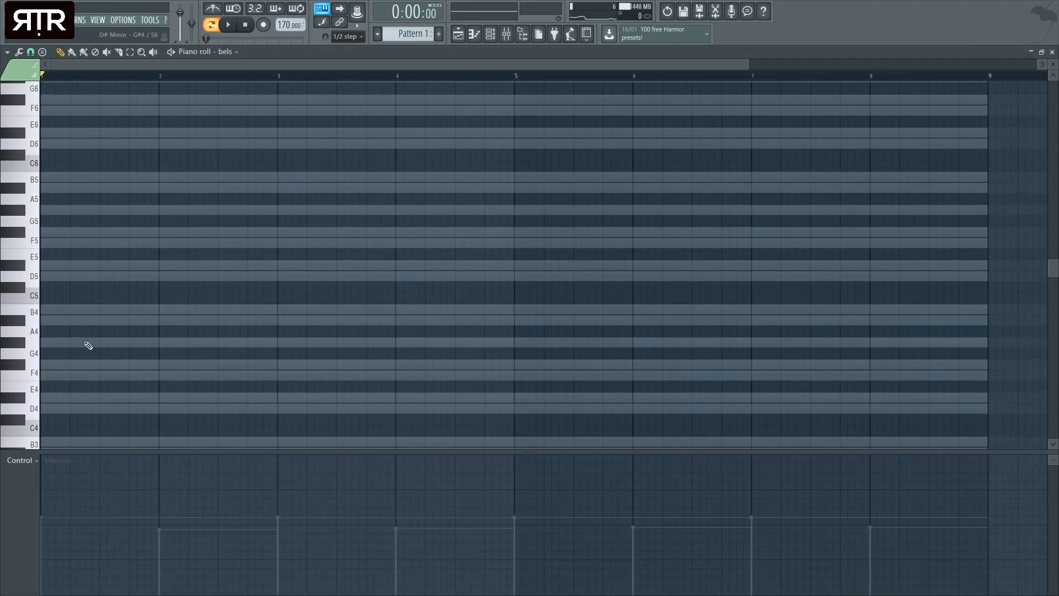
pyautogui.click(1053, 52)
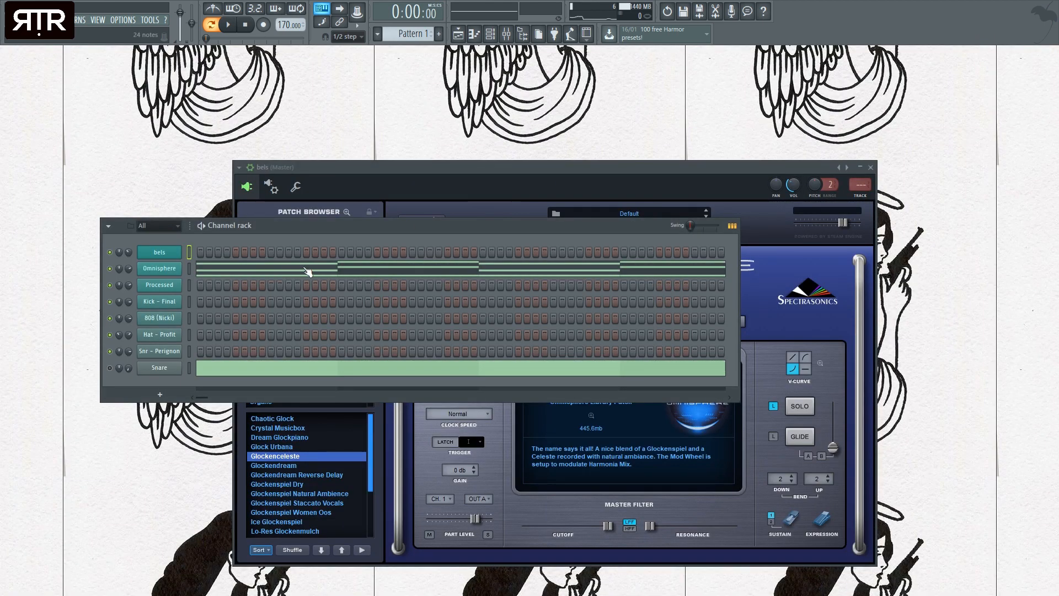
# - Start a melody above the Omnisphere chords with a quarter-bar B5 note followed by an equally short A#5
pyautogui.click(270, 270)
pyautogui.scroll(-3, 198, 243)
pyautogui.scroll(3, 36, 189)
pyautogui.scroll(3, 36, 189)
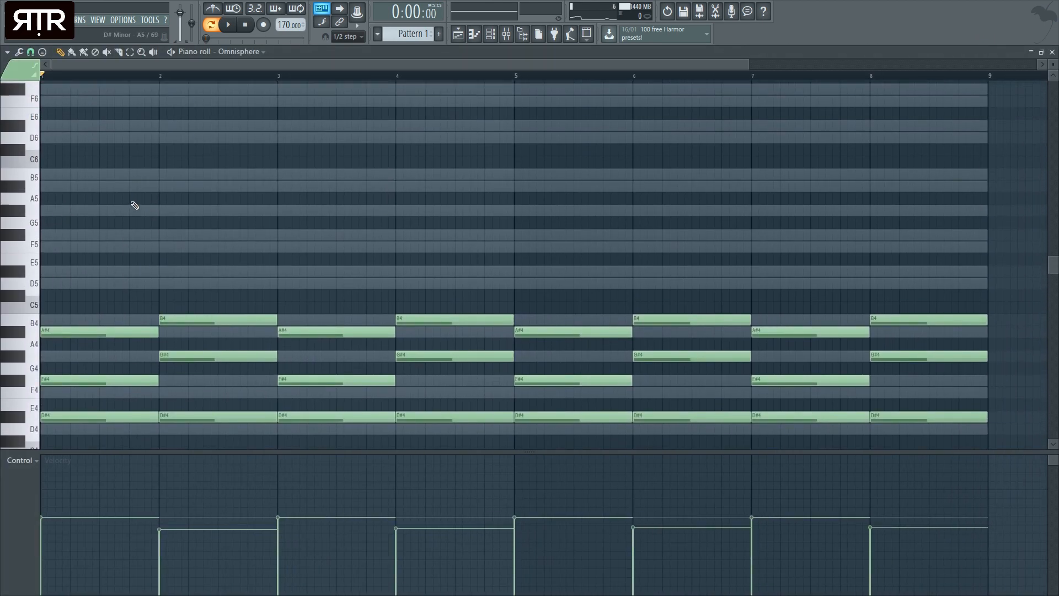
pyautogui.click(53, 184)
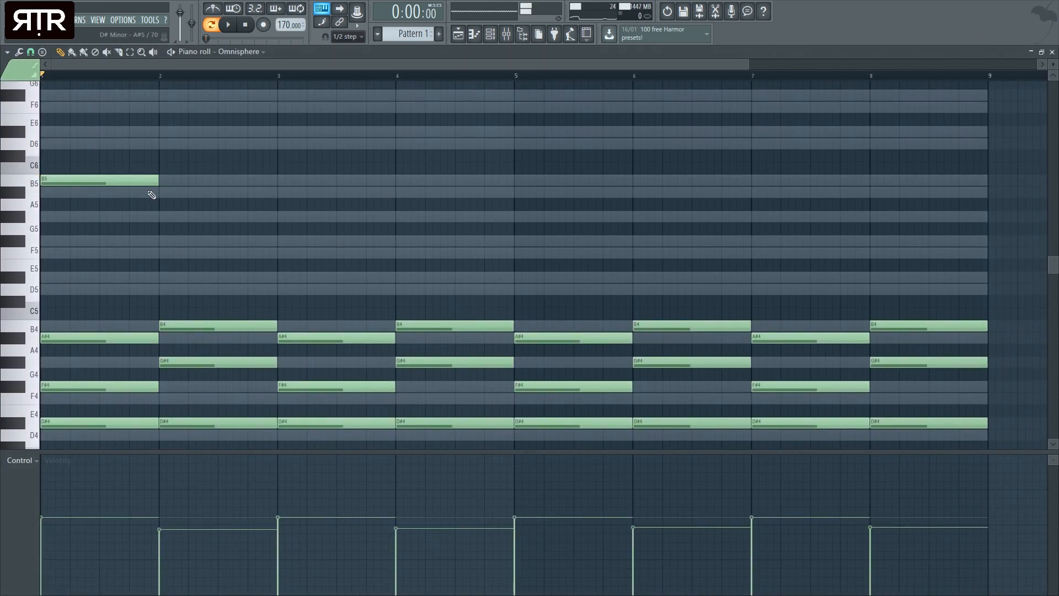
pyautogui.click(160, 181)
pyautogui.rightClick(160, 181)
pyautogui.moveTo(159, 181); pyautogui.dragTo(74, 169)
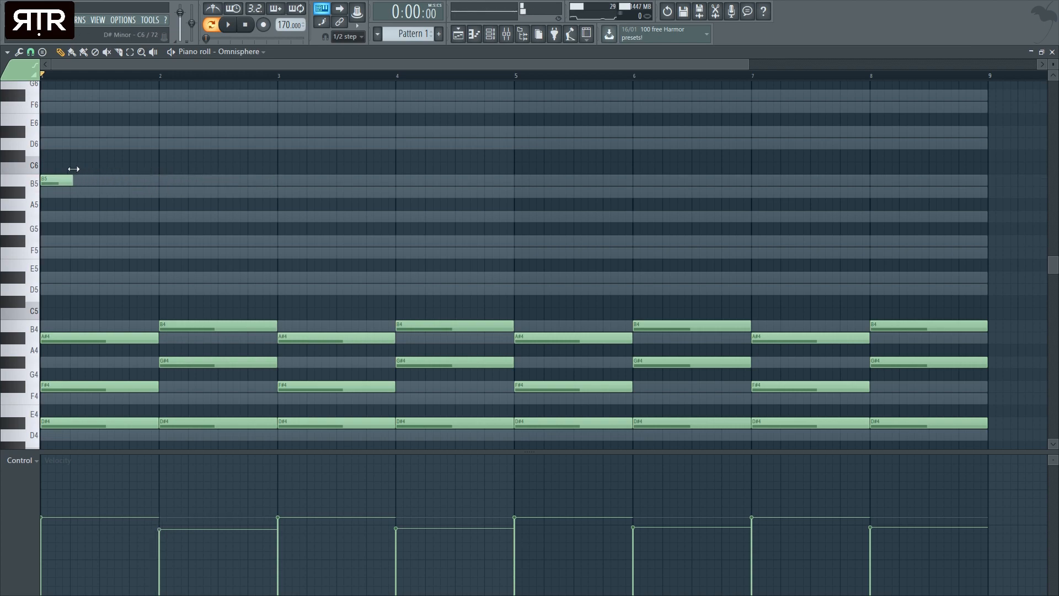
pyautogui.click(71, 190)
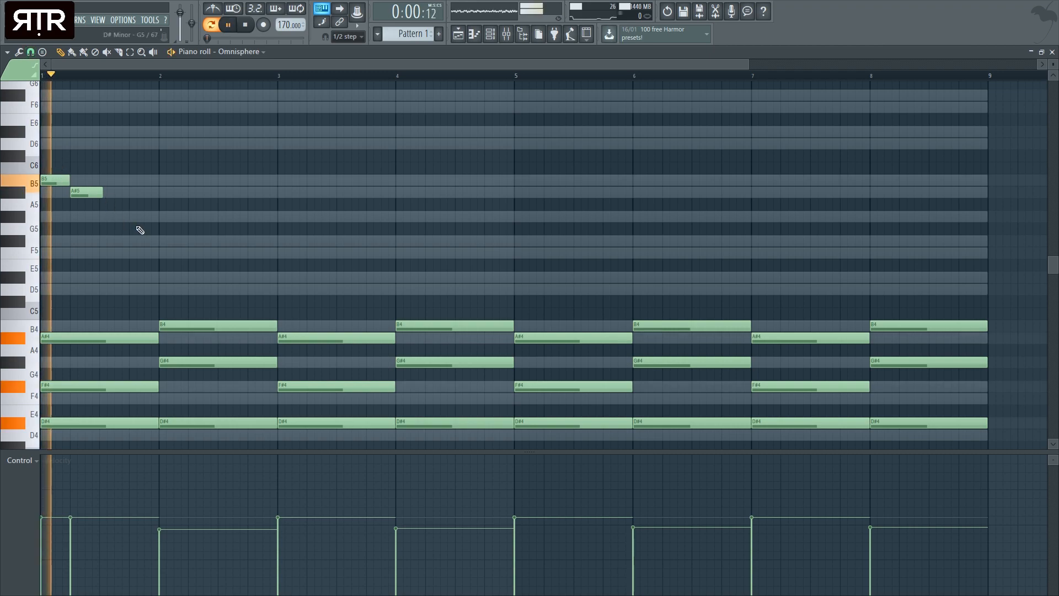
# - Shape the bar 1 melody into four quarter-bar notes: A#5, D#5, F5 and B5
pyautogui.click(103, 215)
pyautogui.moveTo(87, 192); pyautogui.dragTo(87, 277)
pyautogui.moveTo(111, 220); pyautogui.dragTo(111, 257)
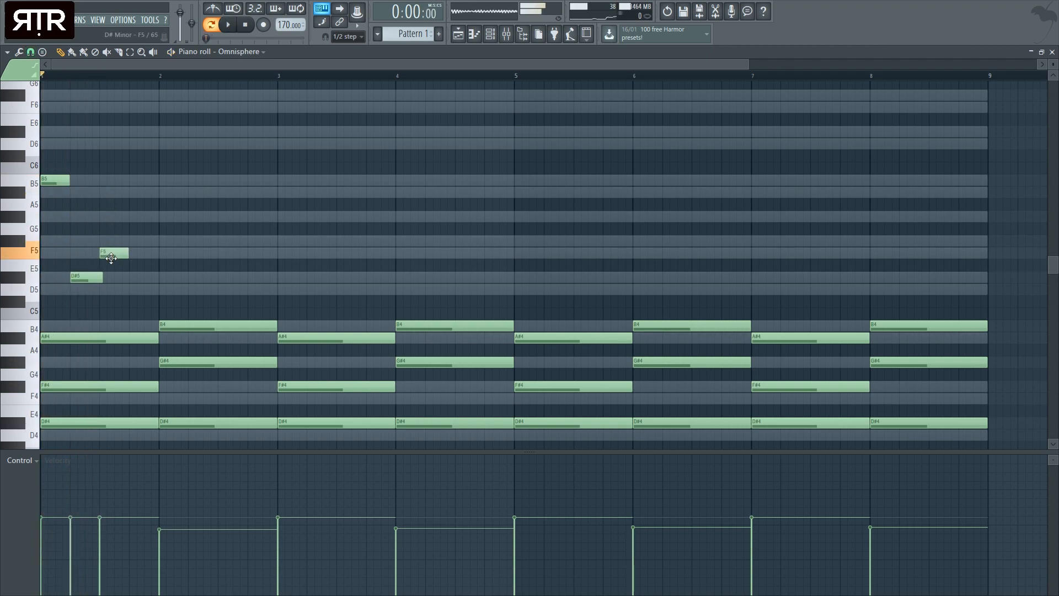
pyautogui.moveTo(55, 180); pyautogui.dragTo(56, 191)
pyautogui.click(126, 180)
pyautogui.moveTo(129, 178); pyautogui.dragTo(136, 179)
# - Transpose the four bar 1 melody notes up one octave and play them with the chords
pyautogui.moveTo(279, 327); pyautogui.dragTo(12, 39)
pyautogui.keyDown('ctrl'); pyautogui.click(491, 318); pyautogui.keyUp('ctrl')
pyautogui.moveTo(236, 293); pyautogui.dragTo(5, 33)
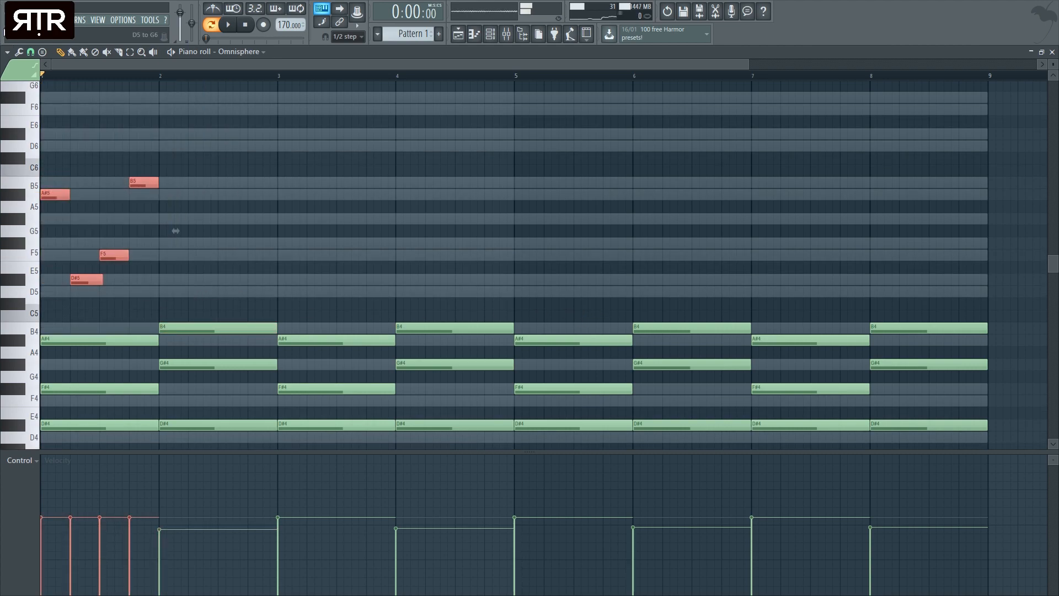
pyautogui.moveTo(175, 231); pyautogui.dragTo(175, 85)
pyautogui.scroll(3, 103, 243)
pyautogui.press('space')
pyautogui.keyDown('ctrl'); pyautogui.click(219, 291); pyautogui.keyUp('ctrl')
pyautogui.press('space')
# - Lower the fourth melody note of bar 1 to F#6 and play the phrase
pyautogui.moveTo(149, 147); pyautogui.dragTo(142, 184)
pyautogui.press('space')
pyautogui.moveTo(215, 269); pyautogui.dragTo(42, 98)
pyautogui.press('space')
pyautogui.keyDown('ctrl'); pyautogui.click(200, 226); pyautogui.keyUp('ctrl')
pyautogui.press('space')
pyautogui.moveTo(139, 184); pyautogui.dragTo(146, 209)
pyautogui.press('space')
pyautogui.moveTo(41, 128); pyautogui.dragTo(225, 286)
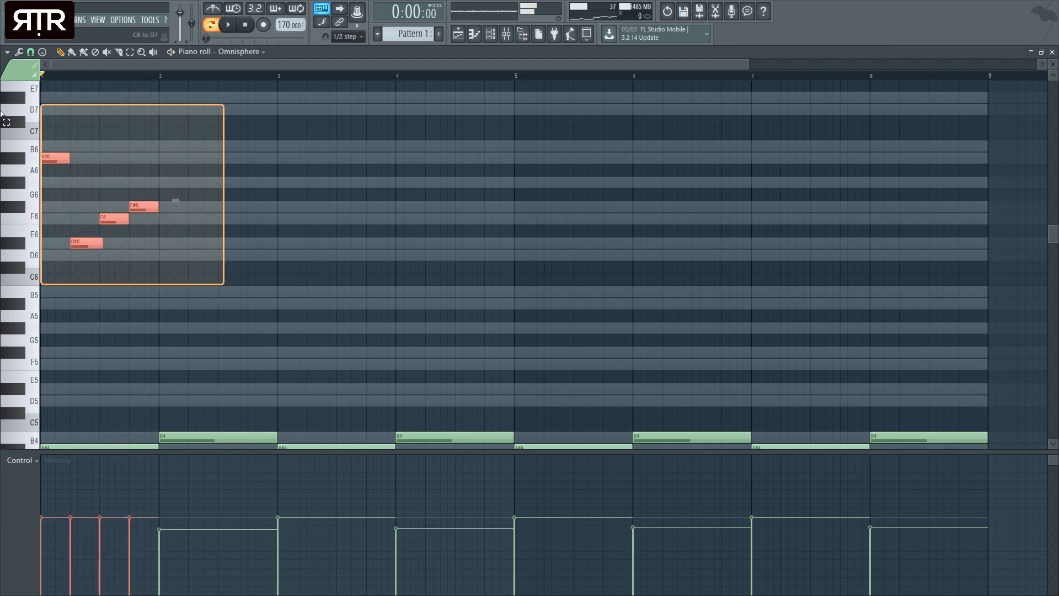
pyautogui.press('space')
pyautogui.press('space')
# - Copy the four melody notes of bar 1 into bar 2
pyautogui.scroll(-1, 304, 233)
pyautogui.scroll(-3, 303, 232)
pyautogui.keyDown('ctrl'); pyautogui.click(248, 245); pyautogui.keyUp('ctrl')
pyautogui.scroll(2, 237, 262)
pyautogui.moveTo(239, 267); pyautogui.dragTo(44, 105)
pyautogui.moveTo(82, 206)
pyautogui.mouseDown()
pyautogui.moveTo(207, 227)
pyautogui.moveTo(197, 228)
pyautogui.mouseUp()
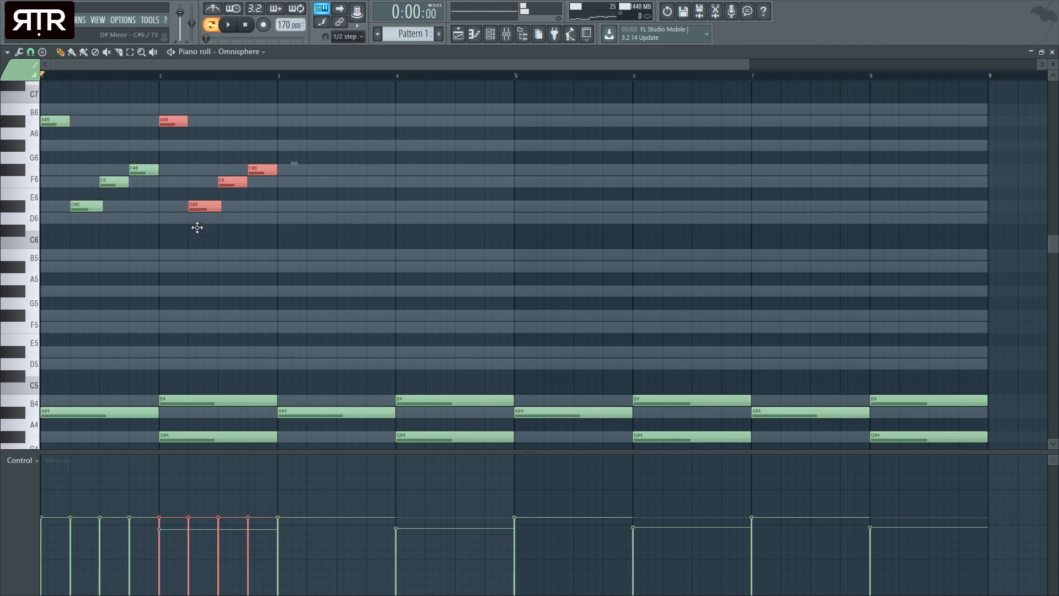
# - Change the copied bar 2 melody notes to B6, F6, F#6 and G#6
pyautogui.scroll(-3, 171, 380)
pyautogui.scroll(3, 190, 248)
pyautogui.keyDown('ctrl'); pyautogui.click(210, 159); pyautogui.keyUp('ctrl')
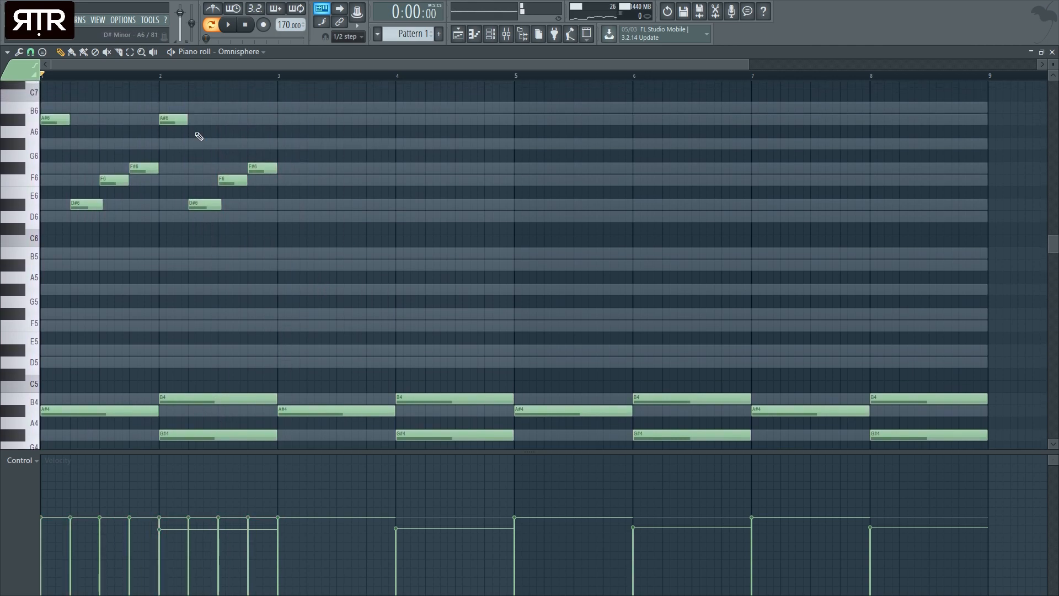
pyautogui.moveTo(173, 124); pyautogui.dragTo(172, 111)
pyautogui.moveTo(202, 206); pyautogui.dragTo(260, 145)
# - Lower the velocities of the two-bar melody into a gradual upward ramp and play it
pyautogui.keyDown('ctrl'); pyautogui.moveTo(335, 240); pyautogui.dragTo(45, 86); pyautogui.keyUp('ctrl')
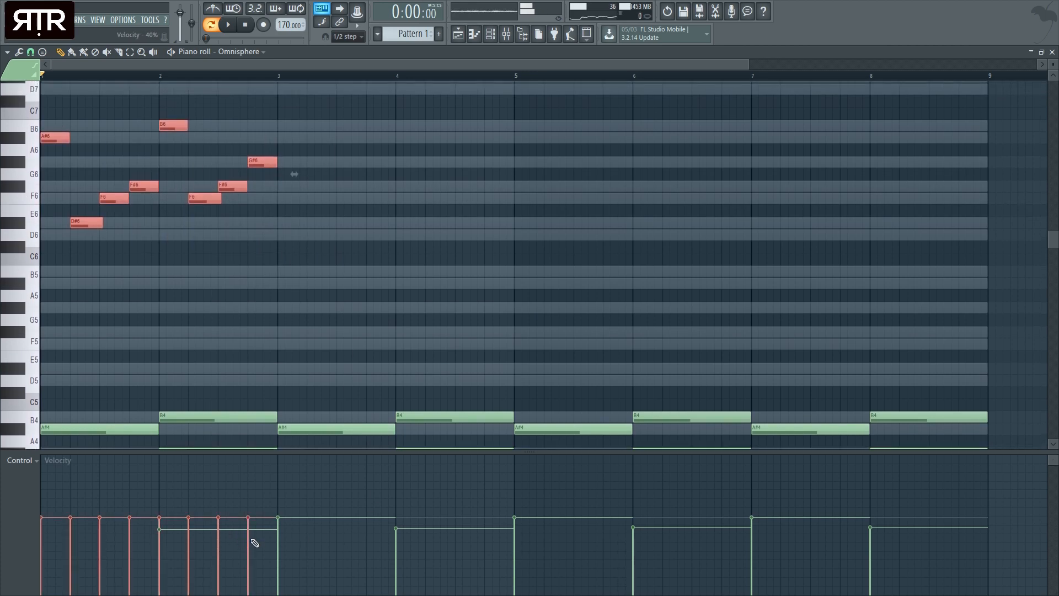
pyautogui.moveTo(97, 540); pyautogui.dragTo(40, 541)
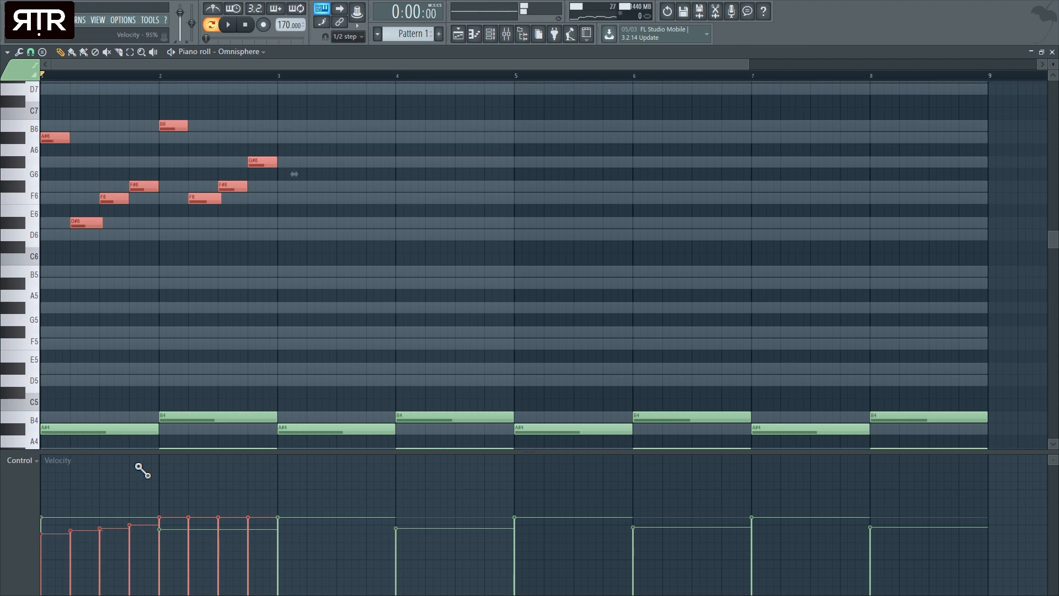
pyautogui.moveTo(144, 533); pyautogui.dragTo(38, 541)
pyautogui.hotkey('ctrl', 'd')
pyautogui.press('space')
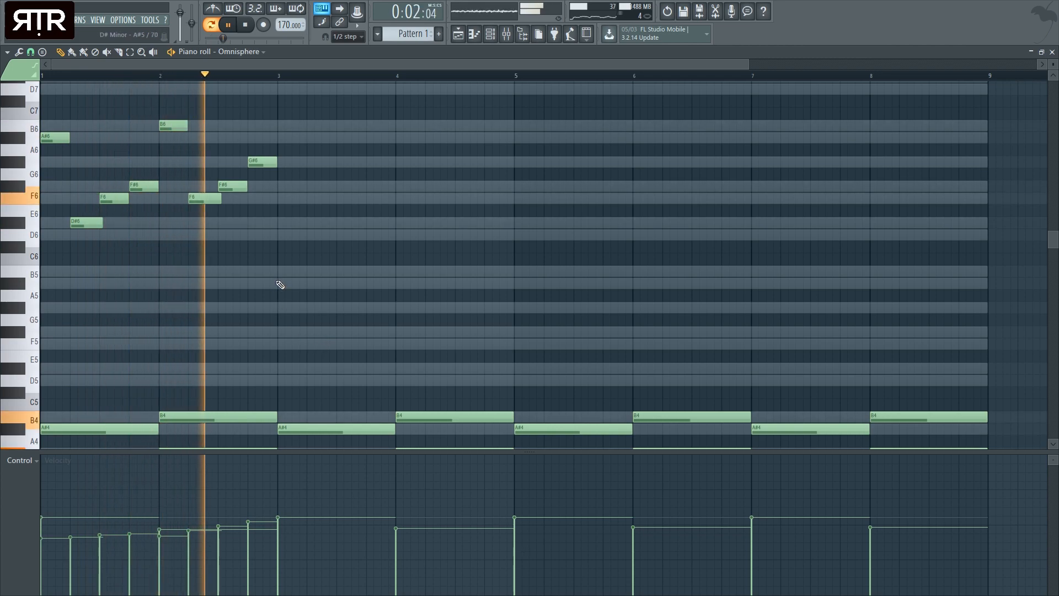
pyautogui.press('space')
# - Duplicate the two-bar melody into bars 3 and 4 and transpose all four bars of melody down one octave
pyautogui.moveTo(309, 237); pyautogui.dragTo(2, 82)
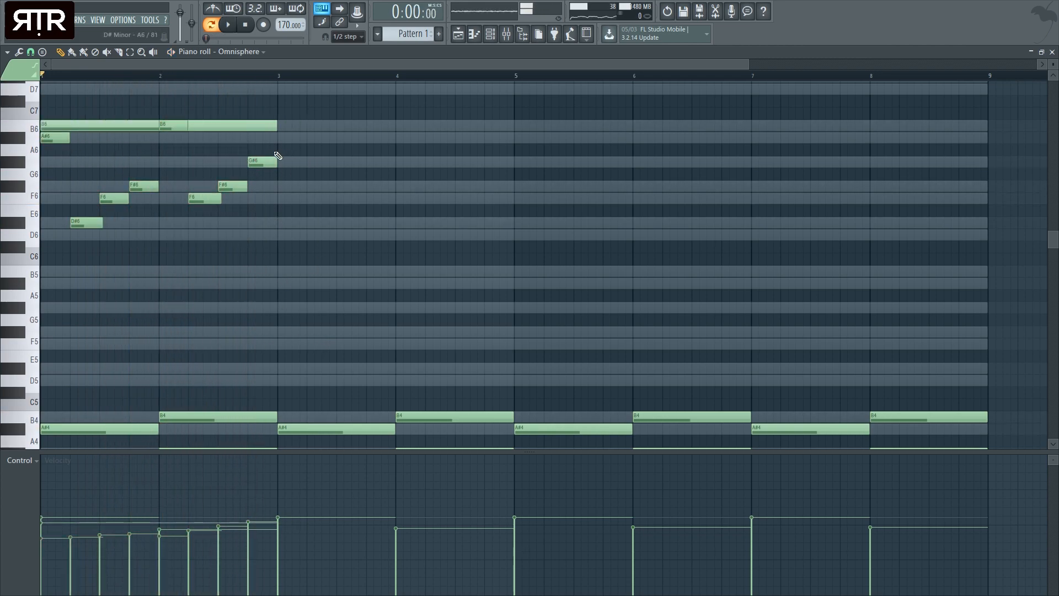
pyautogui.scroll(1, 118, 156)
pyautogui.hotkey('ctrl', 'b')
pyautogui.moveTo(347, 162); pyautogui.dragTo(287, 159)
pyautogui.moveTo(591, 287); pyautogui.dragTo(25, 40)
pyautogui.hotkey('ctrl', 'Down')
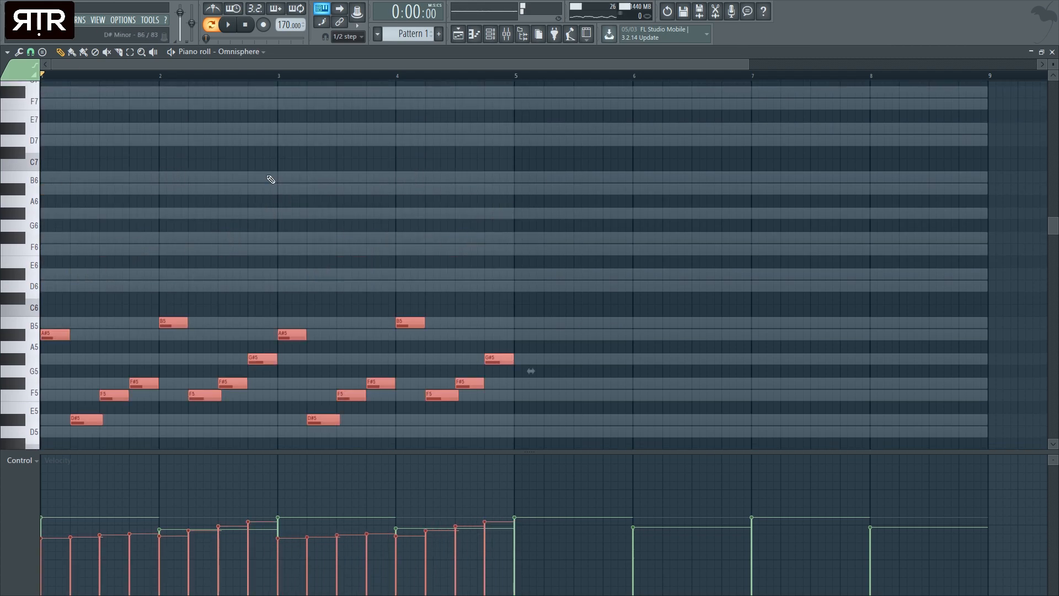
# - Raise the third melody note of bar 2 to A#5 and play the progression
pyautogui.scroll(-6, 331, 243)
pyautogui.keyDown('ctrl'); pyautogui.rightClick(379, 286); pyautogui.keyUp('ctrl')
pyautogui.keyDown('ctrl'); pyautogui.rightClick(382, 292); pyautogui.keyUp('ctrl')
pyautogui.press('space')
pyautogui.keyDown('ctrl'); pyautogui.click(640, 243); pyautogui.keyUp('ctrl')
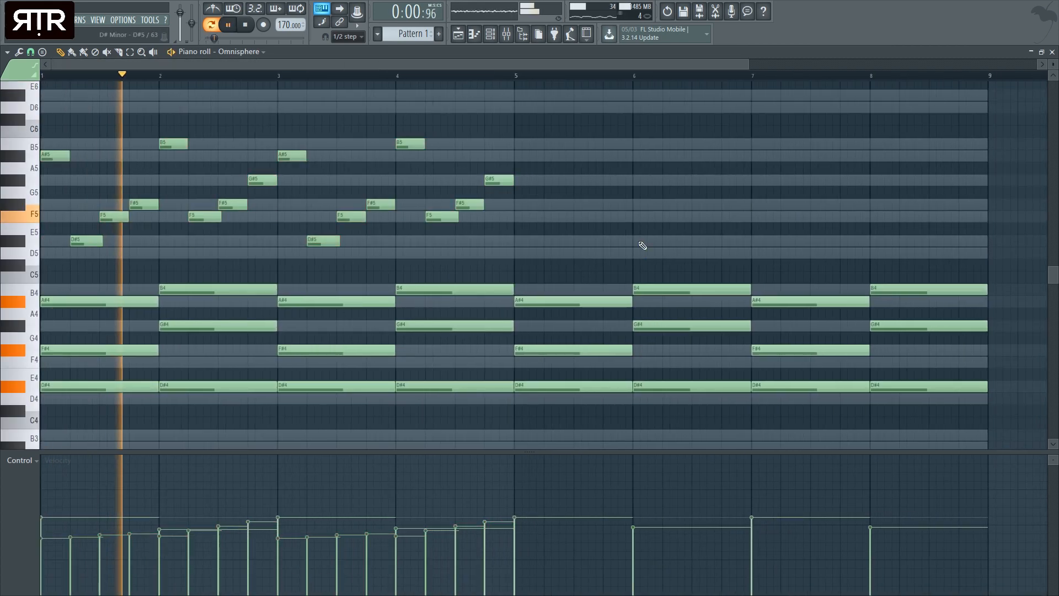
pyautogui.press('space')
pyautogui.press('space')
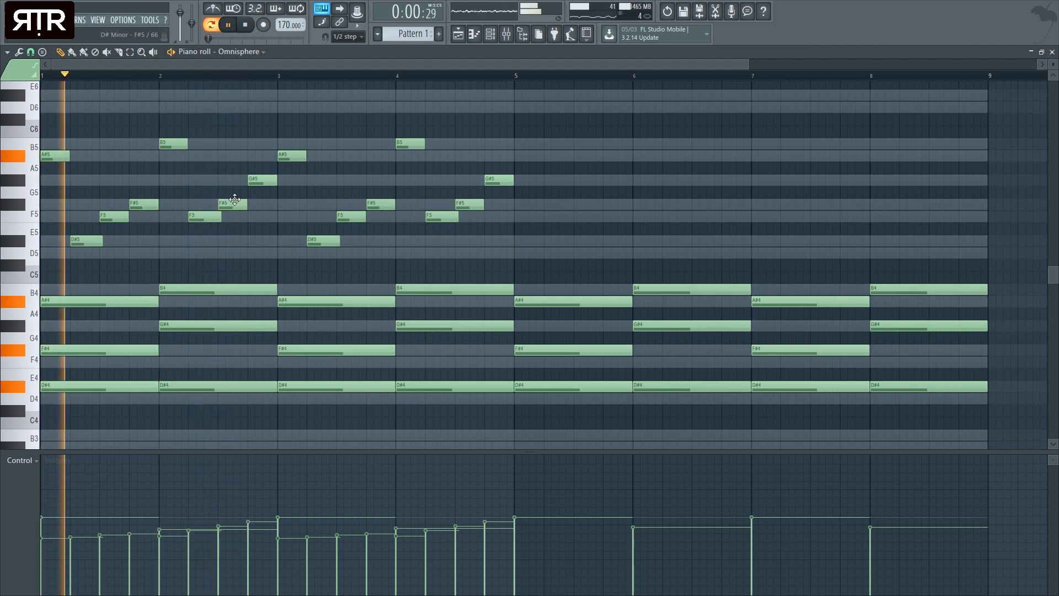
pyautogui.press('space')
pyautogui.moveTo(237, 206); pyautogui.dragTo(233, 147)
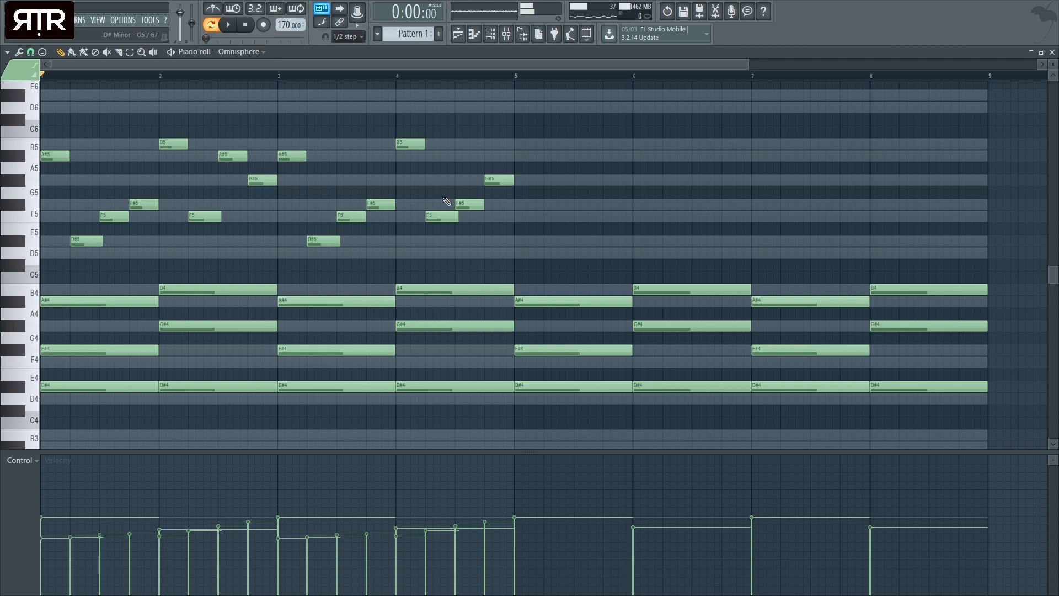
pyautogui.press('space')
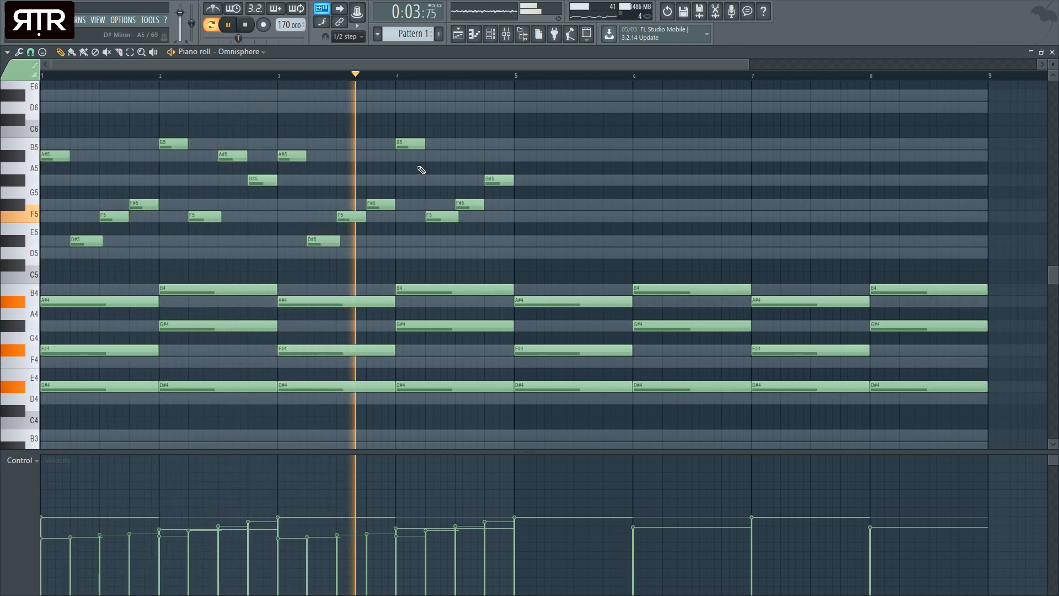
pyautogui.press('space')
# - Vary the bar 4 melody by replacing its first note with D#6 and raising its last two notes to B5 and A#5
pyautogui.click(391, 104)
pyautogui.rightClick(408, 108)
pyautogui.rightClick(410, 143)
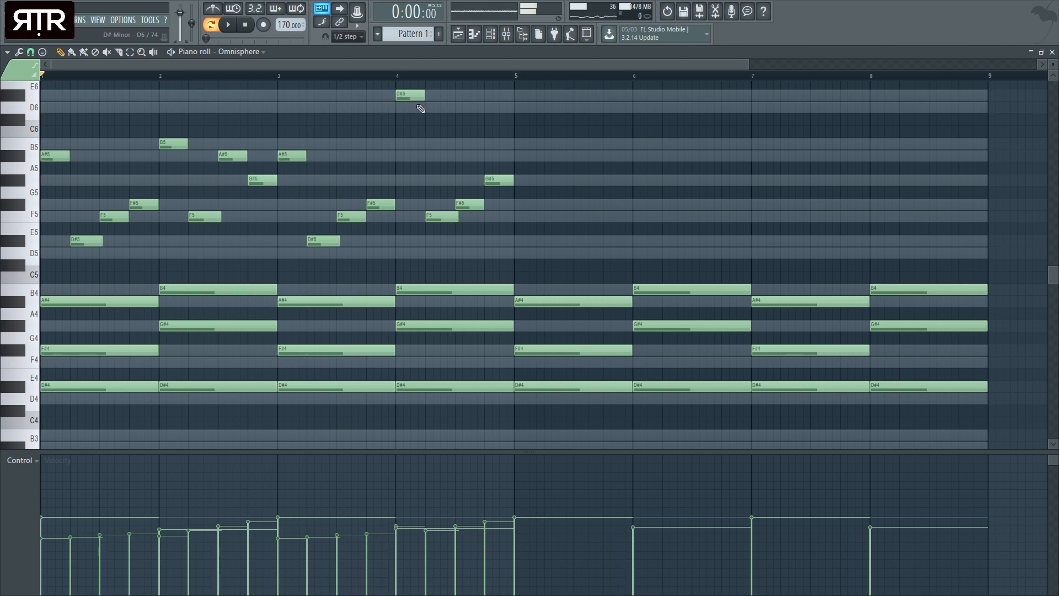
pyautogui.press('space')
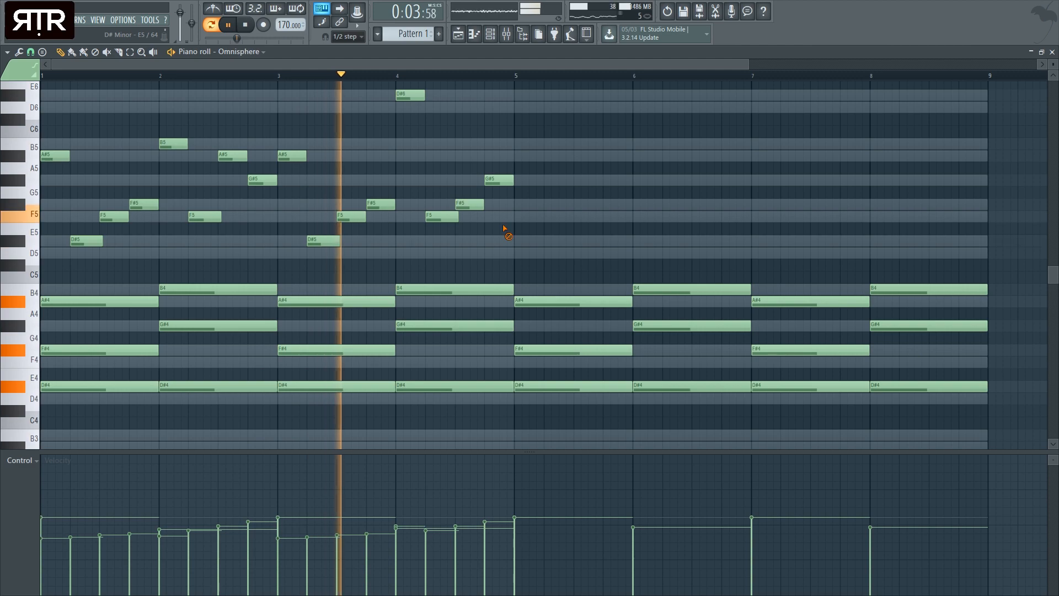
pyautogui.press('space')
pyautogui.moveTo(472, 202); pyautogui.dragTo(471, 140)
pyautogui.moveTo(489, 178); pyautogui.dragTo(489, 154)
pyautogui.press('space')
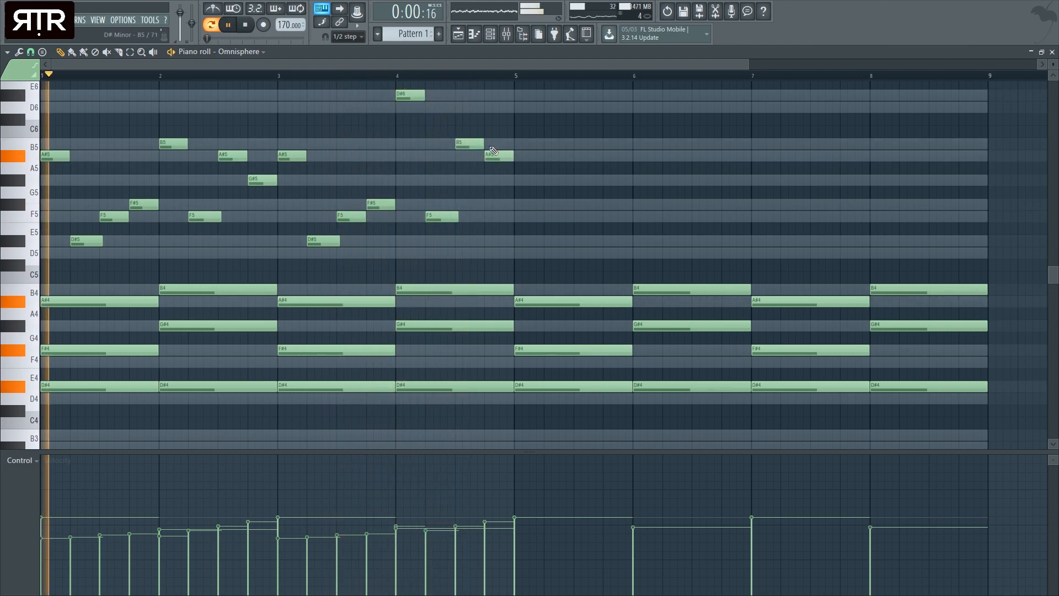
# - Copy the four-bar melody into bars 5 to 8 and play the full pattern
pyautogui.moveTo(518, 232); pyautogui.dragTo(87, 54)
pyautogui.moveTo(442, 262); pyautogui.dragTo(550, 241)
pyautogui.click(497, 230)
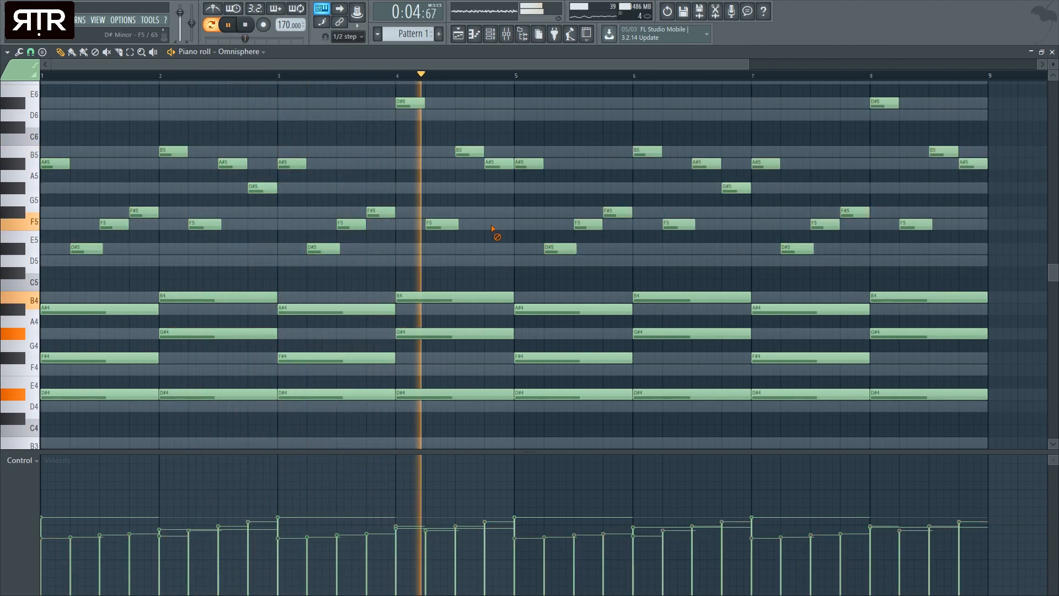
pyautogui.scroll(-2, 492, 194)
pyautogui.press('space')
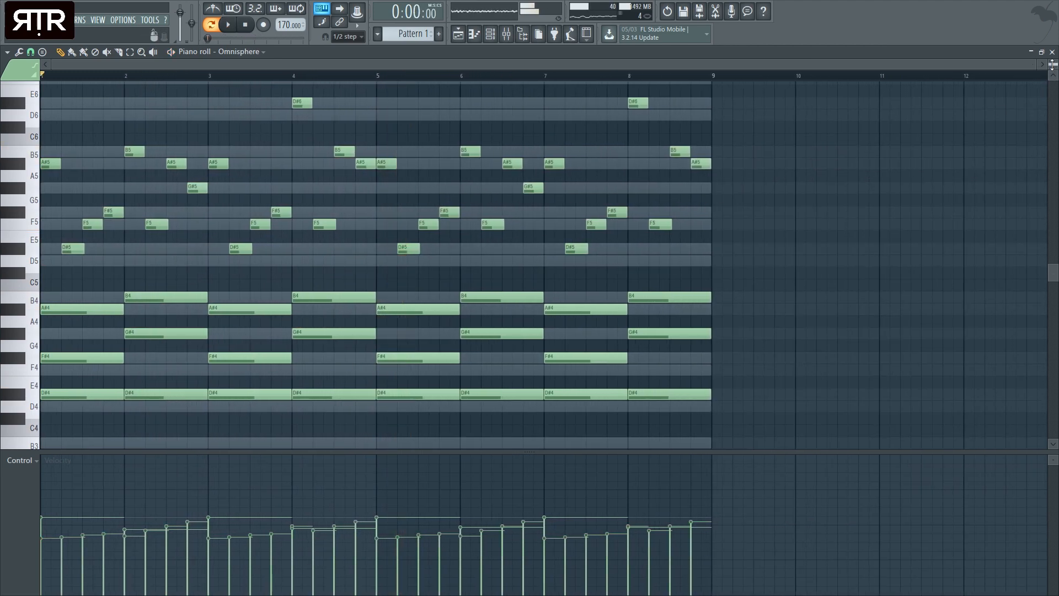
# - Close the piano roll and the bels instrument, and examine the Omnisphere channel's patch while the pattern plays
pyautogui.click(1052, 52)
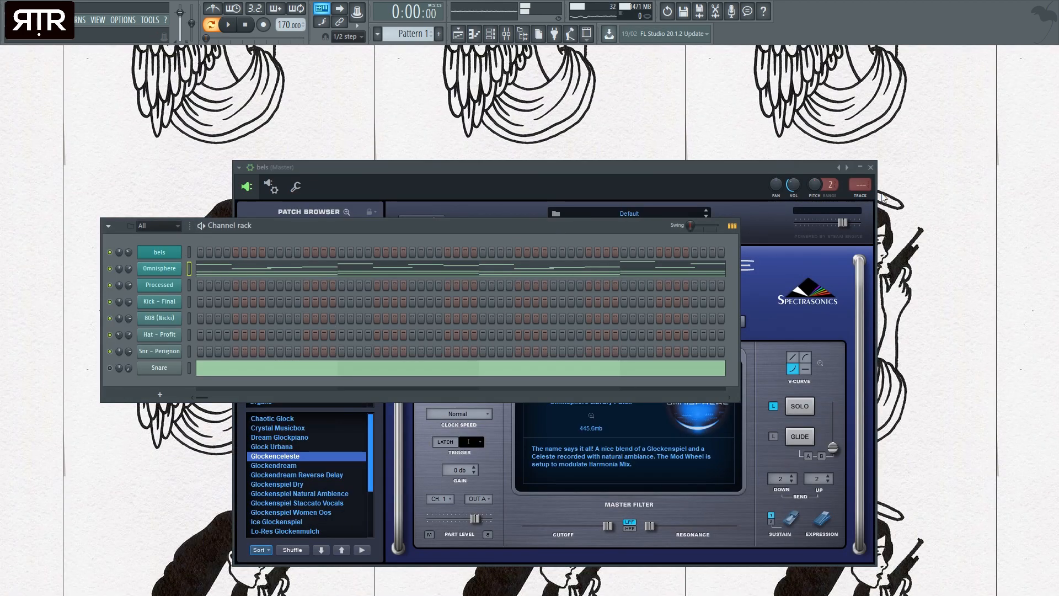
pyautogui.click(871, 167)
pyautogui.click(155, 269)
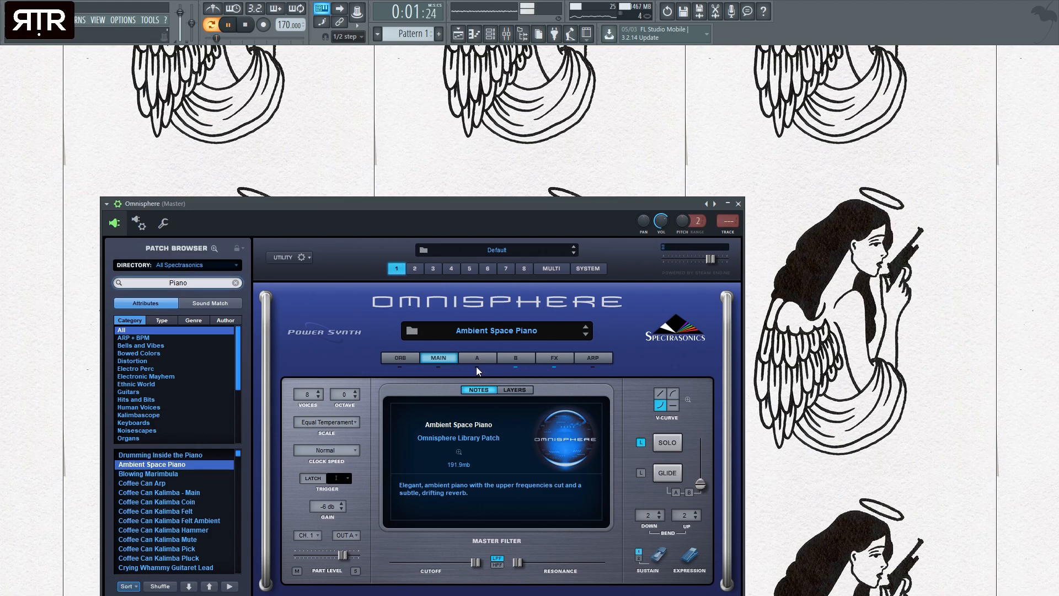
pyautogui.click(738, 203)
pyautogui.press('space')
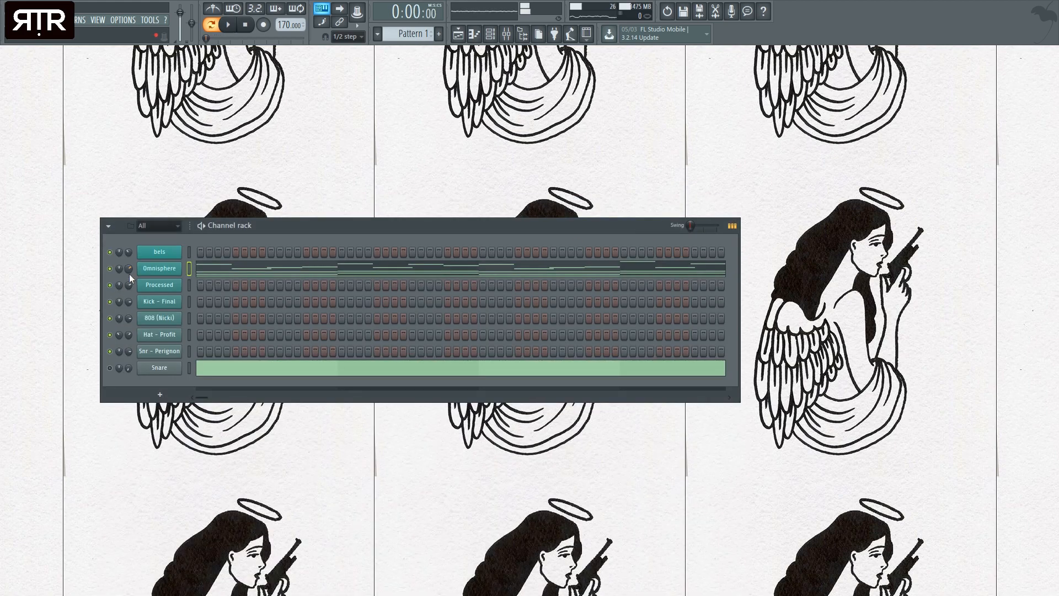
pyautogui.press('space')
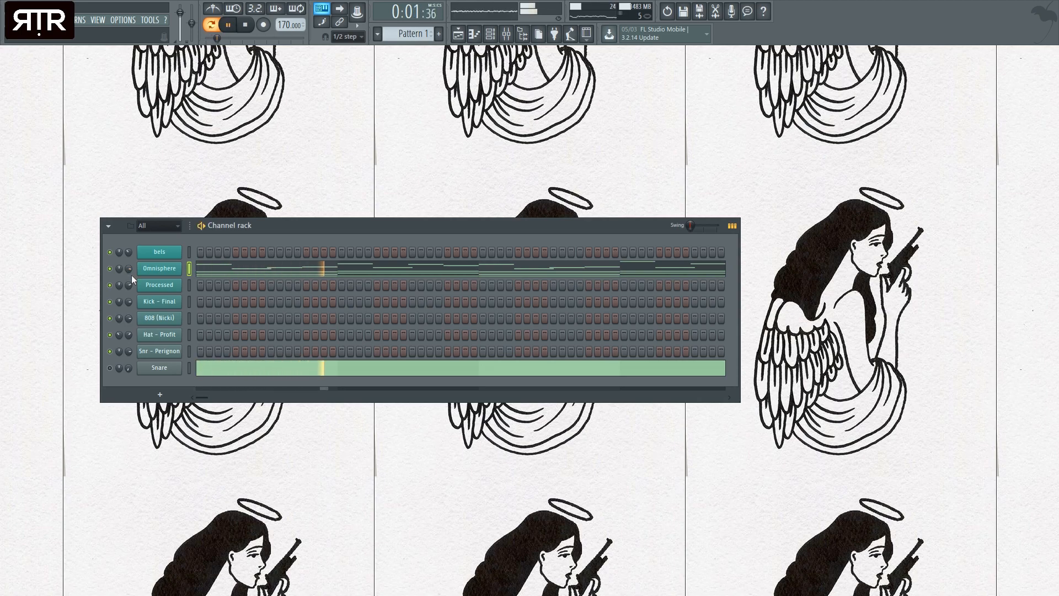
pyautogui.press('space')
# - Load the Resonant Glockenspiel patch on the bels channel and rename the channel Resonant glock thing
pyautogui.click(159, 252)
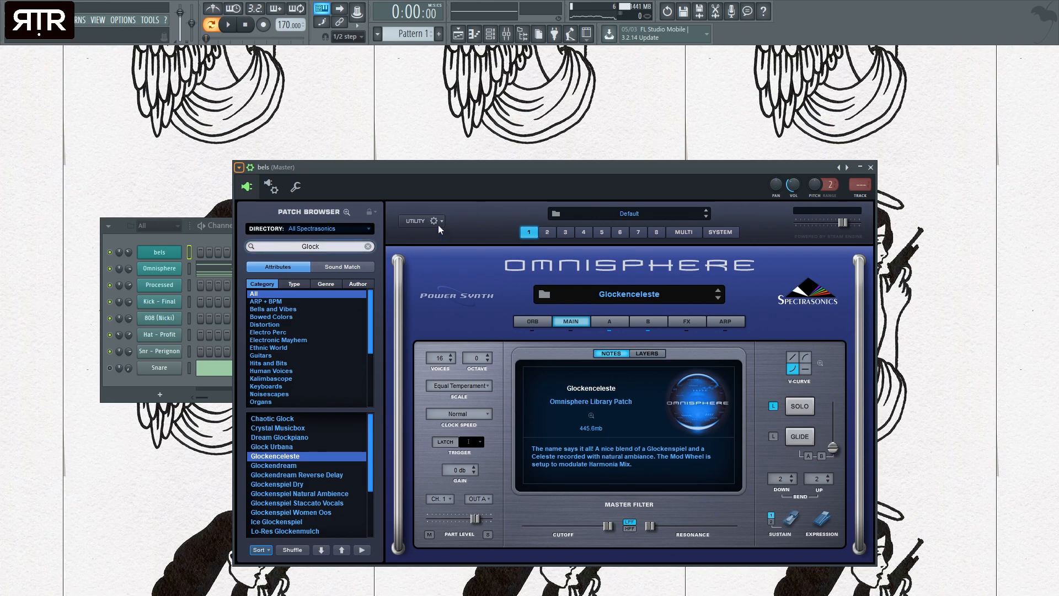
pyautogui.hotkey('ctrl', 'z')
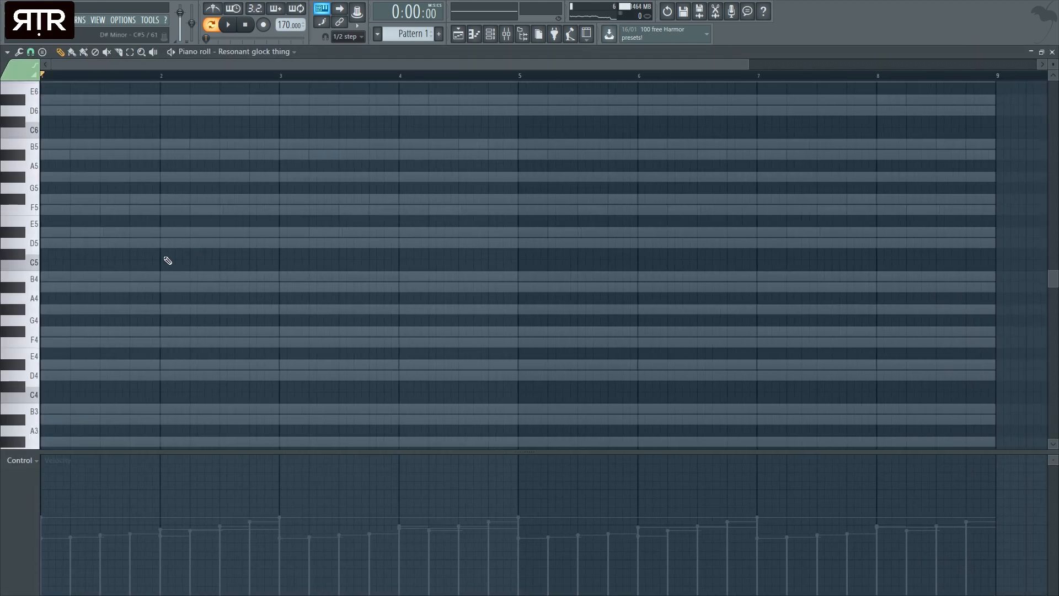
pyautogui.click(1052, 51)
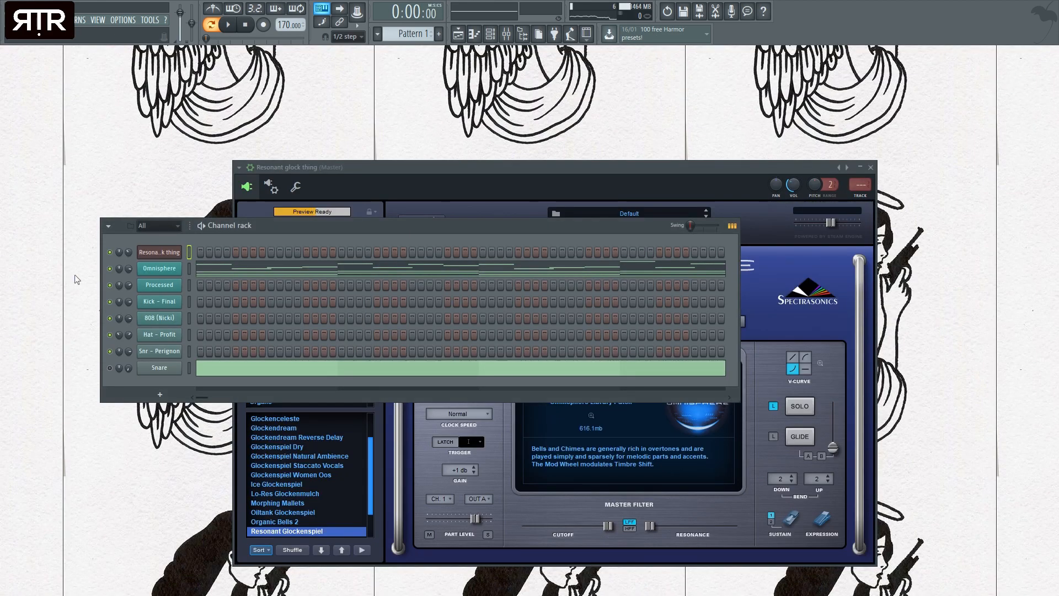
# - Copy the eight-bar melody from the Omnisphere channel into the Resonant glock thing piano roll and play it
pyautogui.click(231, 273)
pyautogui.moveTo(992, 269); pyautogui.dragTo(43, 70)
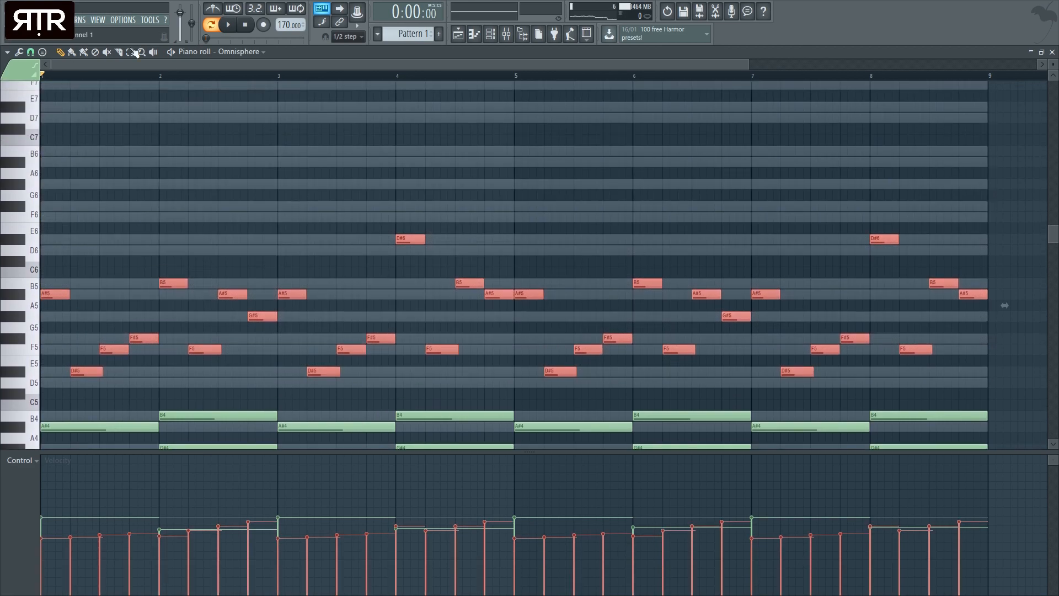
pyautogui.click(1052, 51)
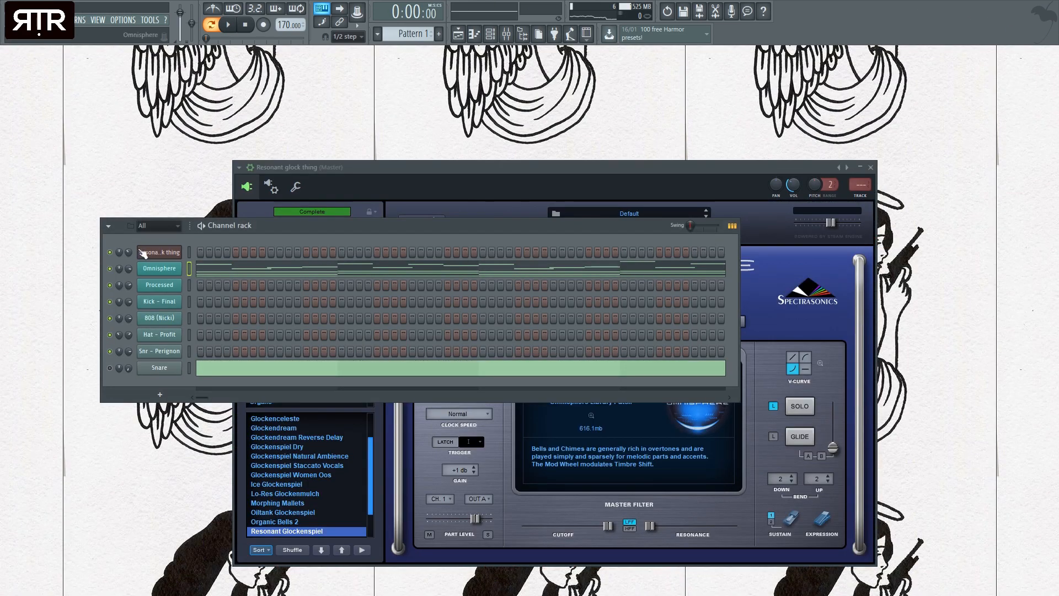
pyautogui.click(189, 252)
pyautogui.press('F7')
pyautogui.hotkey('ctrl', 'v')
pyautogui.scroll(-3, 212, 265)
pyautogui.press('space')
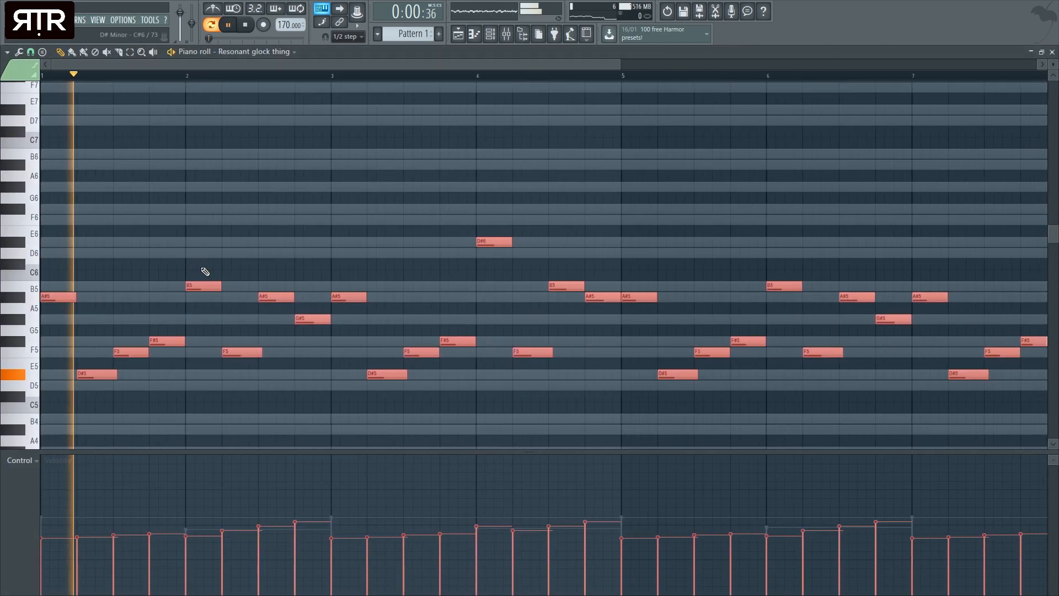
pyautogui.keyDown('ctrl'); pyautogui.rightClick(204, 271); pyautogui.keyUp('ctrl')
pyautogui.rightClick(333, 264)
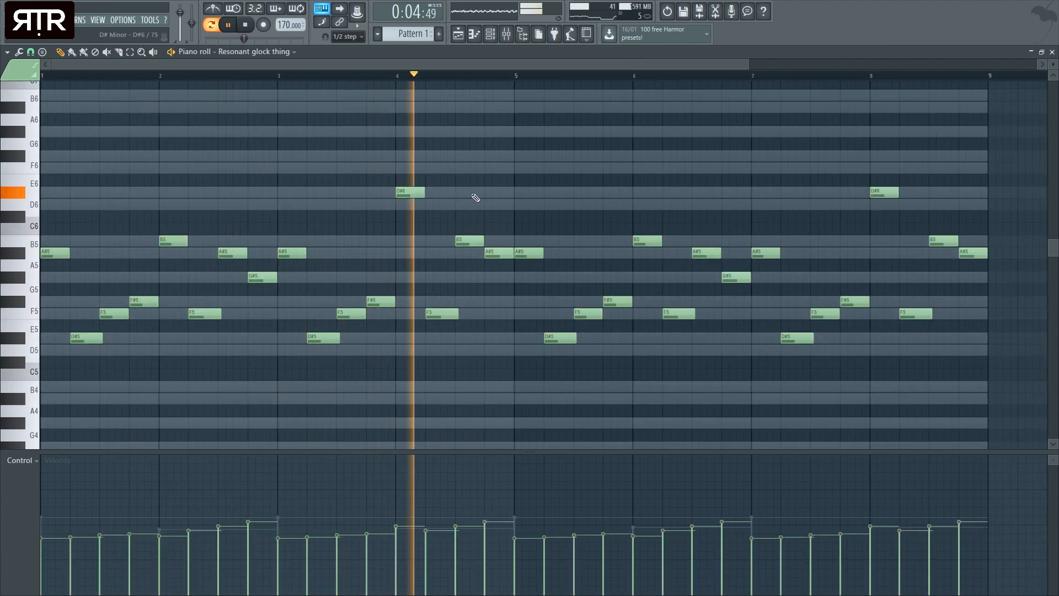
pyautogui.scroll(-1, 433, 222)
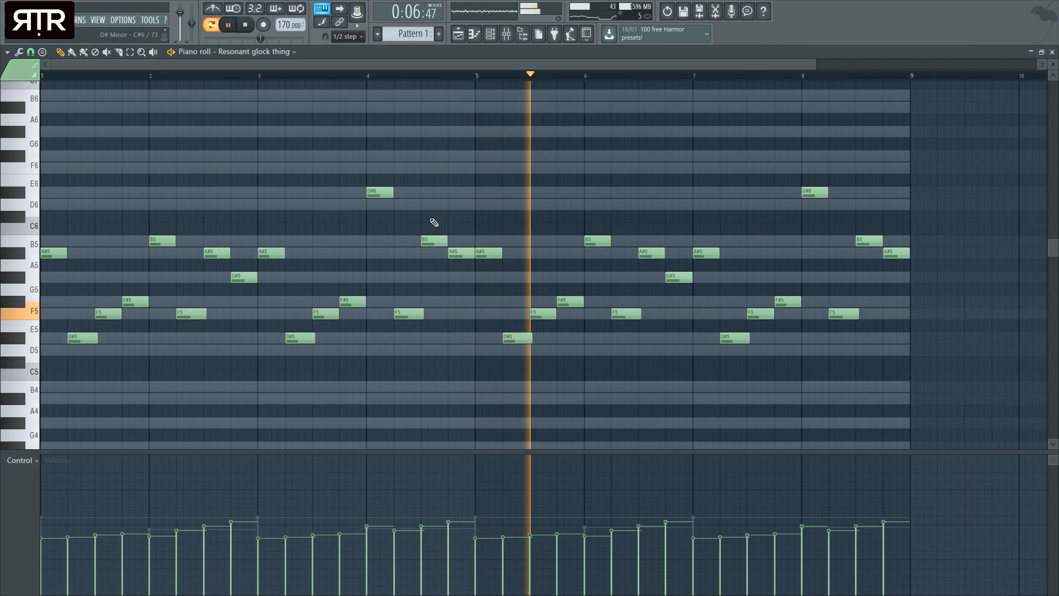
pyautogui.keyDown('ctrl'); pyautogui.moveTo(860, 206); pyautogui.dragTo(326, 193); pyautogui.keyUp('ctrl')
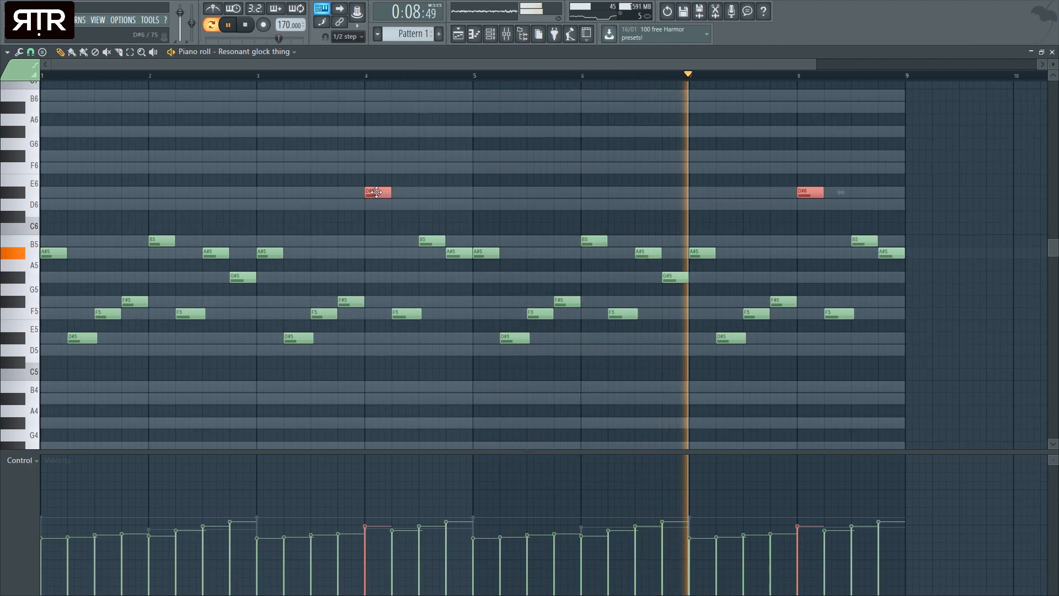
pyautogui.keyDown('ctrl'); pyautogui.click(838, 247); pyautogui.keyUp('ctrl')
pyautogui.moveTo(859, 242)
pyautogui.mouseDown()
pyautogui.moveTo(864, 200)
pyautogui.moveTo(864, 245)
pyautogui.mouseUp()
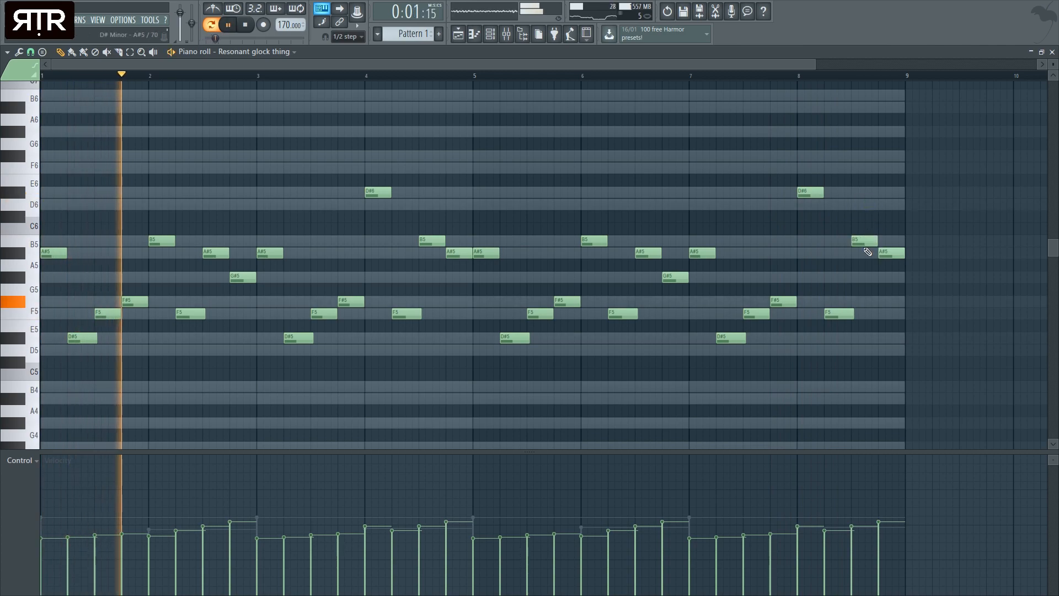
# - Add the Backmask effect to the Resonant glock thing channel on mixer track 5 and lower the effect's mix level
pyautogui.click(1052, 52)
pyautogui.press('space')
pyautogui.click(178, 257)
pyautogui.press('F9')
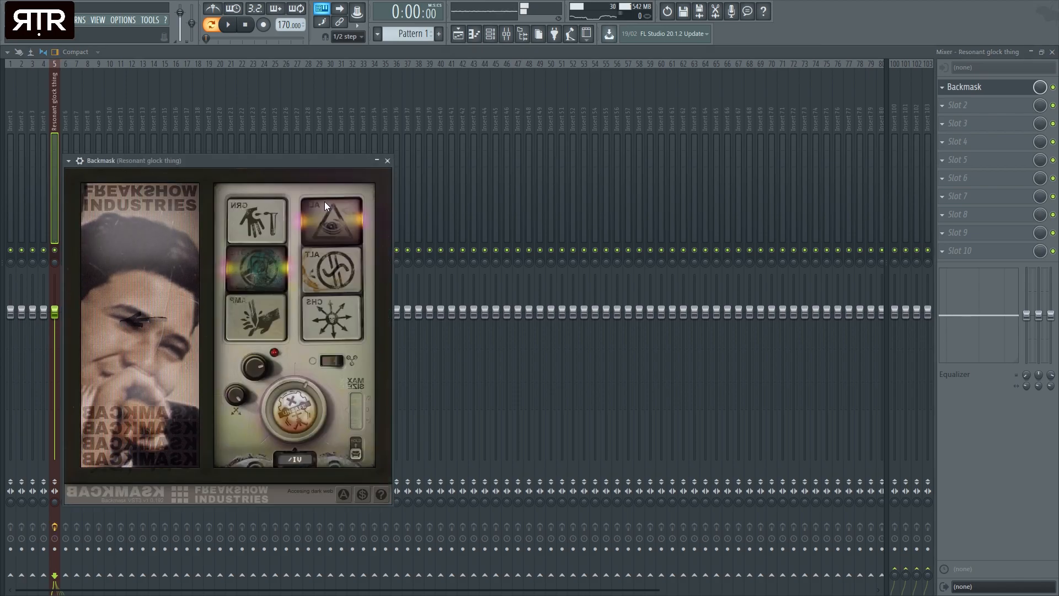
pyautogui.moveTo(1040, 87); pyautogui.dragTo(1039, 121)
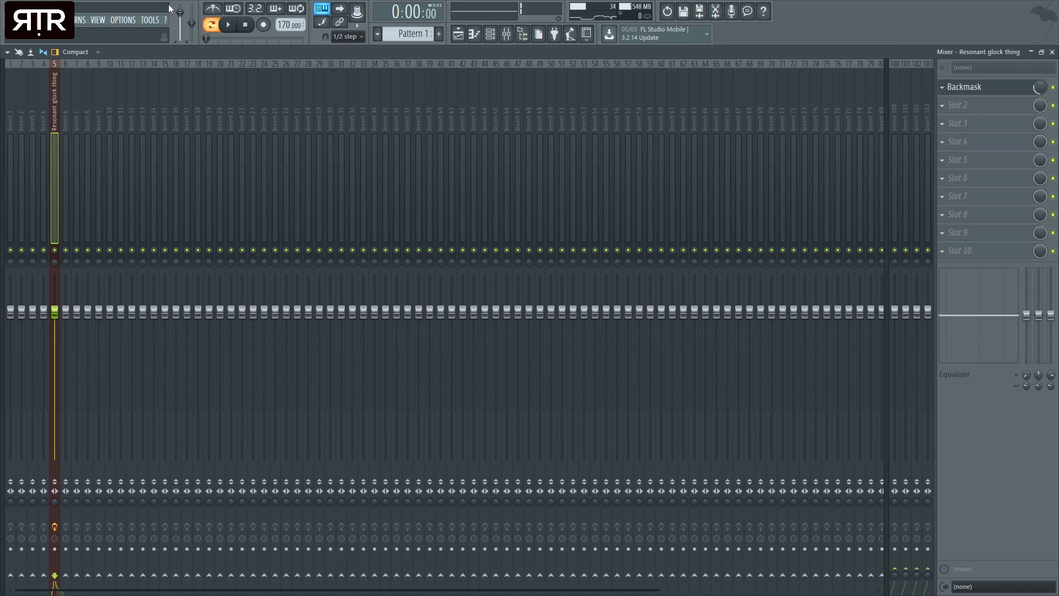
# - Close the mixer and the Resonant glock thing instrument, and play the pattern with that channel soloed and with all channels on
pyautogui.click(1053, 53)
pyautogui.press('space')
pyautogui.click(391, 163)
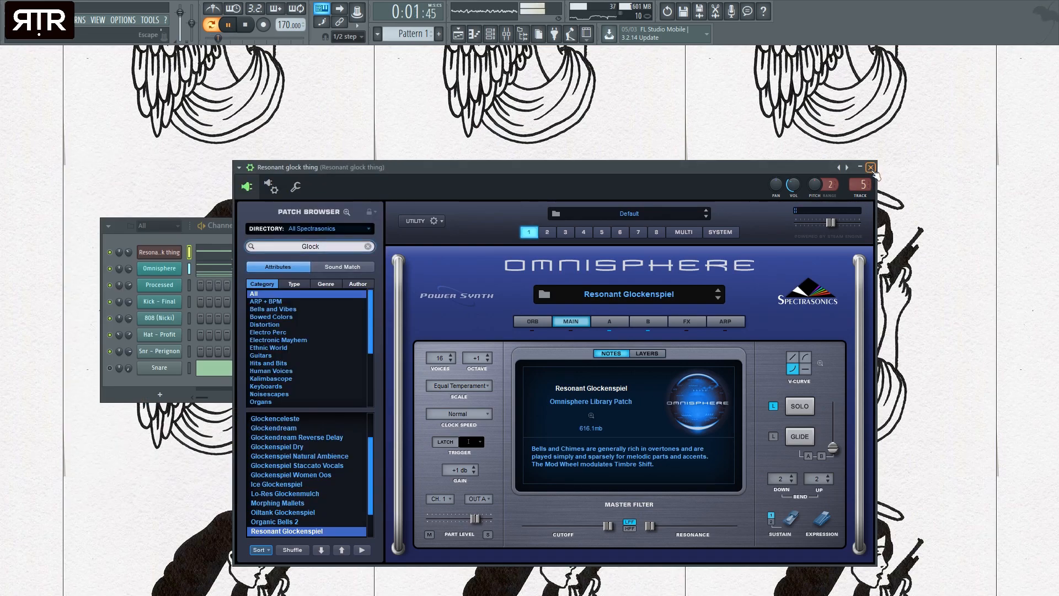
pyautogui.click(871, 168)
pyautogui.press('space')
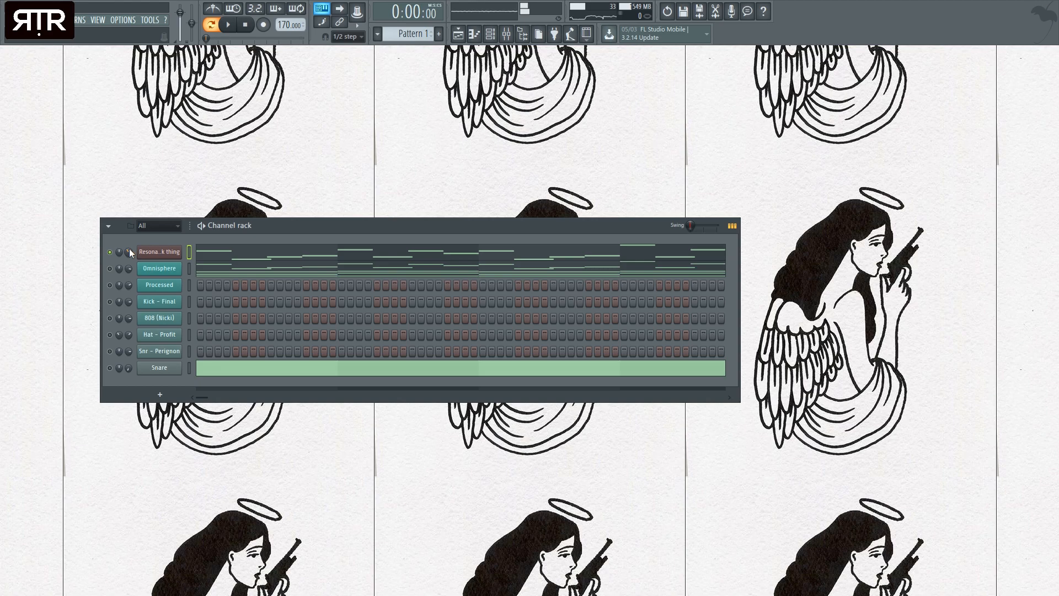
pyautogui.click(229, 24)
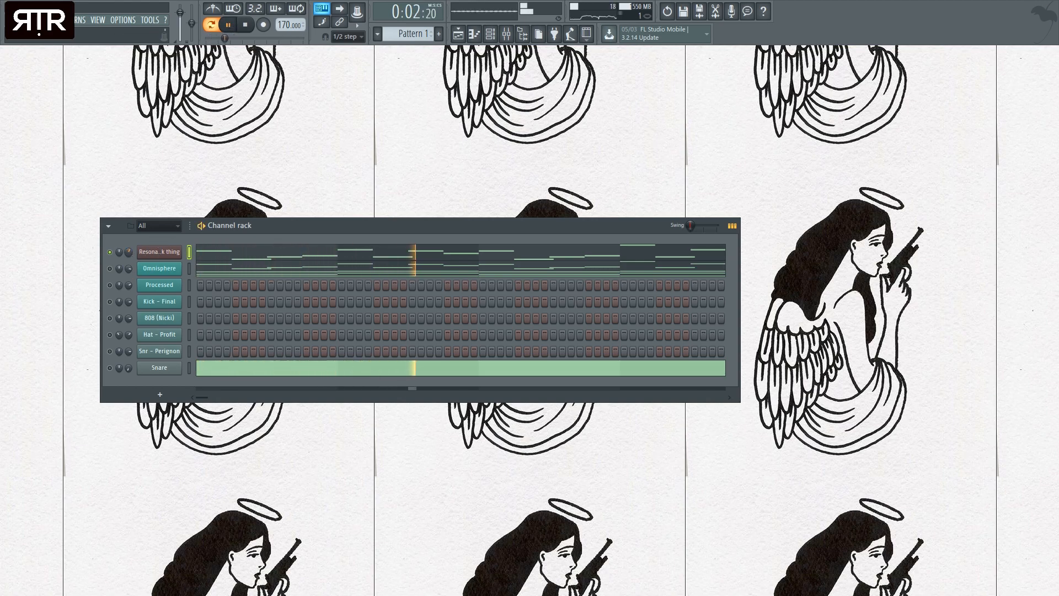
pyautogui.press('space')
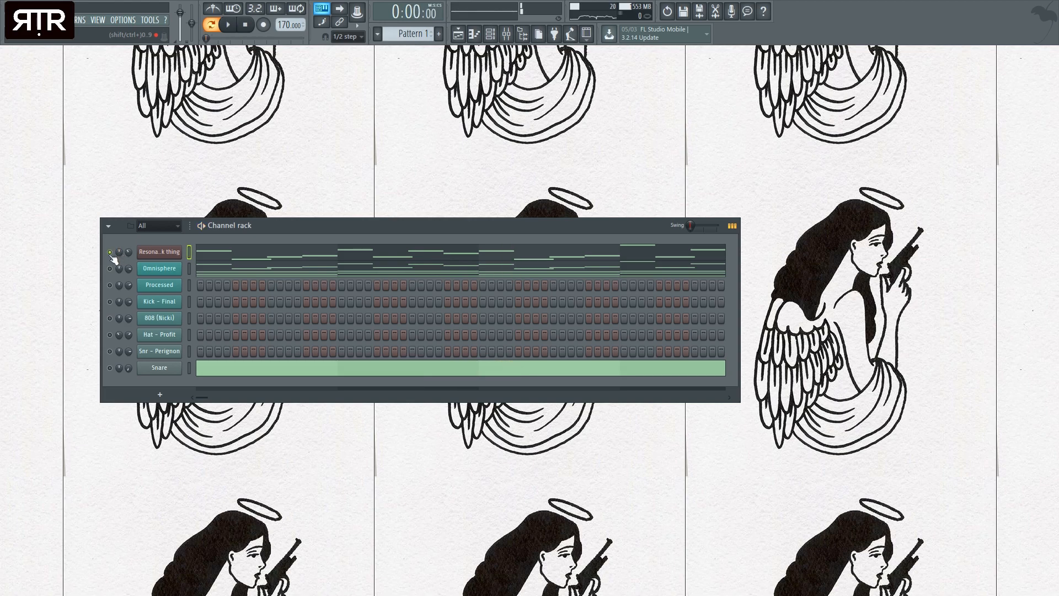
pyautogui.press('space')
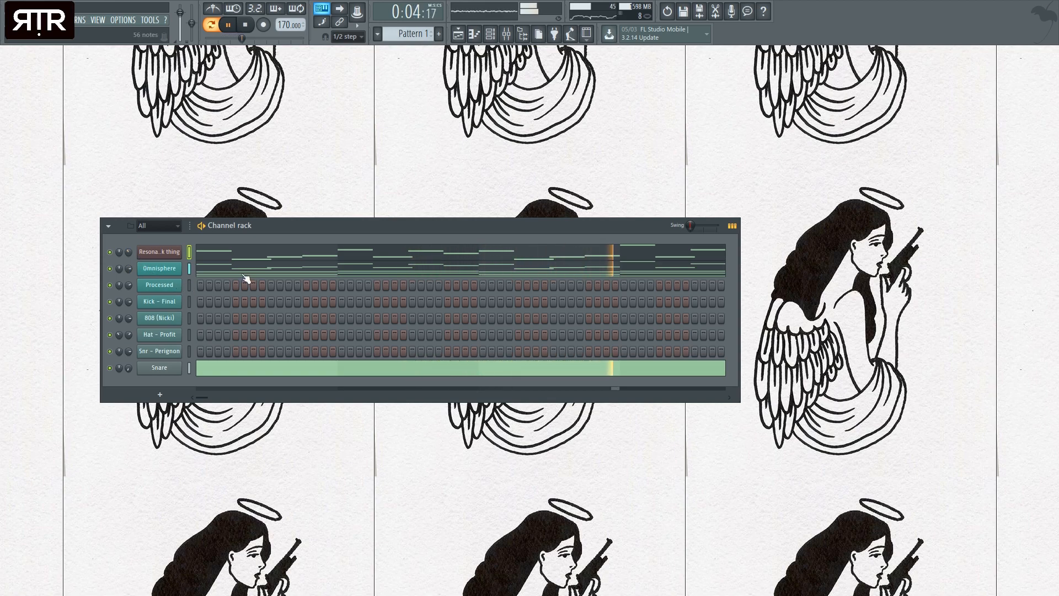
pyautogui.press('space')
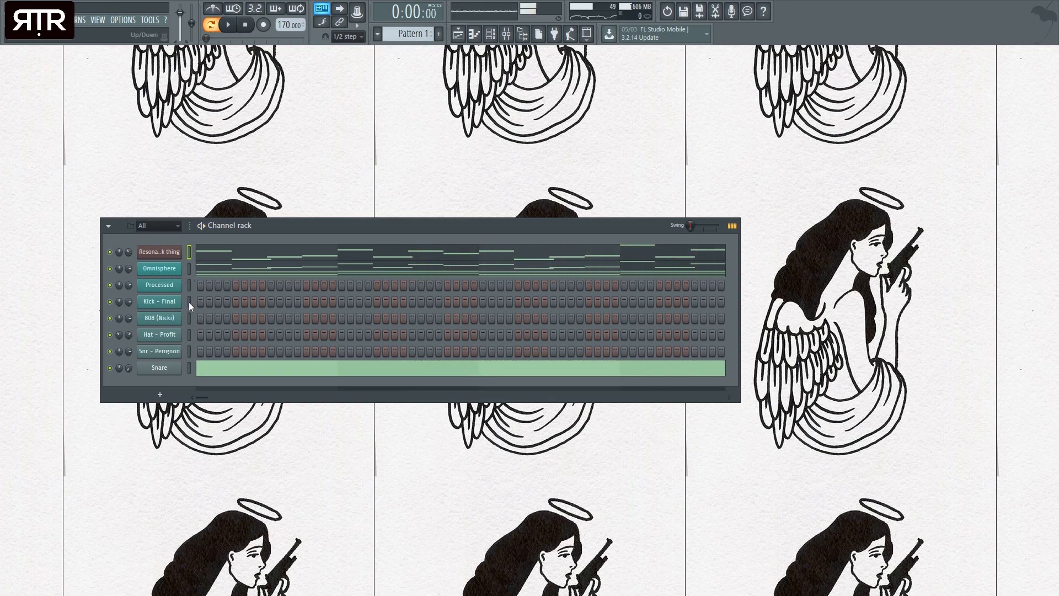
# - Check the Processed channel's instrument and replace it with a new Omnisphere instance
pyautogui.click(173, 287)
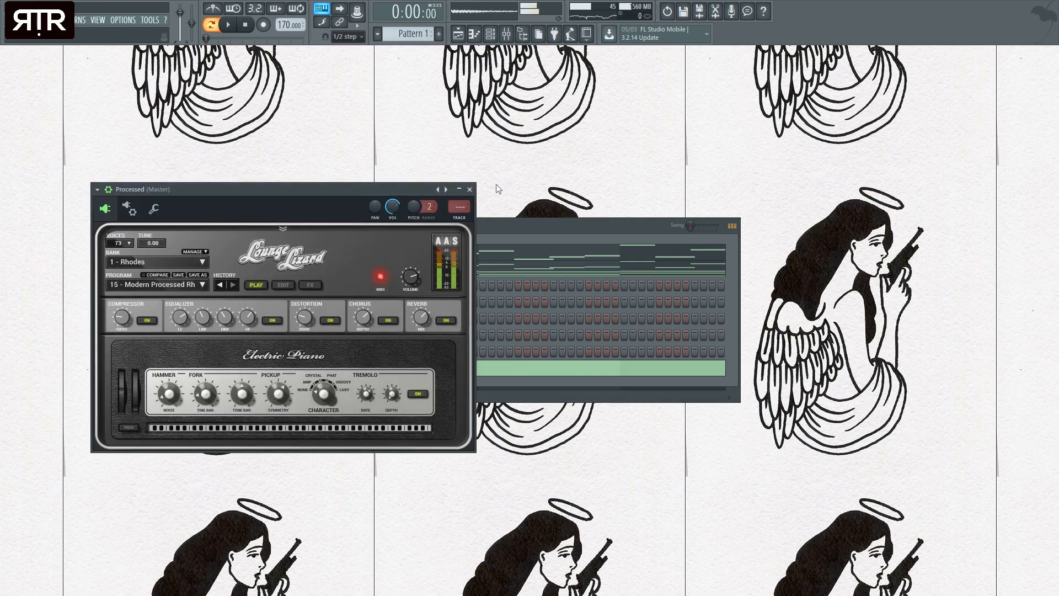
pyautogui.click(469, 190)
pyautogui.click(176, 285)
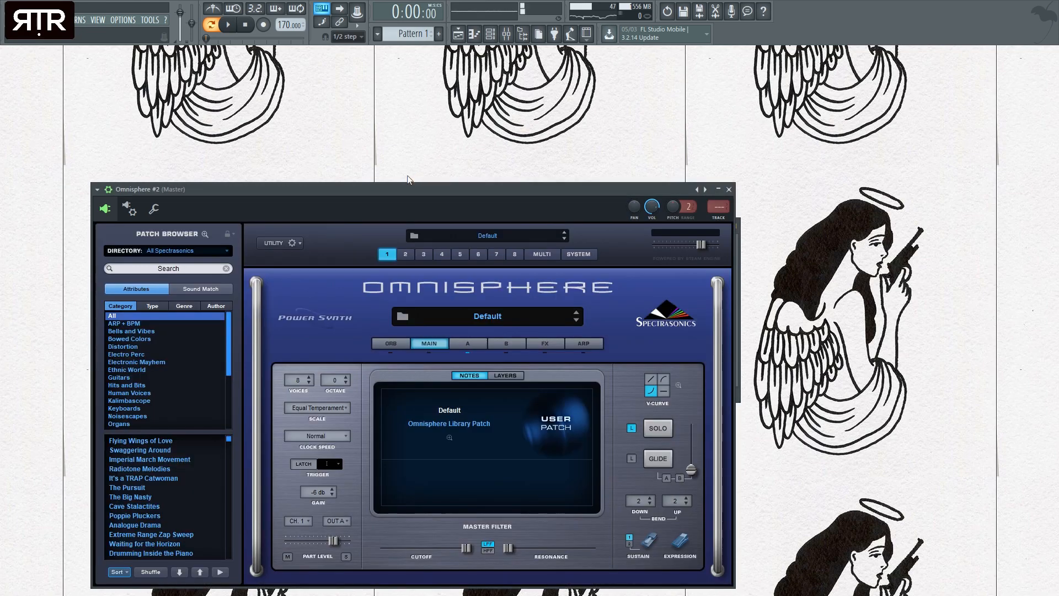
# - Play the pattern, then load the Retro Cellos patch in the new Omnisphere channel and name the channel Retro Cellos
pyautogui.click(228, 24)
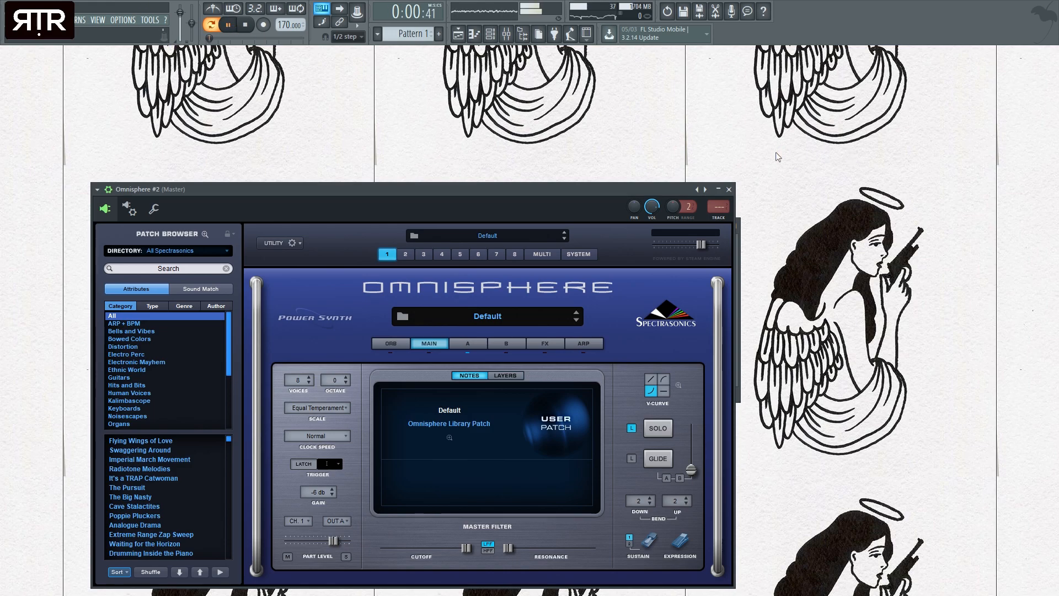
pyautogui.click(729, 189)
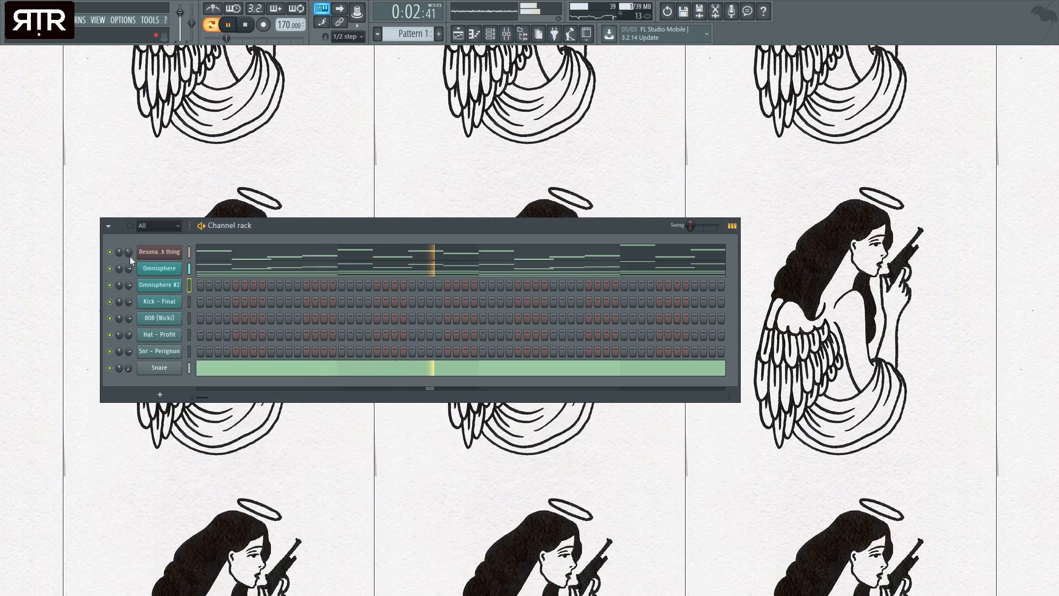
pyautogui.press('space')
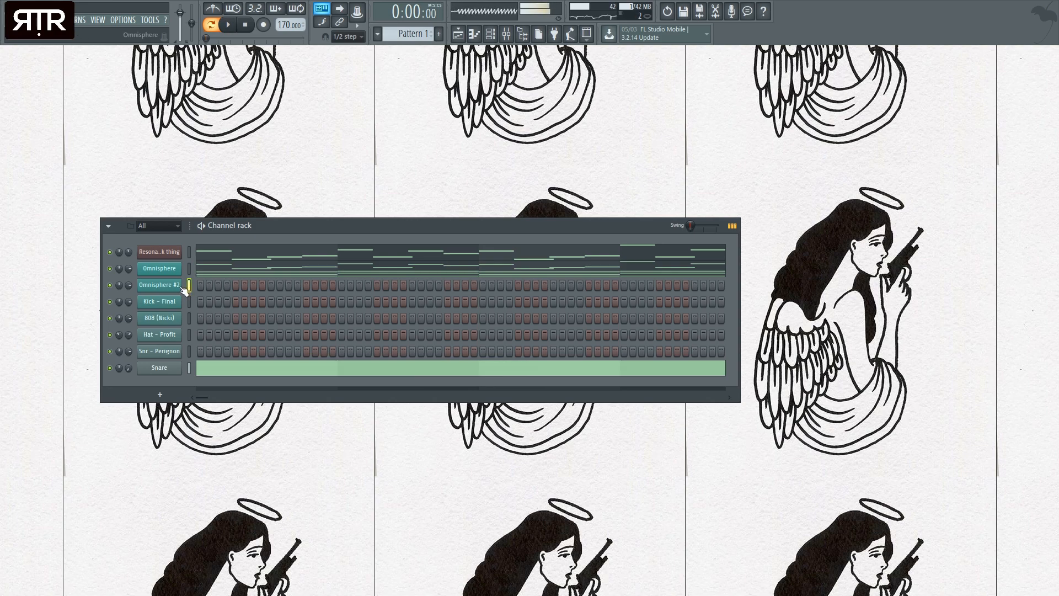
pyautogui.click(174, 286)
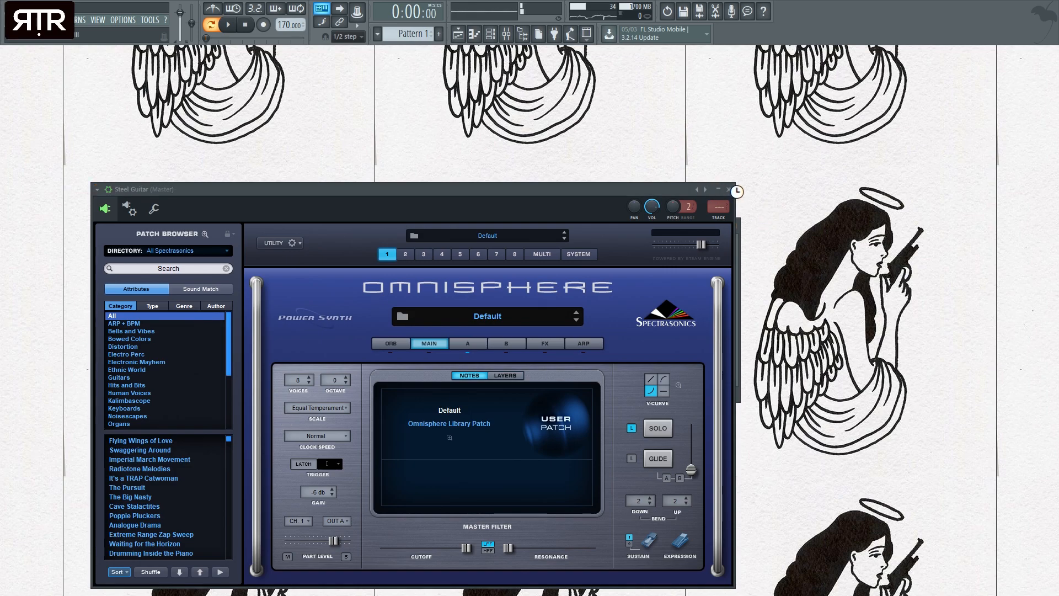
pyautogui.click(728, 189)
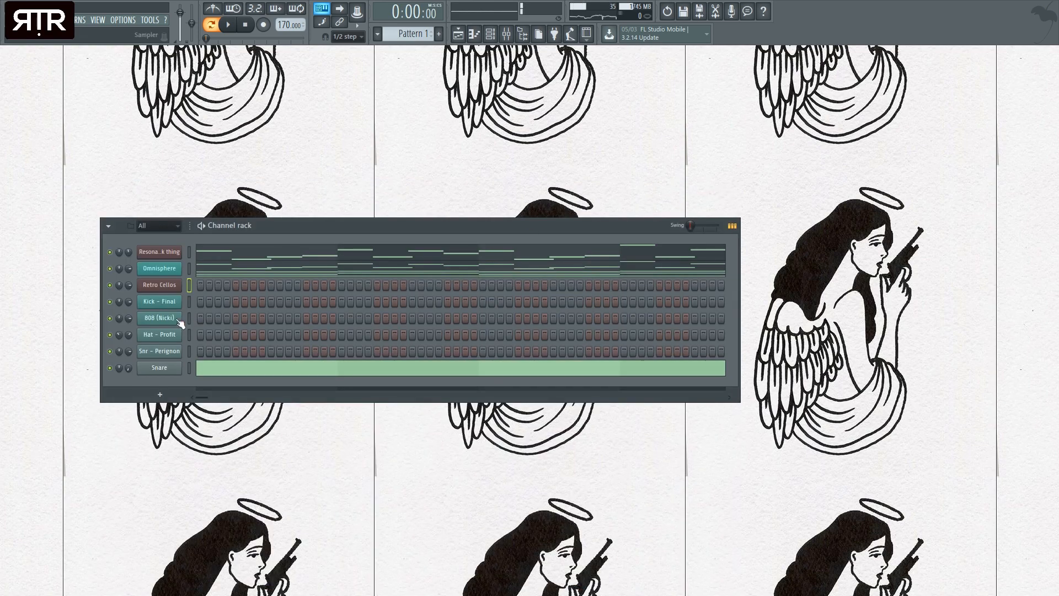
# - Draw a D#4 note in bar 2 of the Retro Cellos piano roll and lengthen it to half a bar
pyautogui.press('F7')
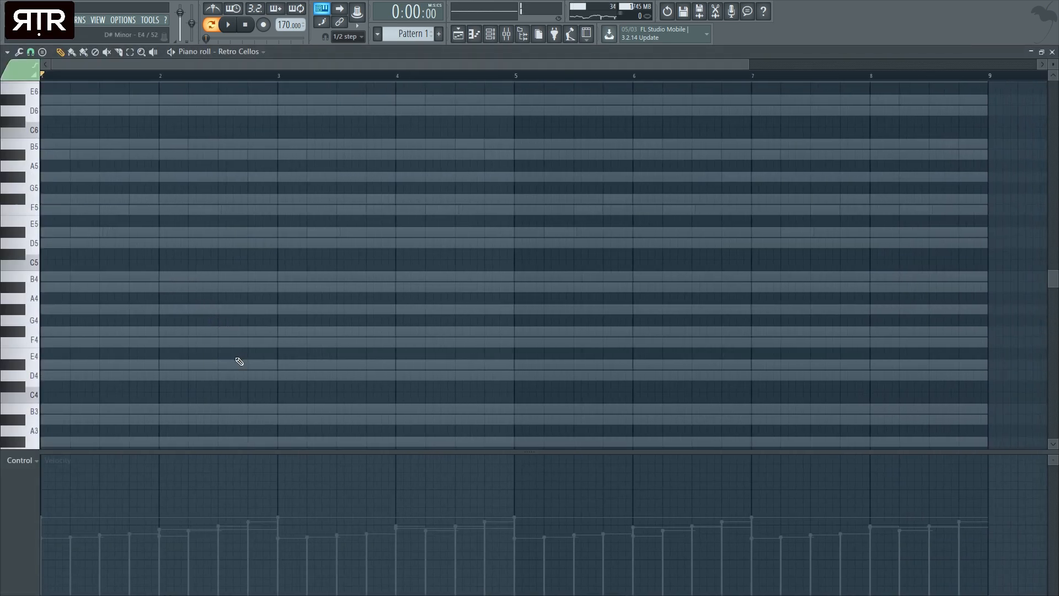
pyautogui.scroll(-1, 236, 386)
pyautogui.scroll(-1, 229, 379)
pyautogui.scroll(1, 213, 336)
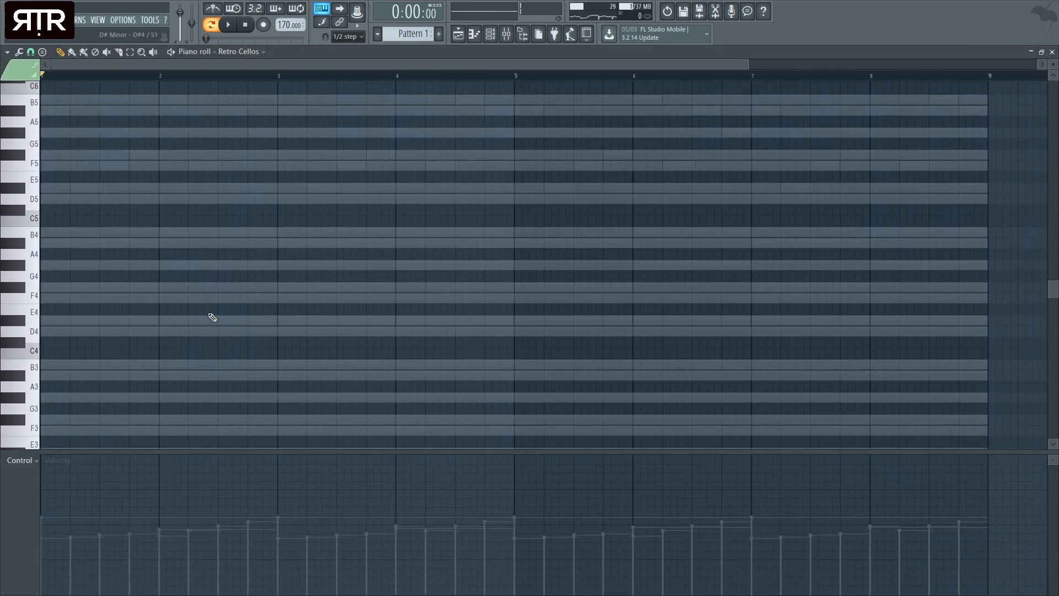
pyautogui.click(221, 331)
pyautogui.press('space')
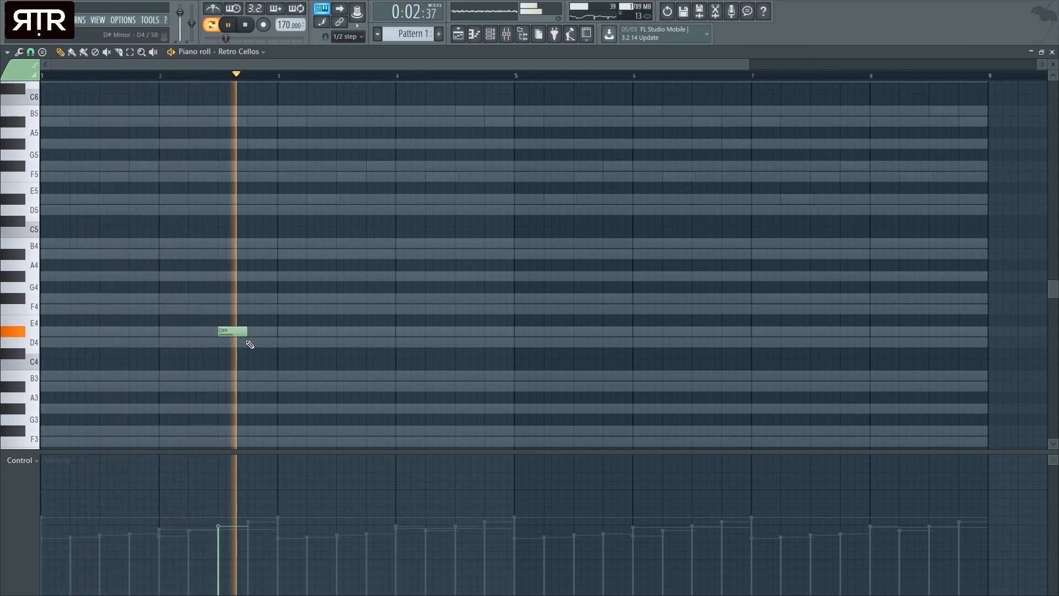
pyautogui.moveTo(248, 332); pyautogui.dragTo(277, 332)
# - Repeat the half-bar D#4 note across the Retro Cellos pattern so the four notes start at bars 1, 3, 5 and 7
pyautogui.click(443, 332)
pyautogui.moveTo(480, 334); pyautogui.dragTo(495, 334)
pyautogui.hotkey('ctrl', 'a')
pyautogui.moveTo(240, 337); pyautogui.dragTo(704, 326)
pyautogui.press('space')
pyautogui.hotkey('ctrl', 'a')
pyautogui.moveTo(236, 331); pyautogui.dragTo(59, 330)
pyautogui.press('space')
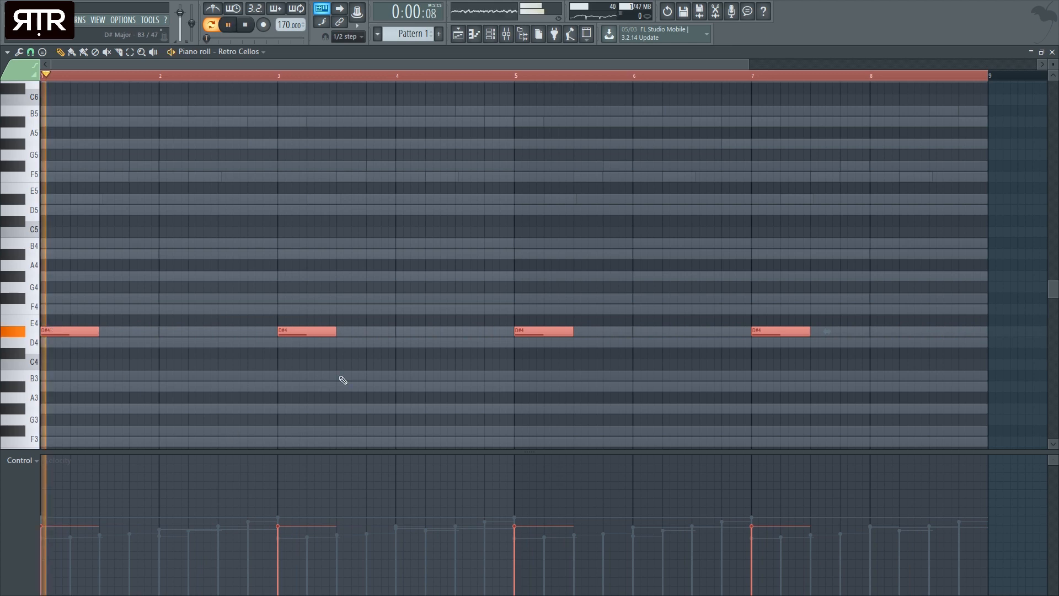
# - Raise the Retro Cellos notes at bars 3 and 7 to F4 and play the pattern
pyautogui.press('space')
pyautogui.click(272, 314)
pyautogui.moveTo(296, 331); pyautogui.dragTo(297, 310)
pyautogui.press('space')
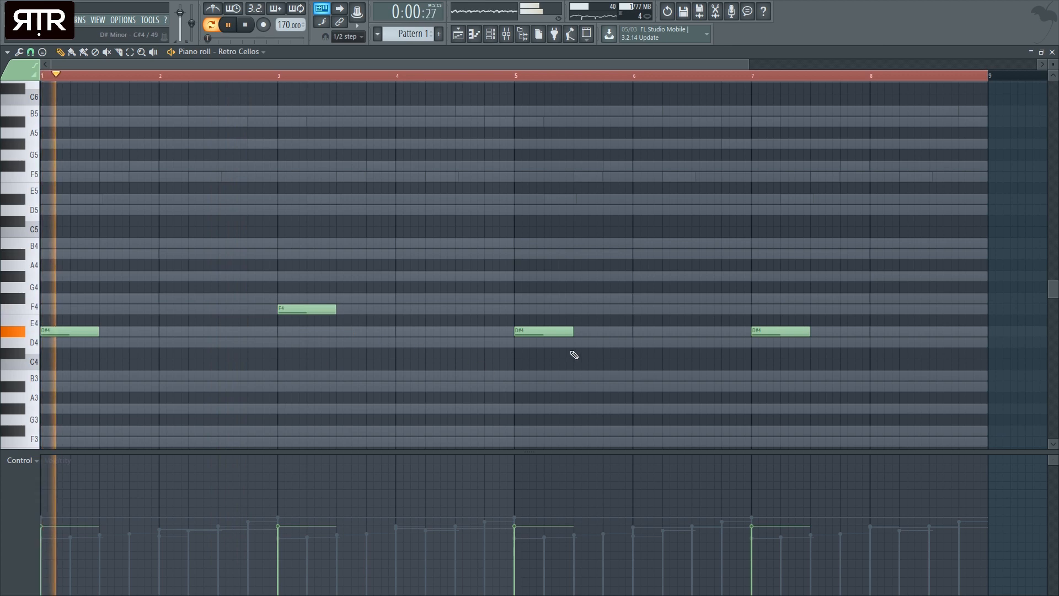
pyautogui.moveTo(780, 331); pyautogui.dragTo(780, 308)
pyautogui.scroll(-2, 726, 356)
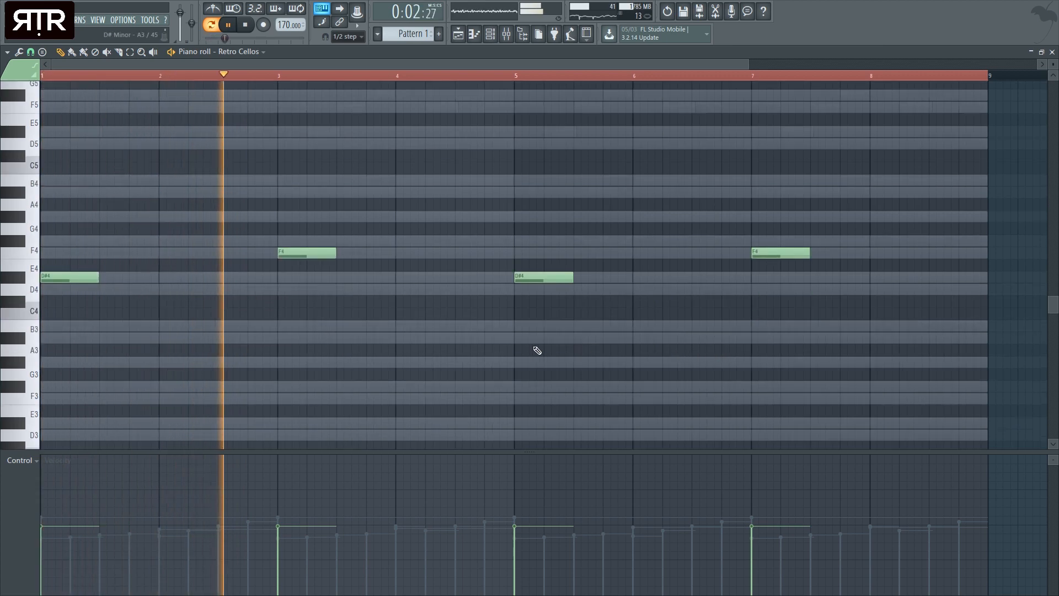
# - Return the Retro Cellos notes at bars 3 and 7 to D#4 and play the pattern
pyautogui.press('space')
pyautogui.moveTo(294, 249); pyautogui.dragTo(293, 274)
pyautogui.press('space')
pyautogui.moveTo(777, 254); pyautogui.dragTo(777, 285)
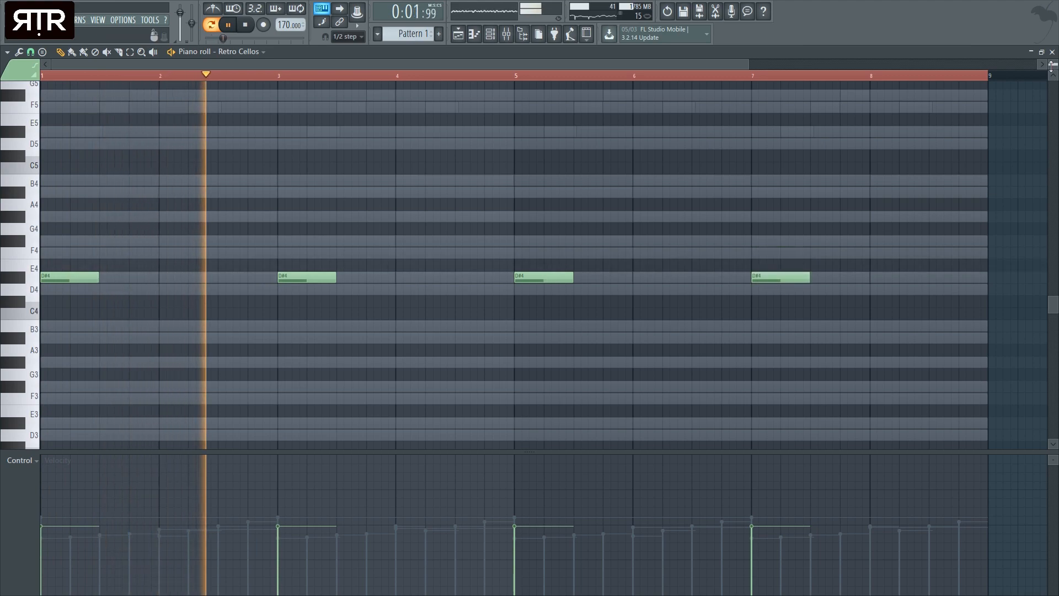
# - Close the piano roll, and check the Hat - Profit piano roll and the Retro Cellos instrument while the pattern plays
pyautogui.click(1052, 52)
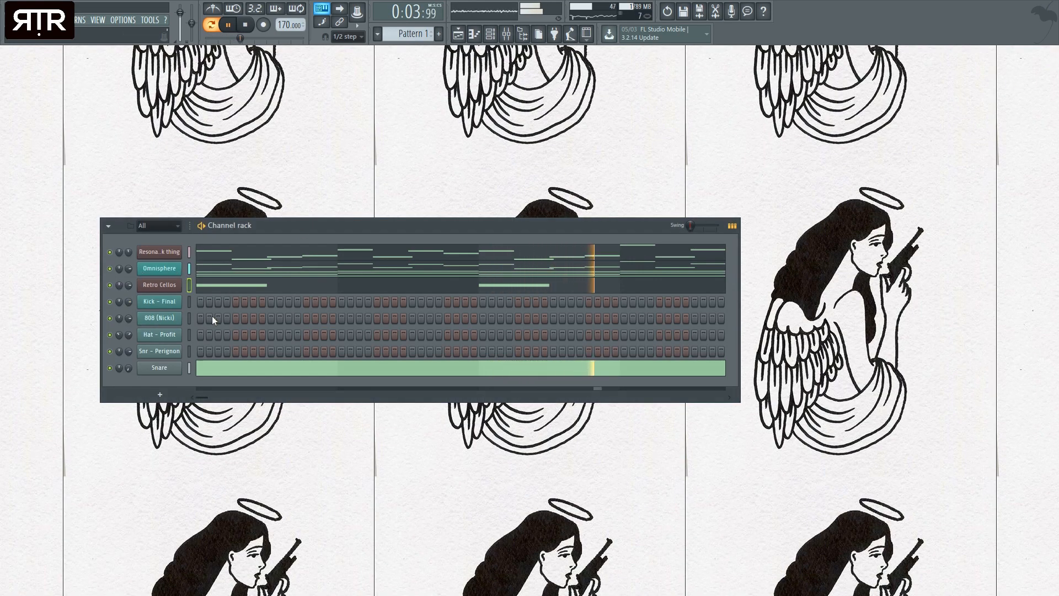
pyautogui.rightClick(162, 336)
pyautogui.click(202, 339)
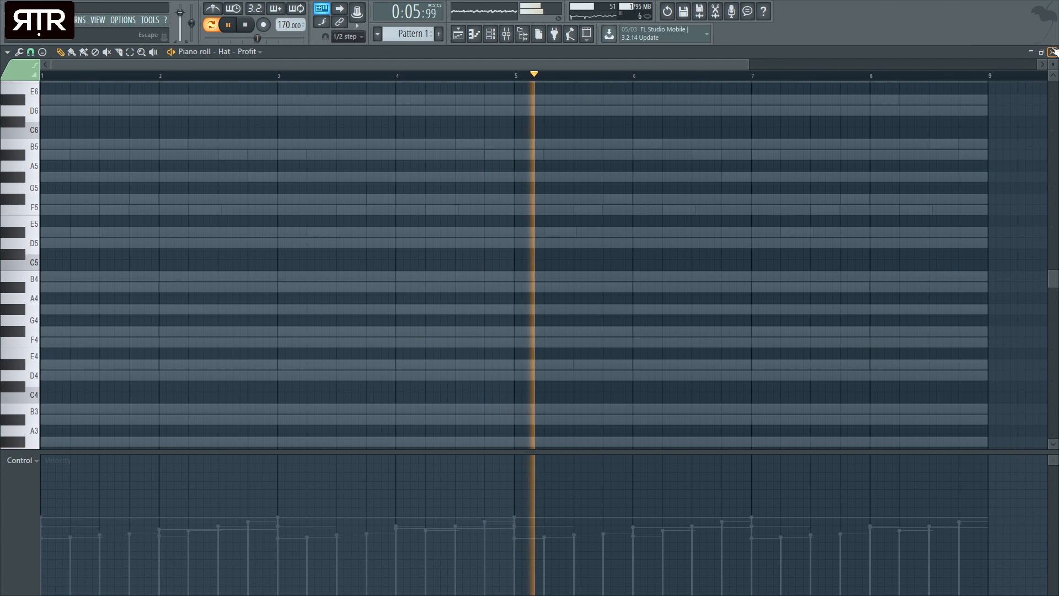
pyautogui.press('Escape')
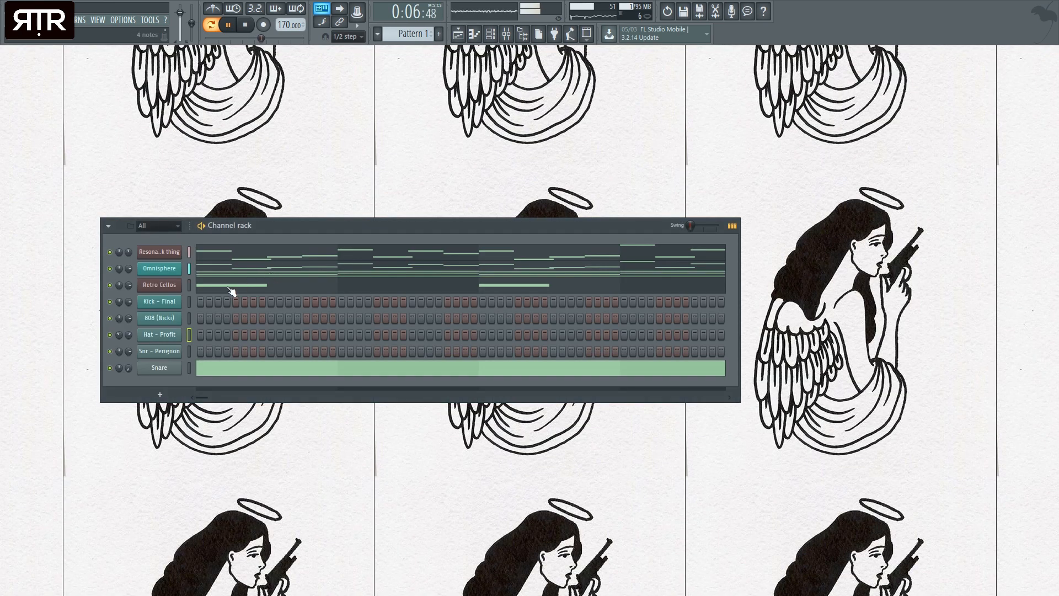
pyautogui.click(165, 286)
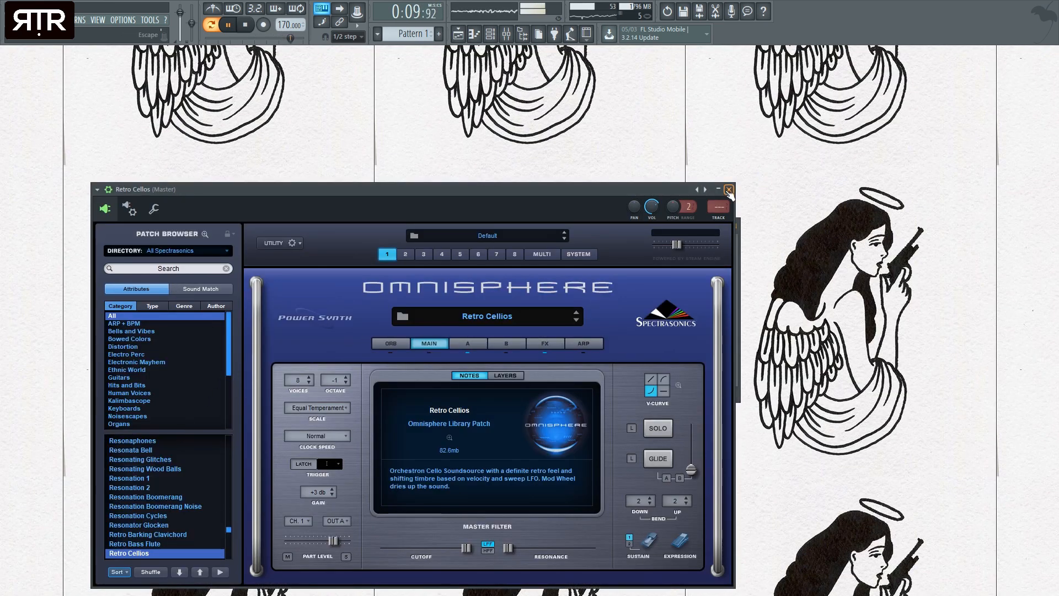
pyautogui.click(728, 189)
pyautogui.press('space')
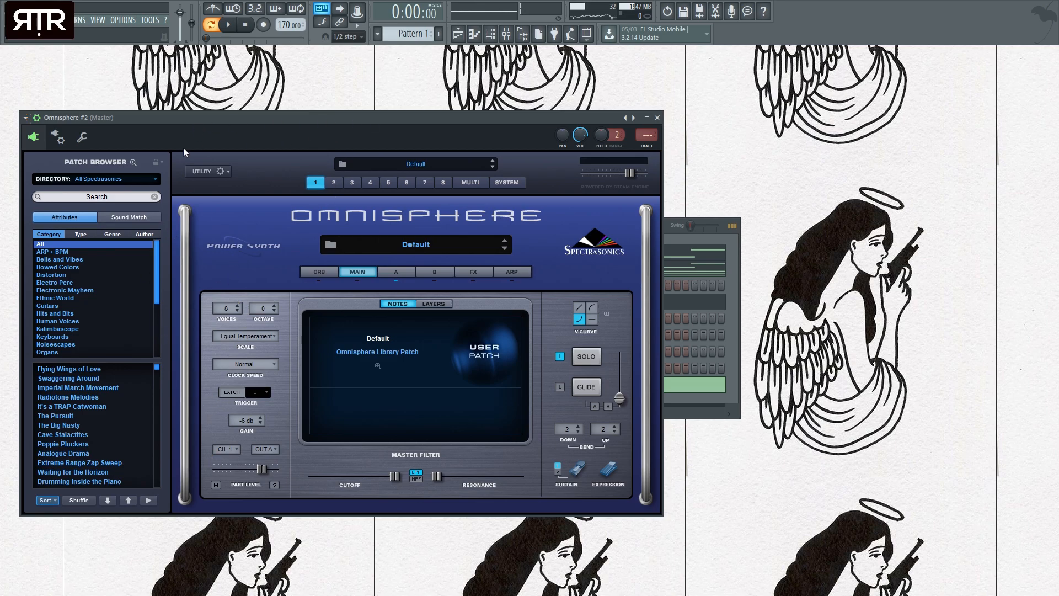
# - Search the Omnisphere #2 patches for Retro flute and load the Retro Flute Celeste patch
pyautogui.click(86, 199)
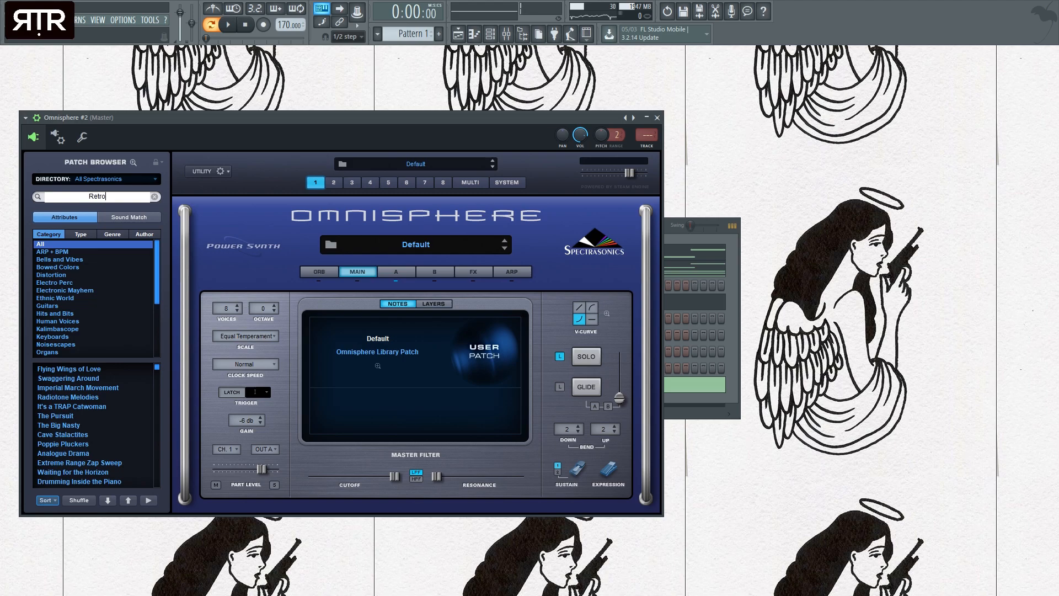
pyautogui.press('Return')
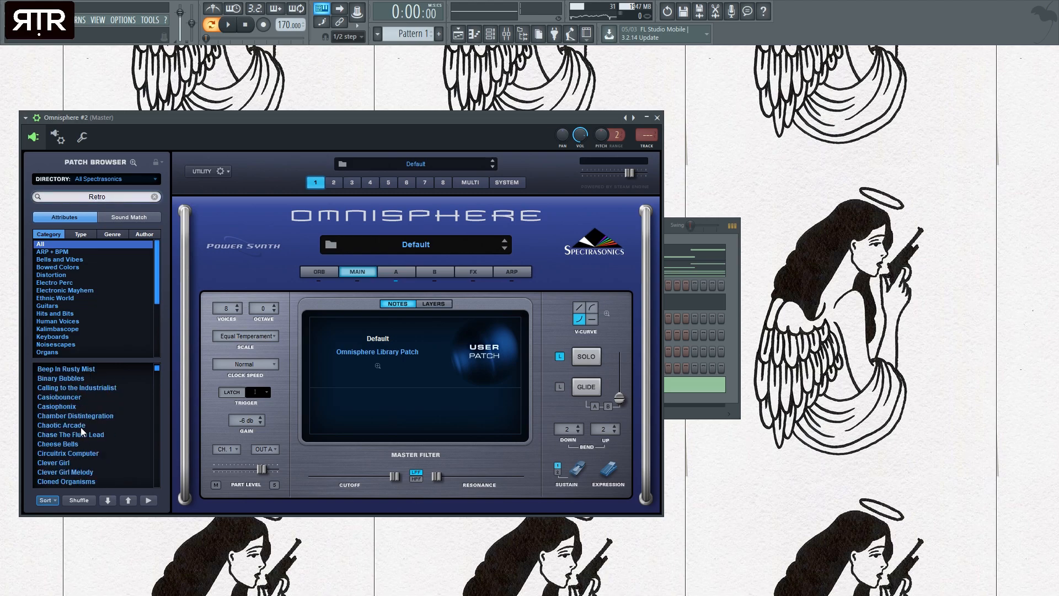
pyautogui.click(131, 198)
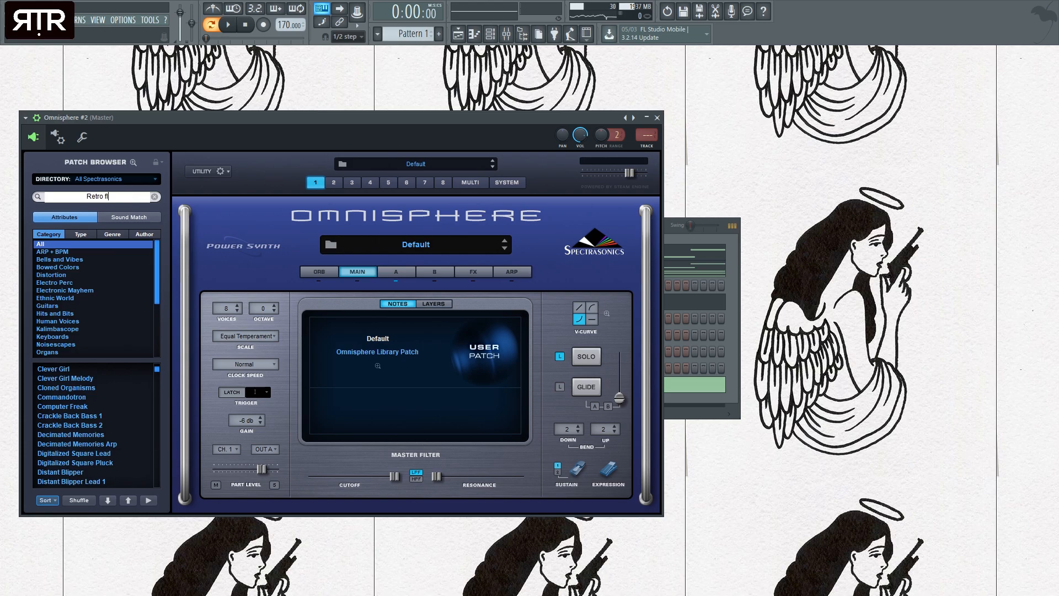
pyautogui.press('Return')
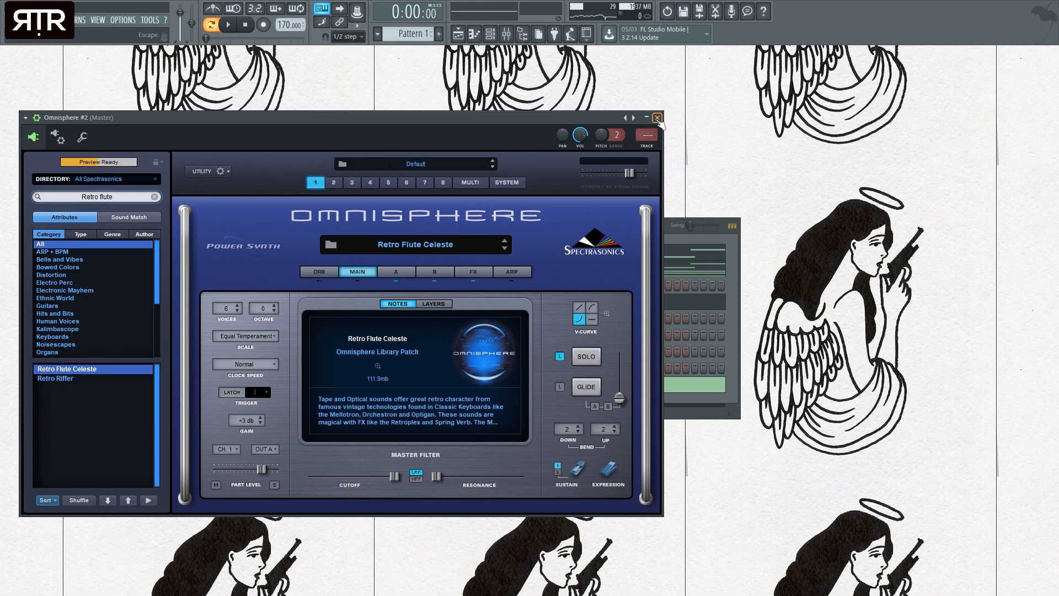
pyautogui.click(657, 117)
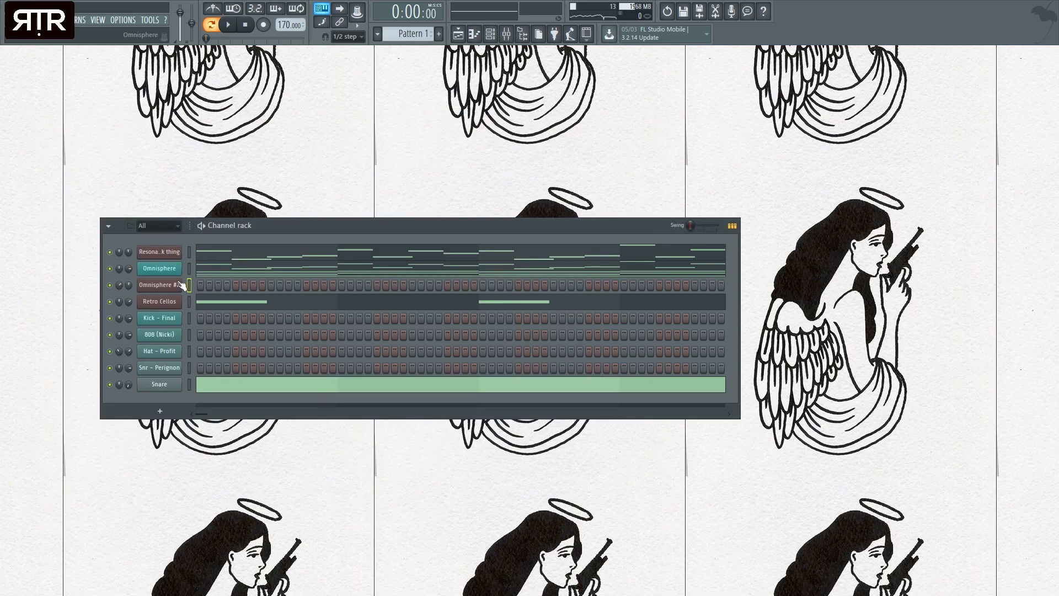
# - Draw a half-bar D#6 note starting on beat 2 of bar 2 in the Omnisphere #2 piano roll and play the pattern
pyautogui.press('F7')
pyautogui.press('space')
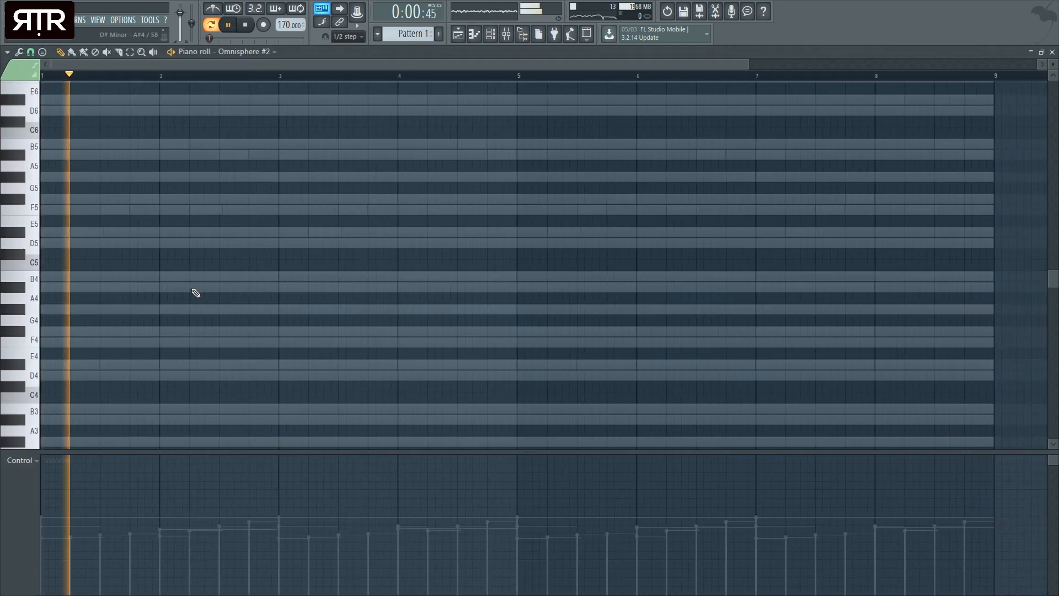
pyautogui.click(163, 289)
pyautogui.click(217, 310)
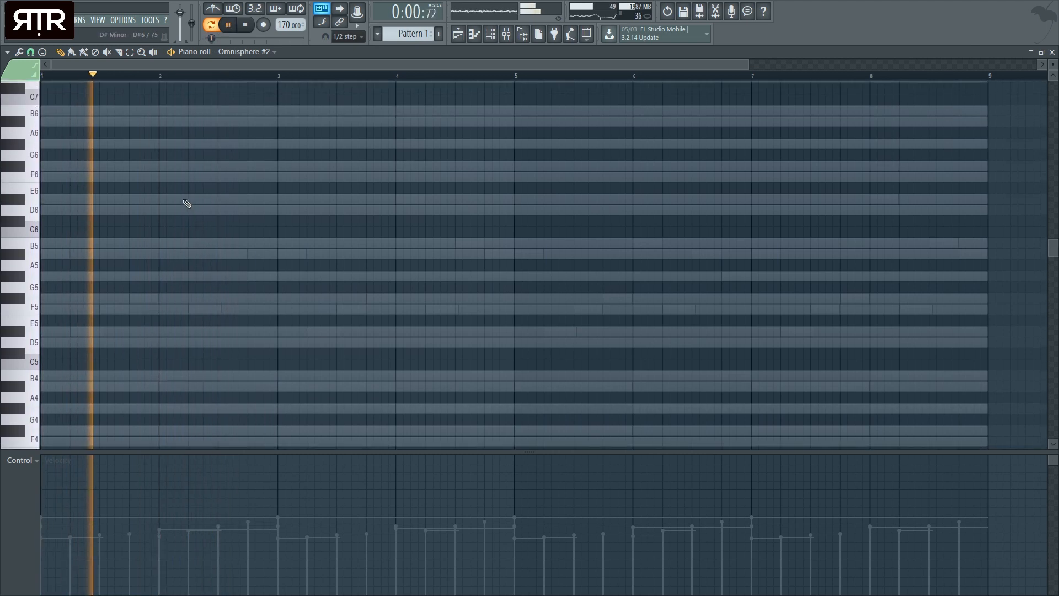
pyautogui.click(189, 199)
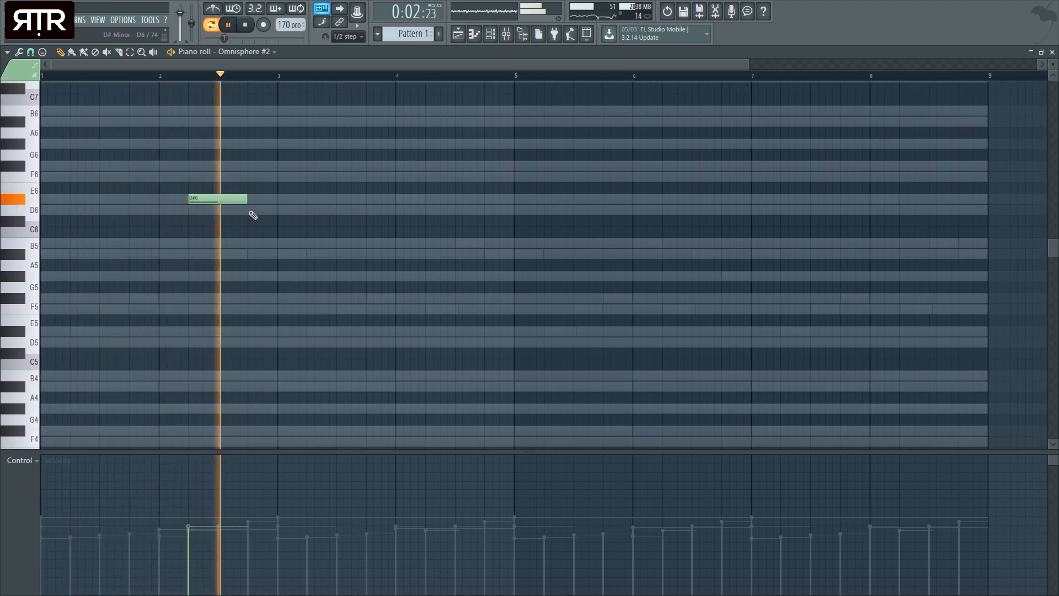
pyautogui.click(251, 211)
pyautogui.rightClick(264, 210)
pyautogui.press('space')
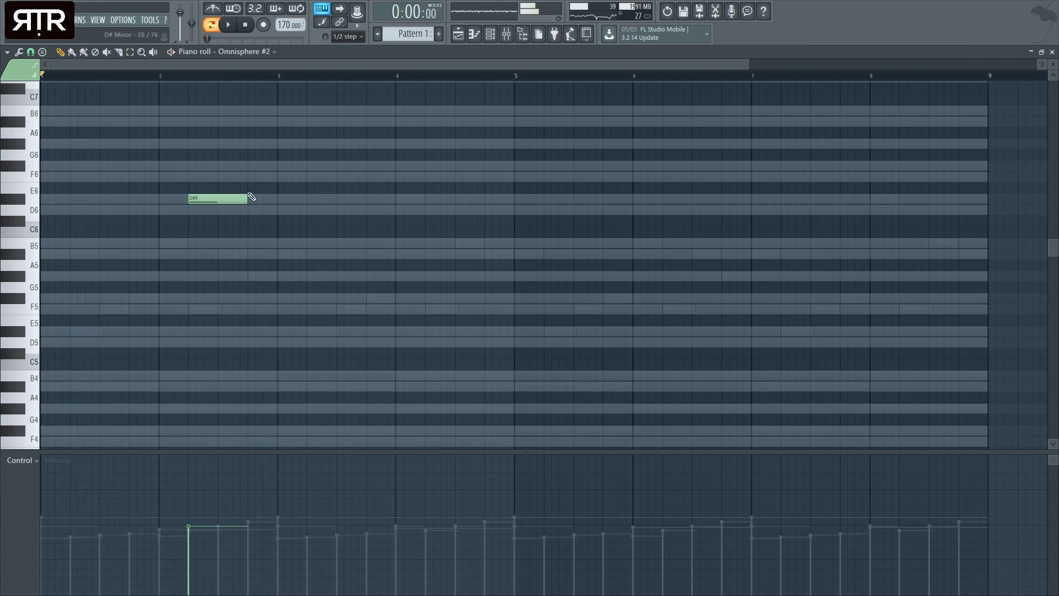
# - Shorten the D#6 note to about three steps, close the piano roll, and check the Retro Cellos instrument
pyautogui.click(256, 210)
pyautogui.rightClick(255, 208)
pyautogui.moveTo(247, 198); pyautogui.dragTo(206, 197)
pyautogui.press('F7')
pyautogui.click(160, 302)
pyautogui.click(730, 190)
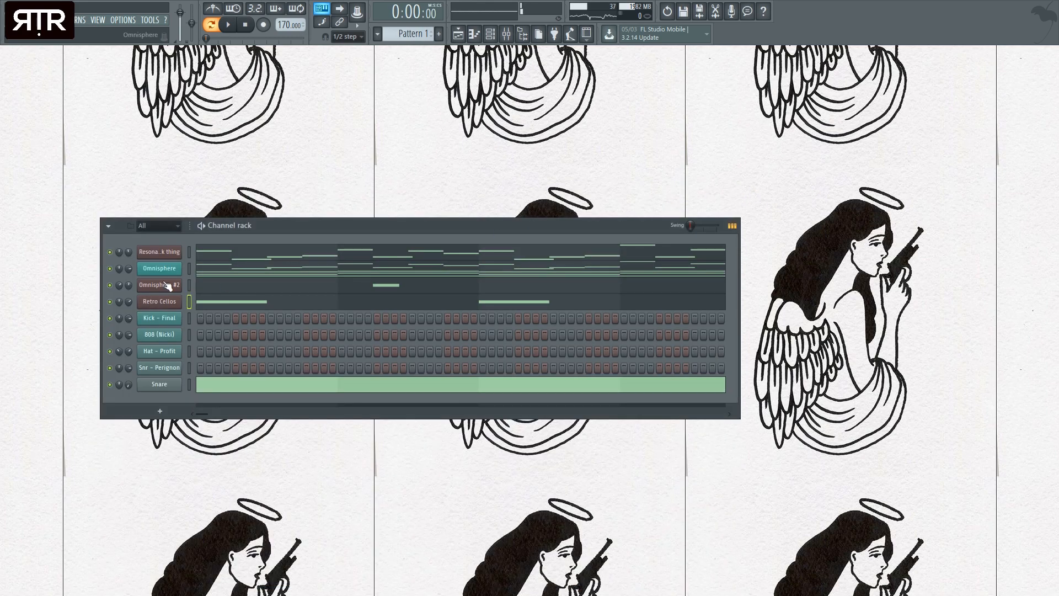
# - Adjust the envelope attack on layers A and B of the Omnisphere #2 patch while playing the pattern, and close the instrument
pyautogui.click(166, 285)
pyautogui.click(386, 271)
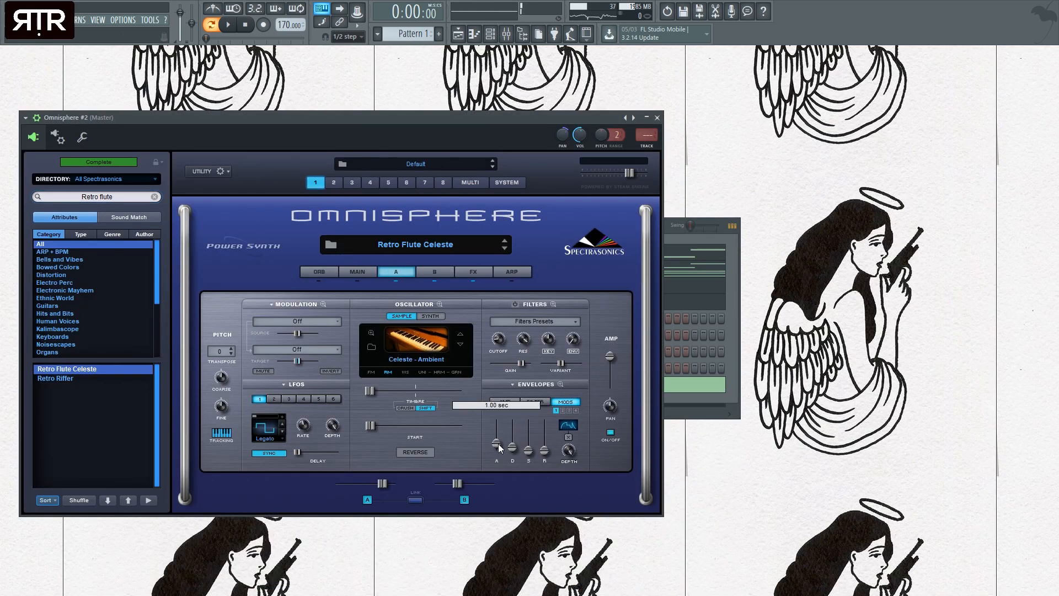
pyautogui.moveTo(502, 451)
pyautogui.press('space')
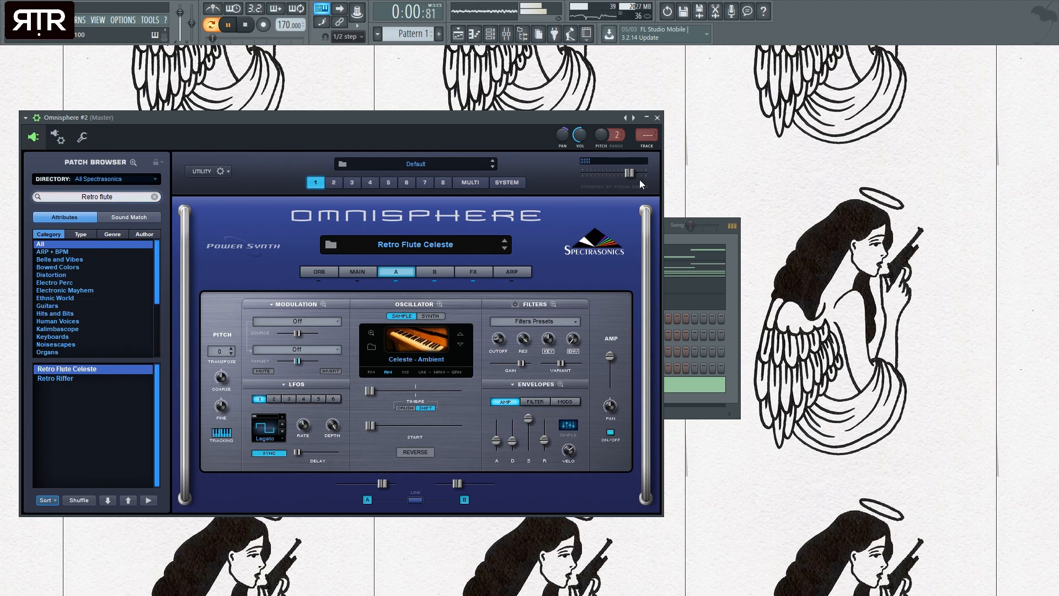
pyautogui.click(439, 274)
pyautogui.click(505, 401)
pyautogui.press('space')
pyautogui.click(657, 118)
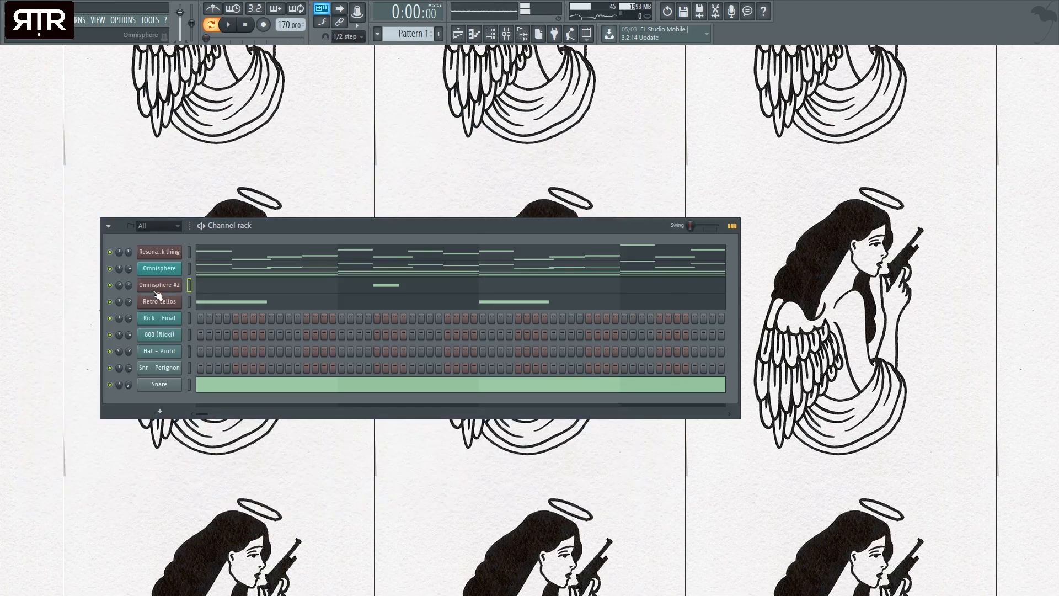
# - Search the Omnisphere #2 patches for Lotus, close the instrument, and play the pattern
pyautogui.click(166, 291)
pyautogui.click(127, 197)
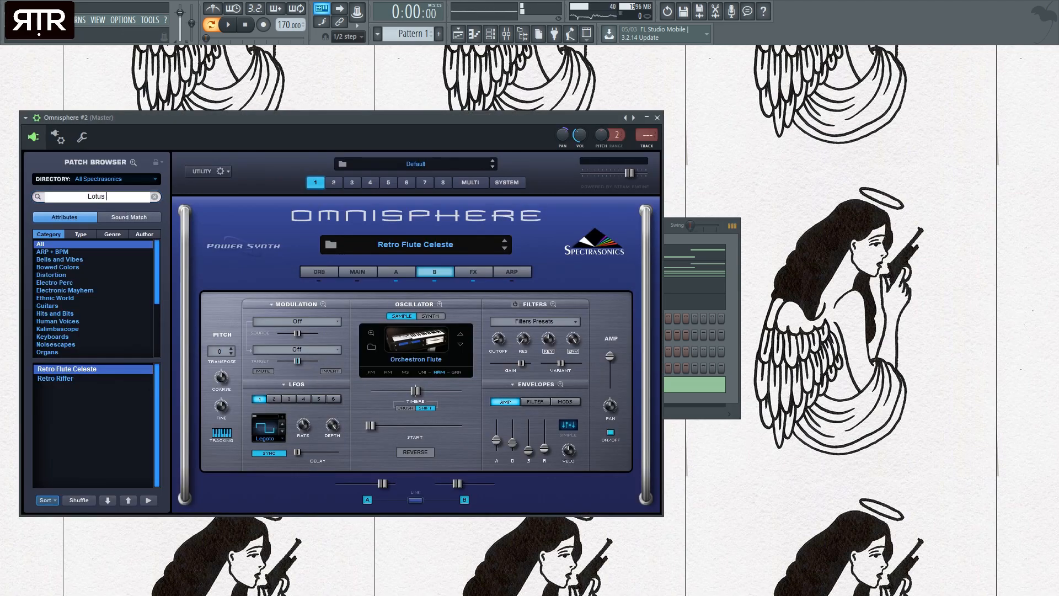
pyautogui.press('Return')
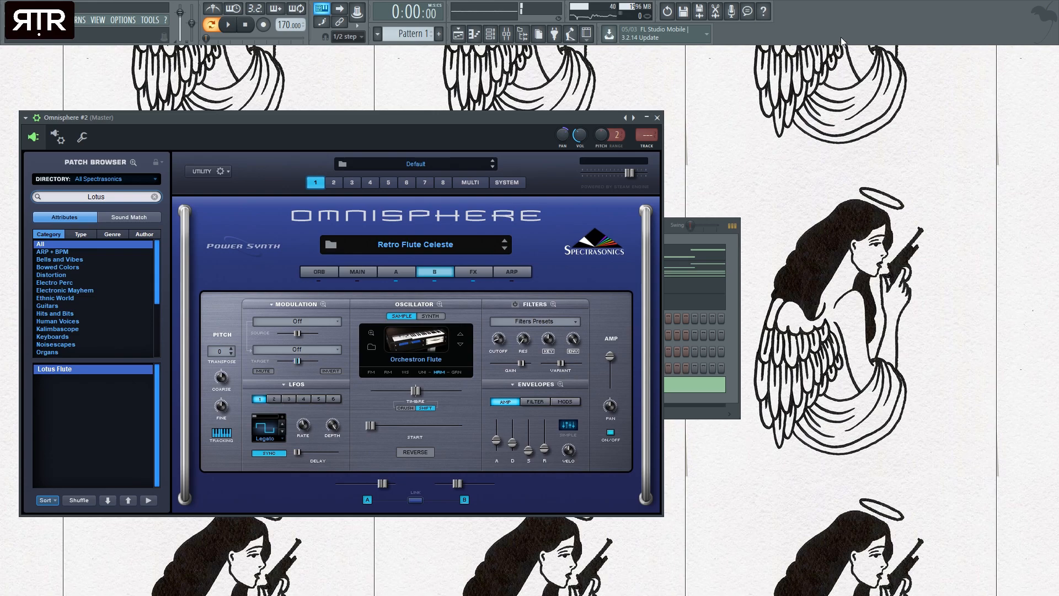
pyautogui.click(657, 117)
pyautogui.press('space')
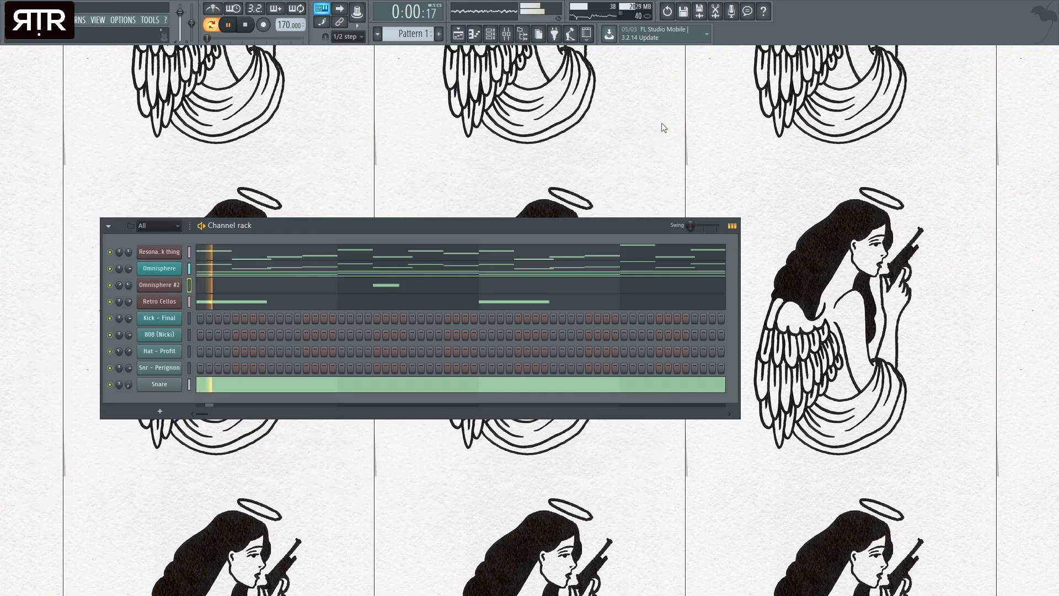
# - Replace the D#6 note in the Omnisphere #2 piano roll with a three-beat F#5 note at the start of bar 3
pyautogui.click(279, 288)
pyautogui.scroll(-3, 274, 289)
pyautogui.rightClick(201, 265)
pyautogui.press('space')
pyautogui.press('space')
pyautogui.scroll(-1, 160, 364)
pyautogui.scroll(3, 283, 364)
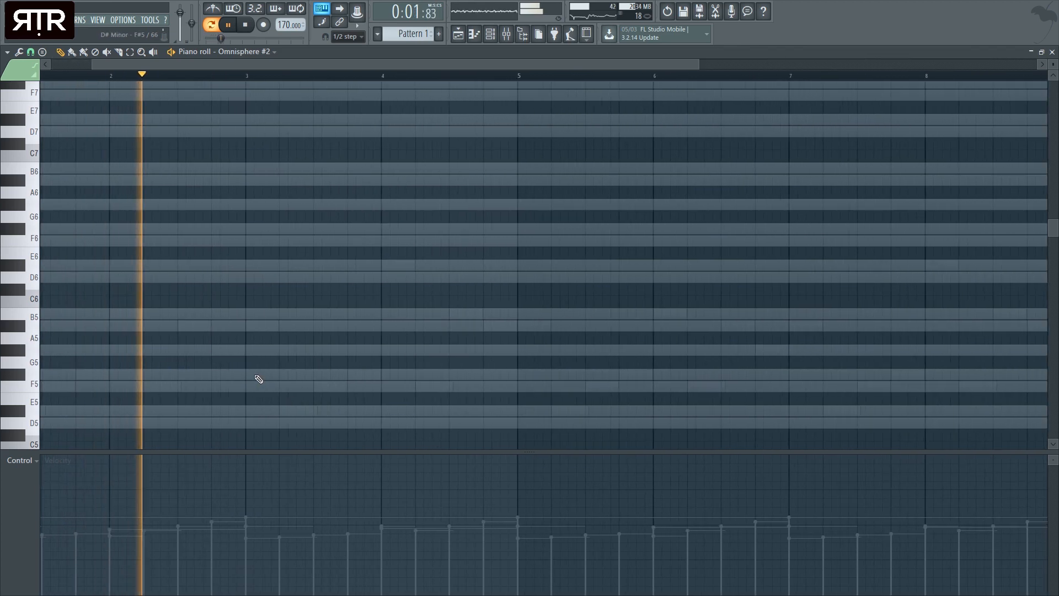
pyautogui.click(254, 375)
pyautogui.press('space')
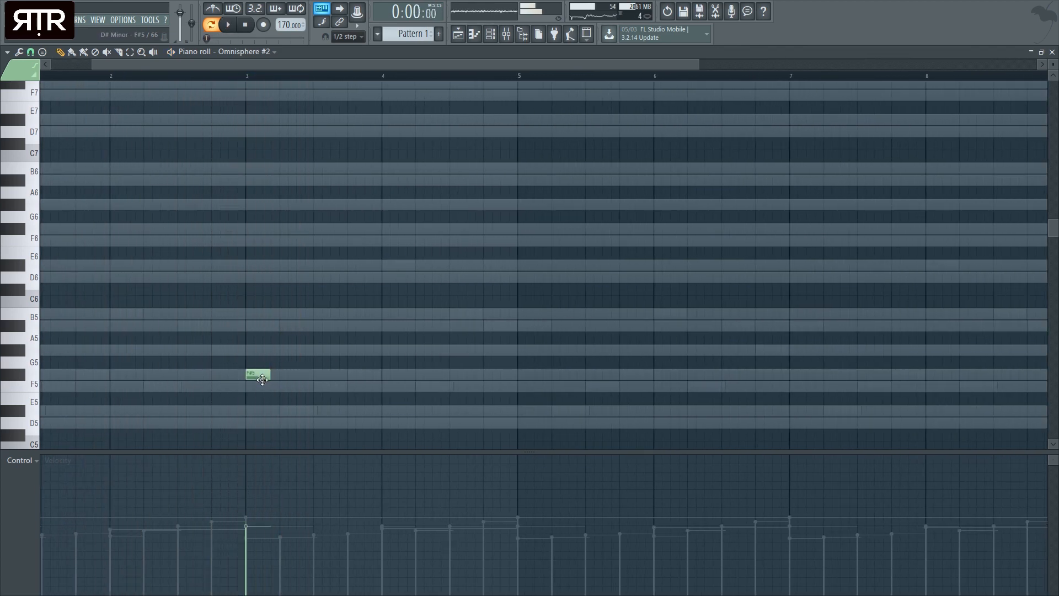
pyautogui.moveTo(268, 380); pyautogui.dragTo(346, 384)
pyautogui.press('space')
# - Add a one-beat F5 note on beat 4 of bar 3 and play the pattern
pyautogui.click(466, 410)
pyautogui.press('space')
pyautogui.rightClick(466, 410)
pyautogui.moveTo(449, 386); pyautogui.dragTo(382, 386)
pyautogui.press('space')
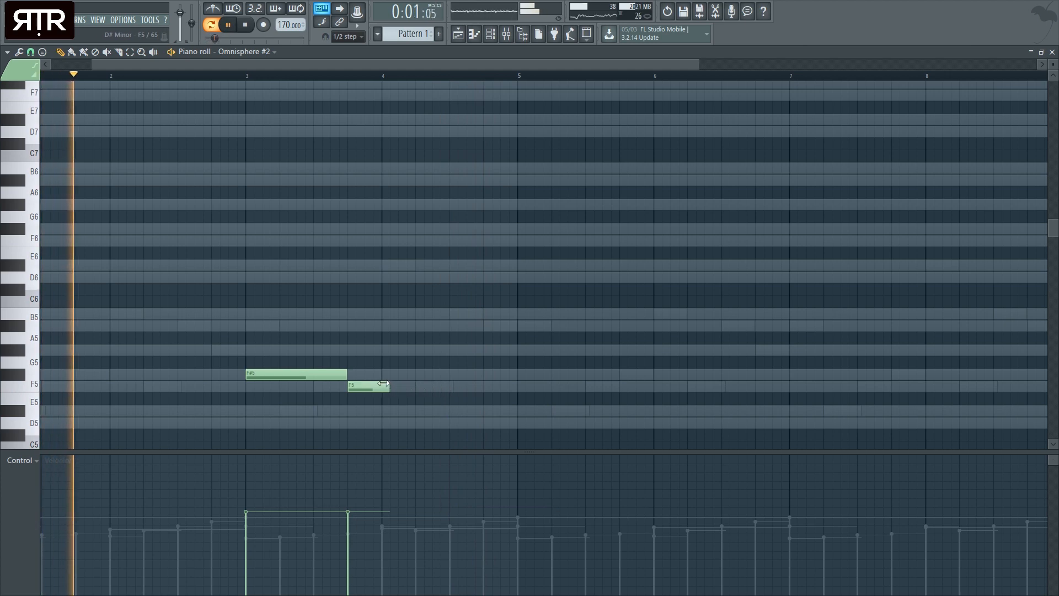
# - Fill bar 4 with a one-beat B5, a two-beat A#5, and a one-beat G#5 note
pyautogui.click(397, 313)
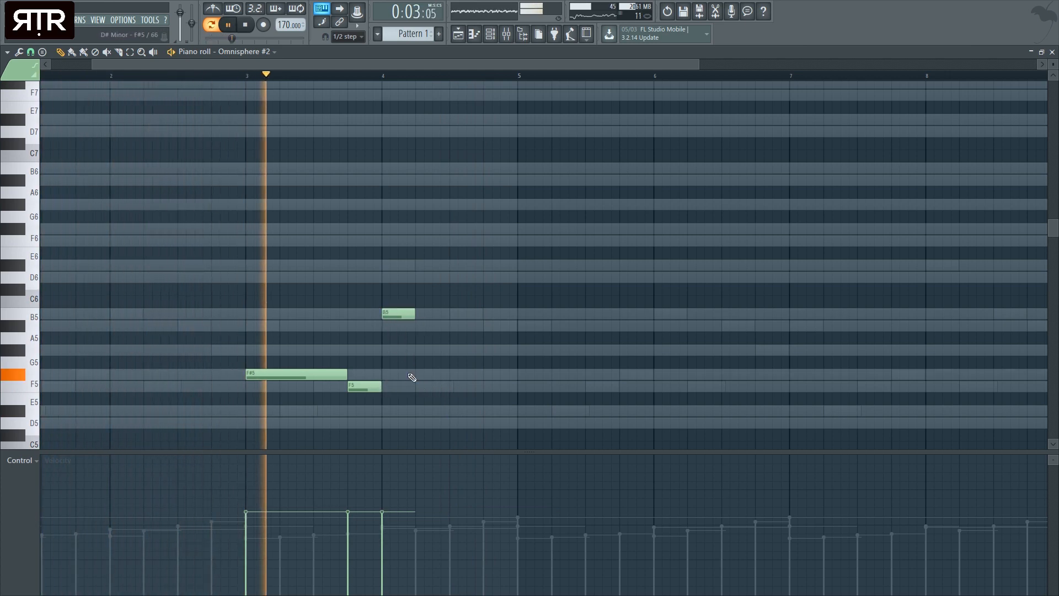
pyautogui.click(415, 326)
pyautogui.press('space')
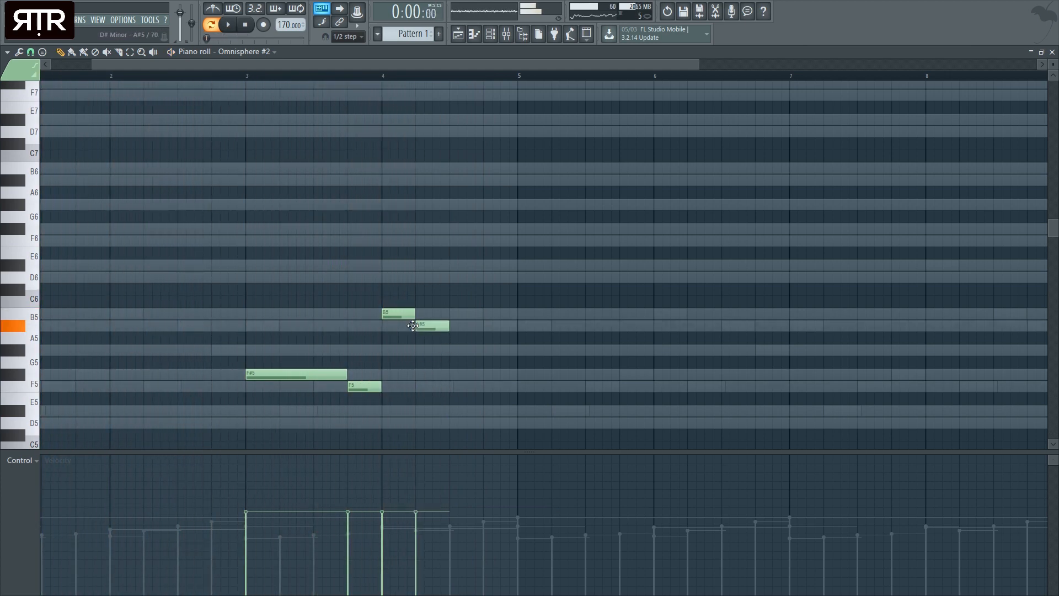
pyautogui.click(445, 327)
pyautogui.moveTo(486, 360); pyautogui.dragTo(492, 349)
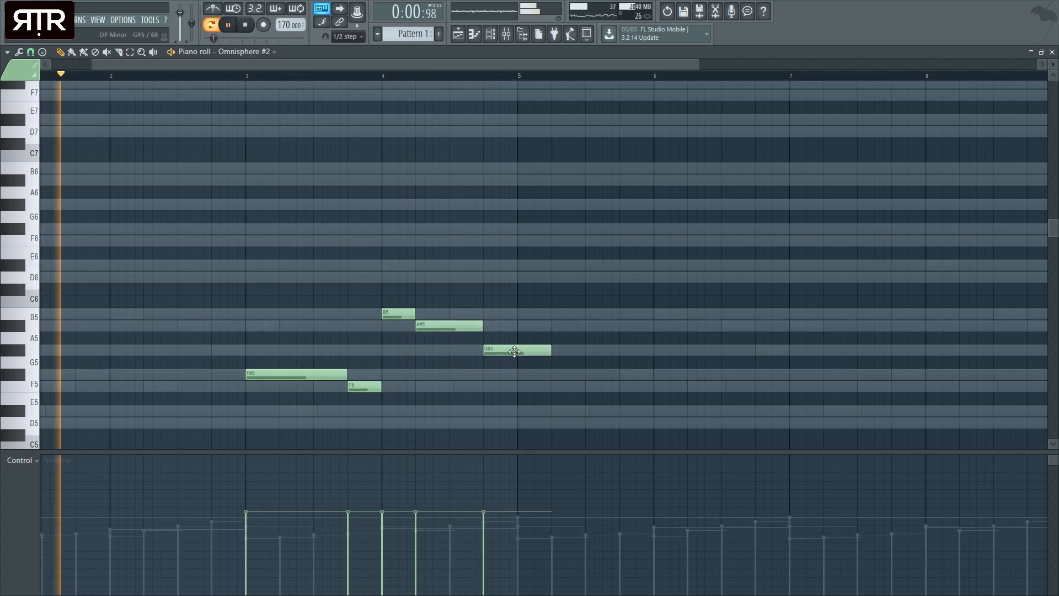
pyautogui.moveTo(547, 352); pyautogui.dragTo(517, 351)
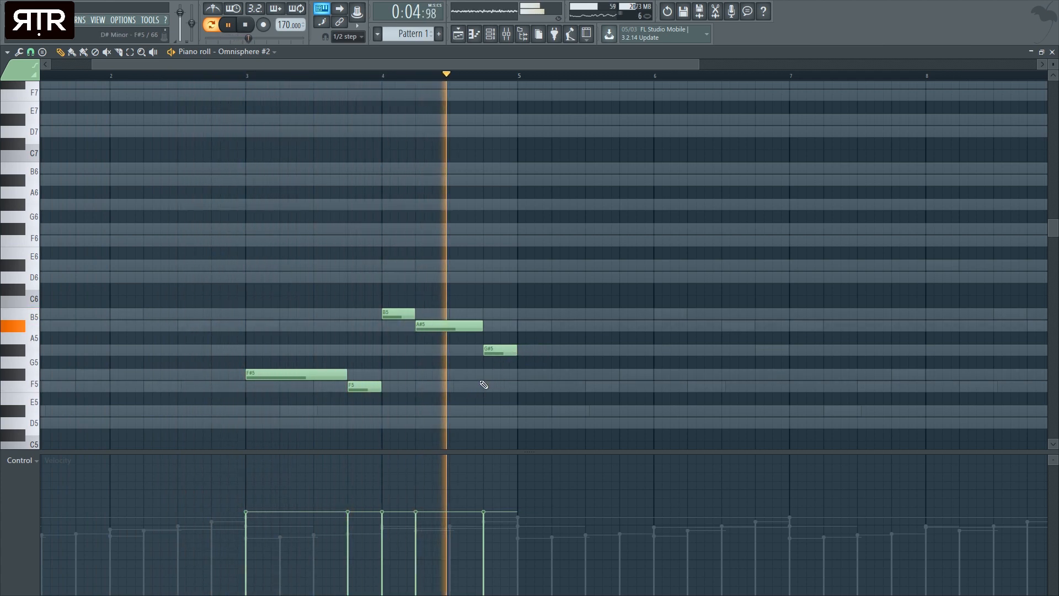
# - Transpose all the Omnisphere #2 notes up one octave and clear the selection
pyautogui.hotkey('ctrl', 'a')
pyautogui.hotkey('ctrl', 'Up')
pyautogui.keyDown('ctrl'); pyautogui.click(561, 191); pyautogui.keyUp('ctrl')
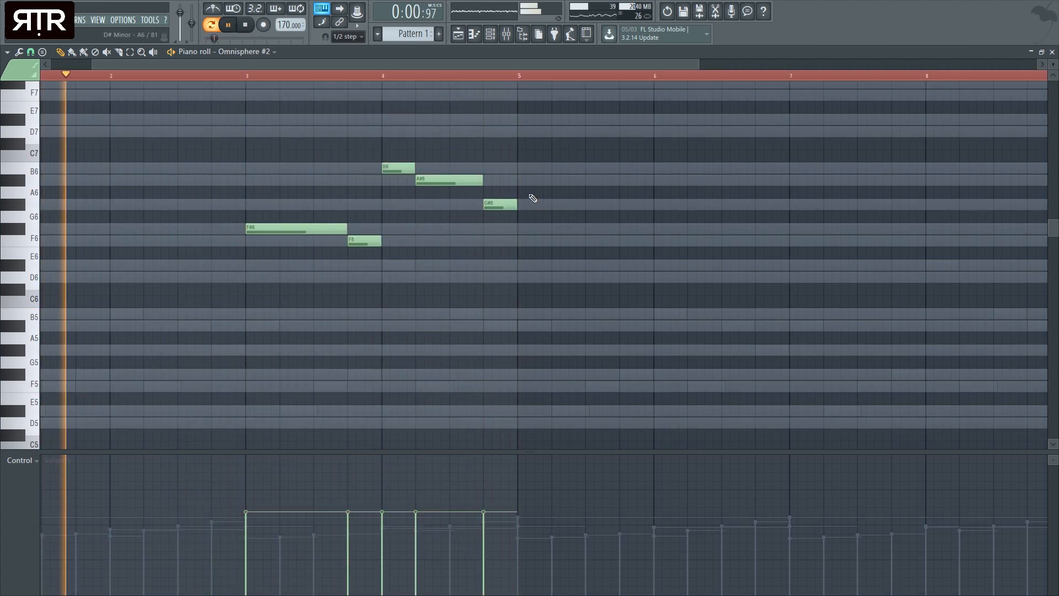
# - Delete the three notes in bar 4, draw a three-beat G#6 note at the bar's start, and play the pattern
pyautogui.scroll(3, 491, 262)
pyautogui.rightClick(395, 277)
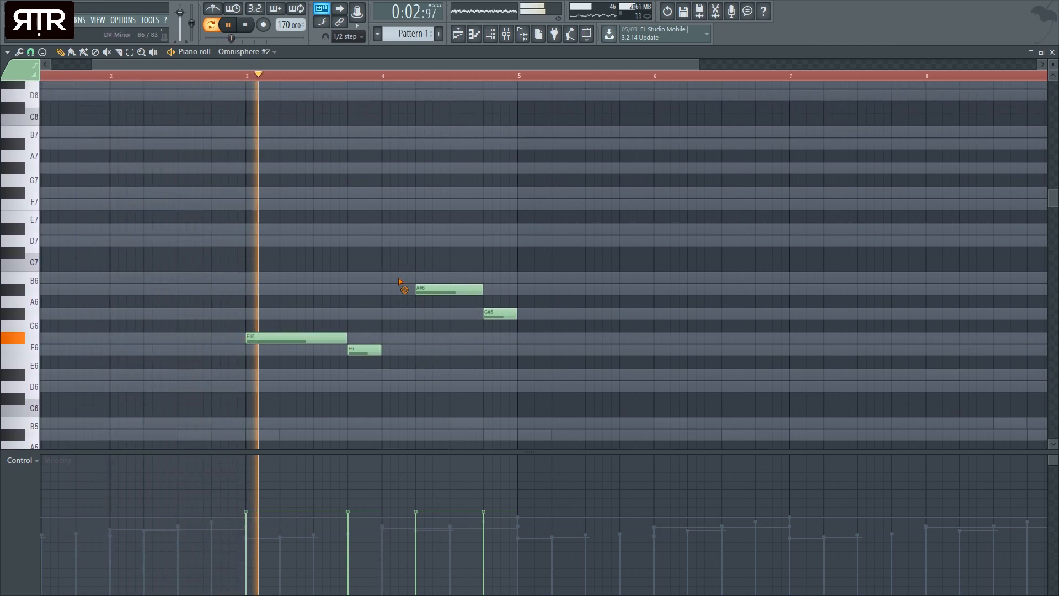
pyautogui.rightClick(436, 289)
pyautogui.rightClick(500, 313)
pyautogui.press('space')
pyautogui.click(384, 314)
pyautogui.moveTo(413, 314); pyautogui.dragTo(481, 321)
pyautogui.press('space')
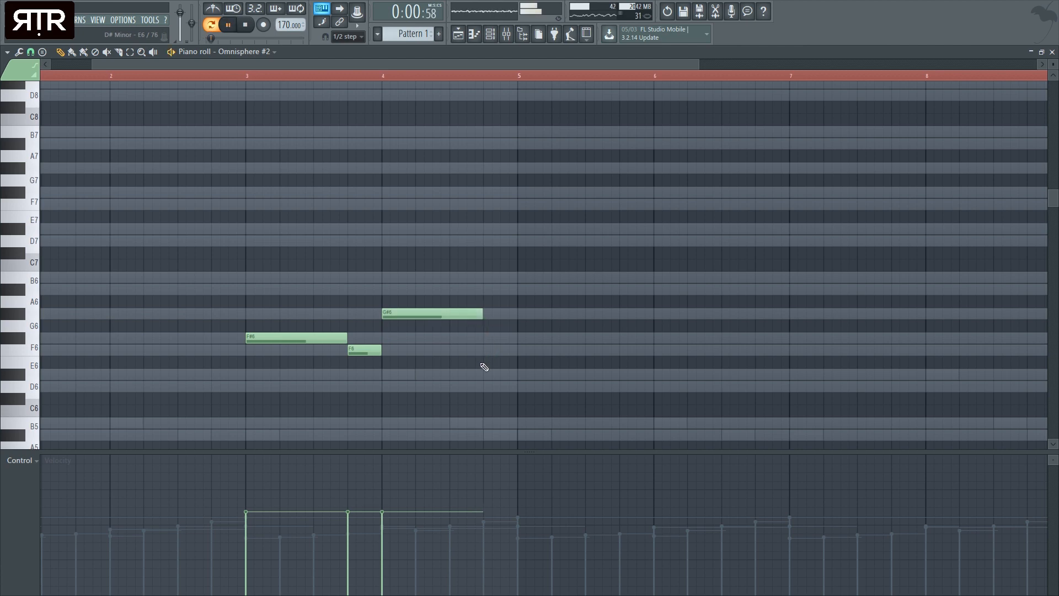
# - Add a one-beat note on beat 4 of bar 4 and move it up from D#6 to F#6
pyautogui.click(486, 374)
pyautogui.moveTo(582, 373); pyautogui.dragTo(520, 373)
pyautogui.moveTo(537, 404); pyautogui.dragTo(273, 312)
pyautogui.scroll(-3, 276, 316)
pyautogui.keyDown('ctrl'); pyautogui.click(297, 385); pyautogui.keyUp('ctrl')
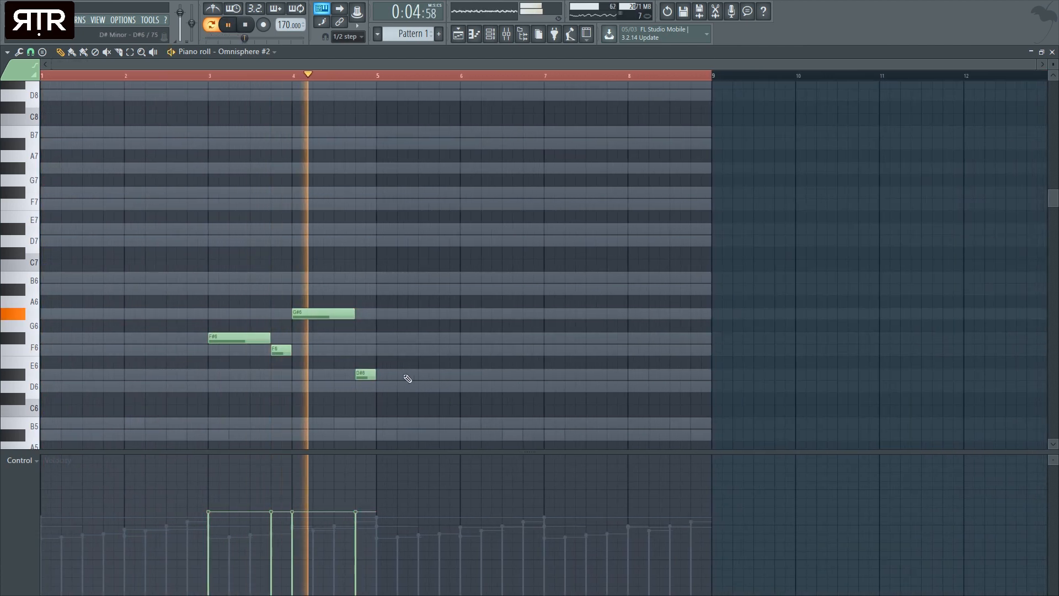
pyautogui.press('space')
pyautogui.moveTo(365, 374); pyautogui.dragTo(365, 338)
pyautogui.press('space')
# - Copy the whole four-note phrase to start at bar 7 and close the piano roll
pyautogui.hotkey('ctrl', 'a')
pyautogui.moveTo(234, 337); pyautogui.dragTo(571, 343)
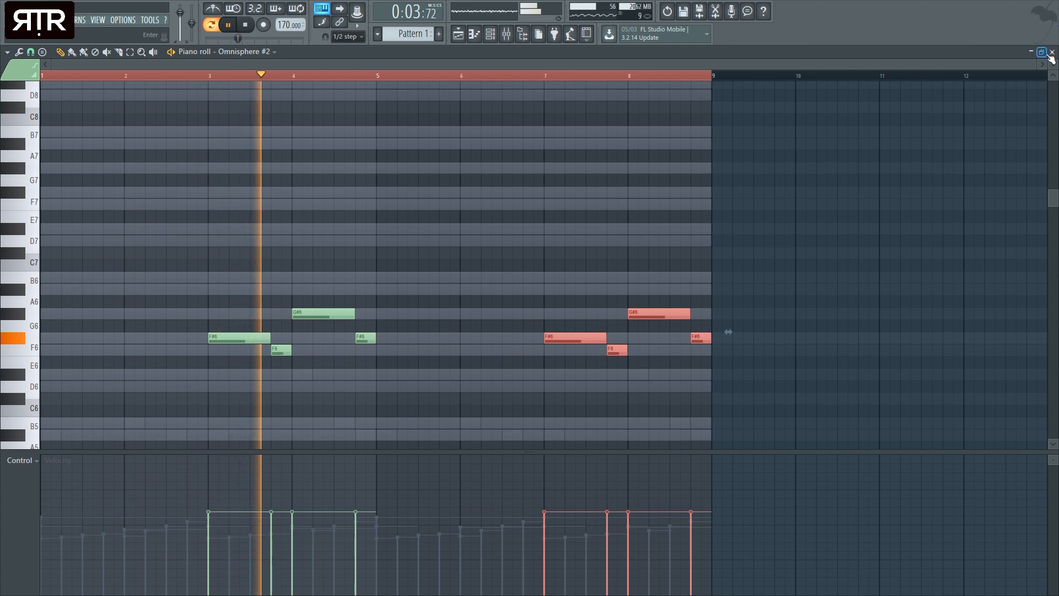
pyautogui.click(1041, 53)
pyautogui.click(525, 78)
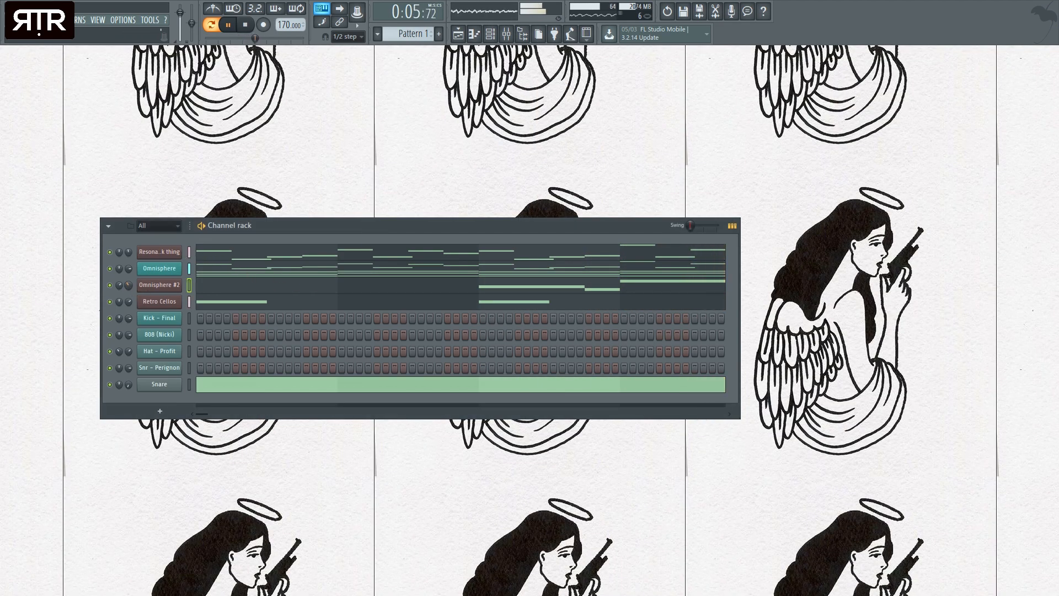
# - Clear the note selection in the Omnisphere #2 piano roll and mute the Retro Cellos channel
pyautogui.click(208, 286)
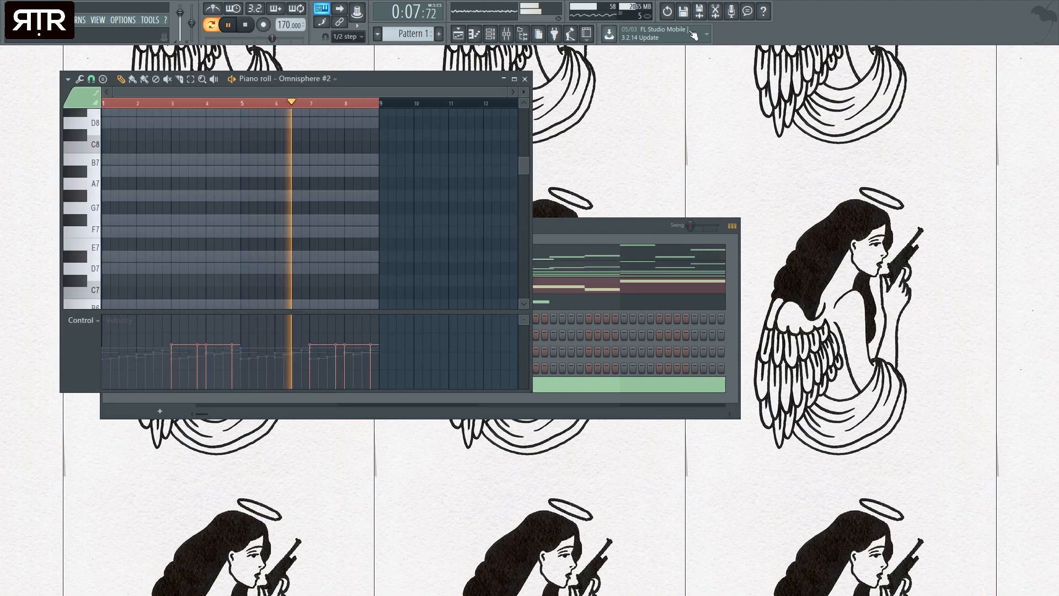
pyautogui.click(598, 222)
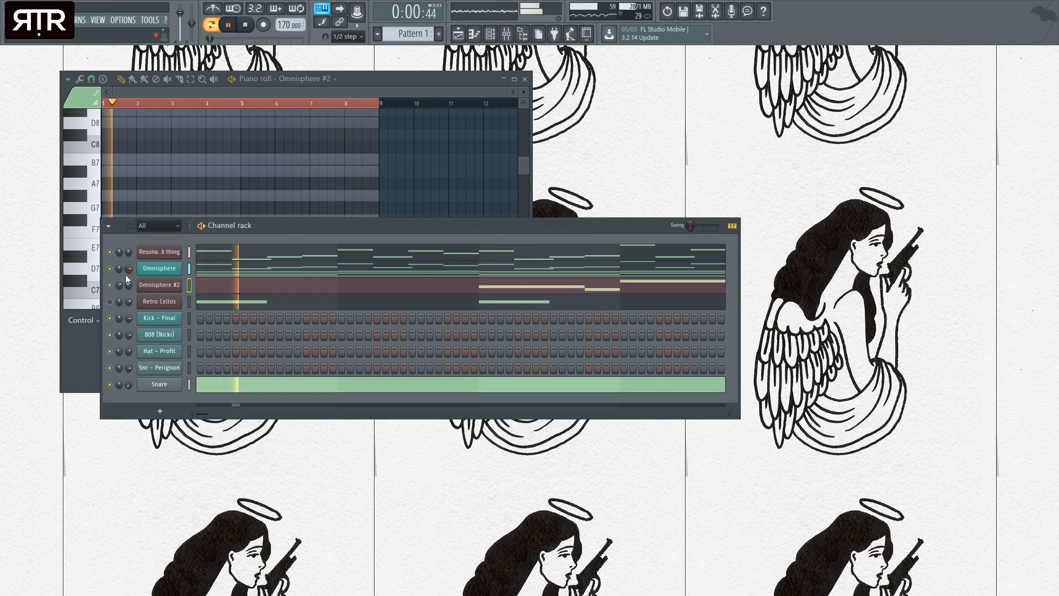
pyautogui.click(291, 291)
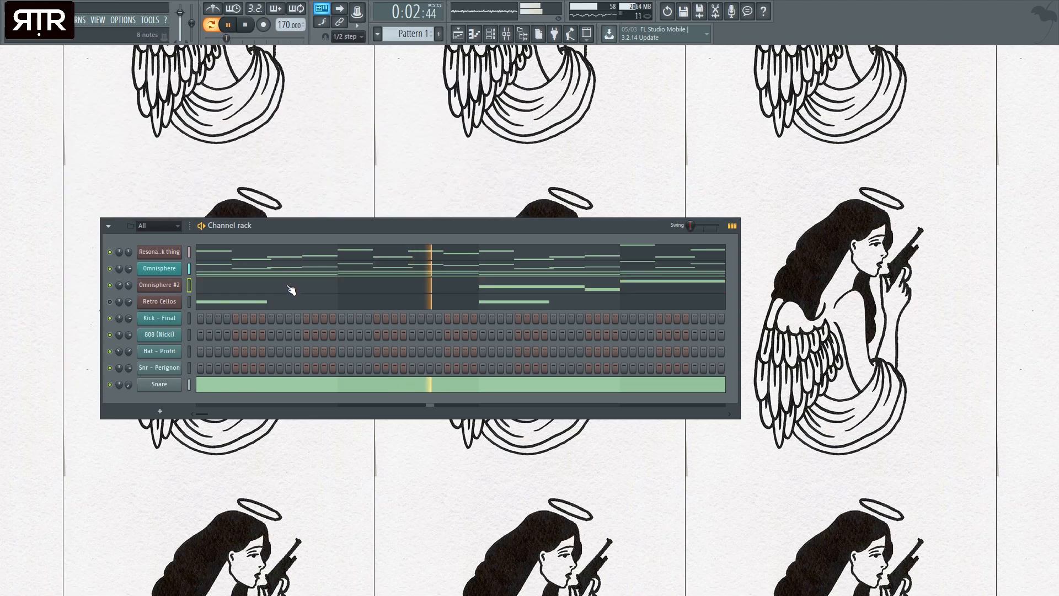
# - Transpose all the Omnisphere #2 notes down two octaves so both phrases start on F#4, and close the piano roll
pyautogui.click(292, 291)
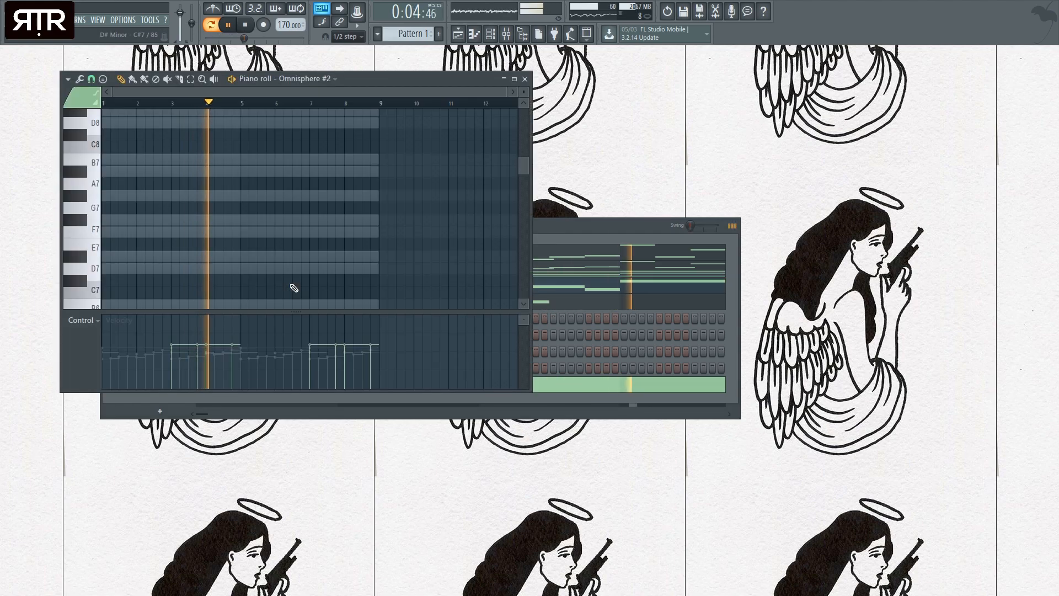
pyautogui.hotkey('ctrl', 'a')
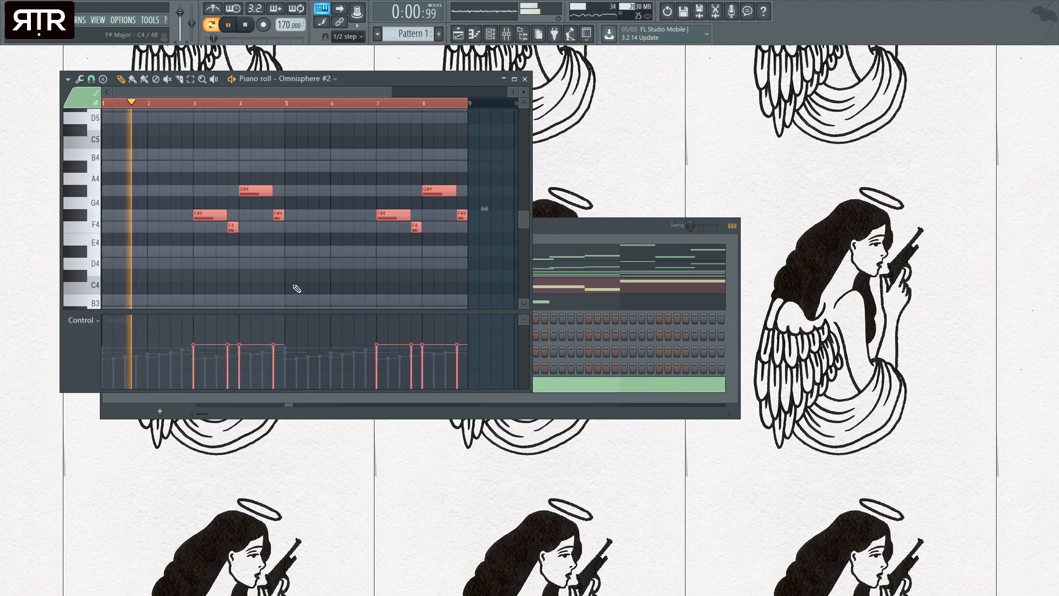
pyautogui.keyDown('ctrl'); pyautogui.click(421, 187); pyautogui.keyUp('ctrl')
pyautogui.click(525, 79)
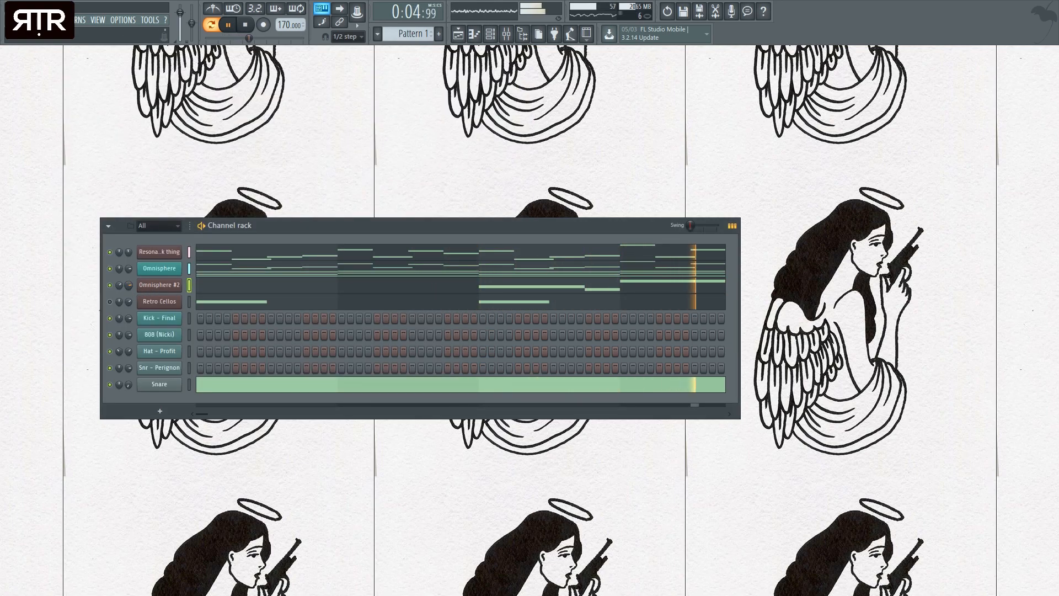
# - Remove the Omnisphere #2 phrase from bars 3 and 4, set the bar 7 phrase to start on F#5, and close the piano roll
pyautogui.press('space')
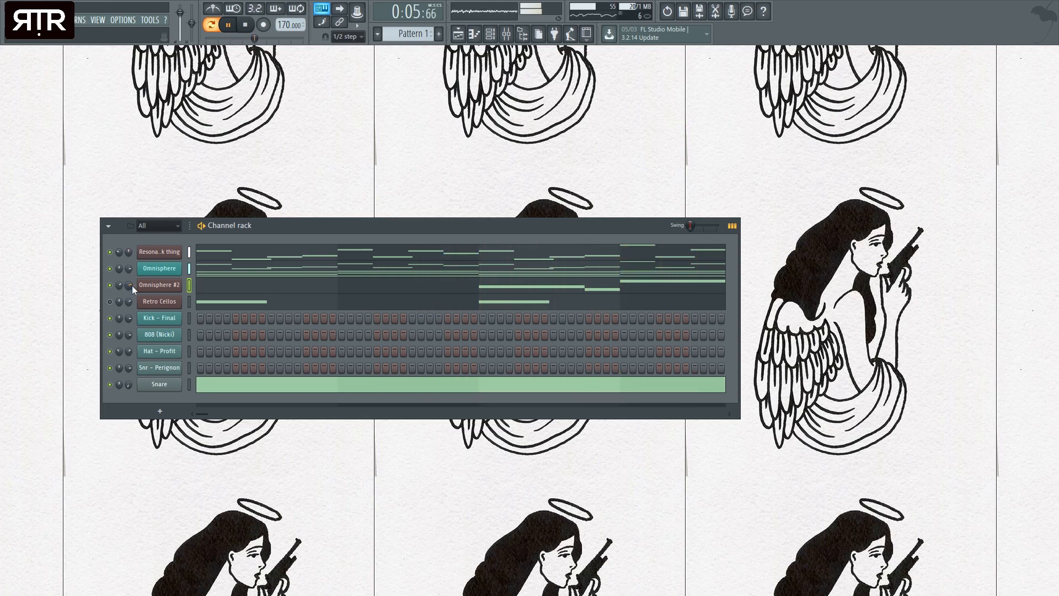
pyautogui.click(231, 287)
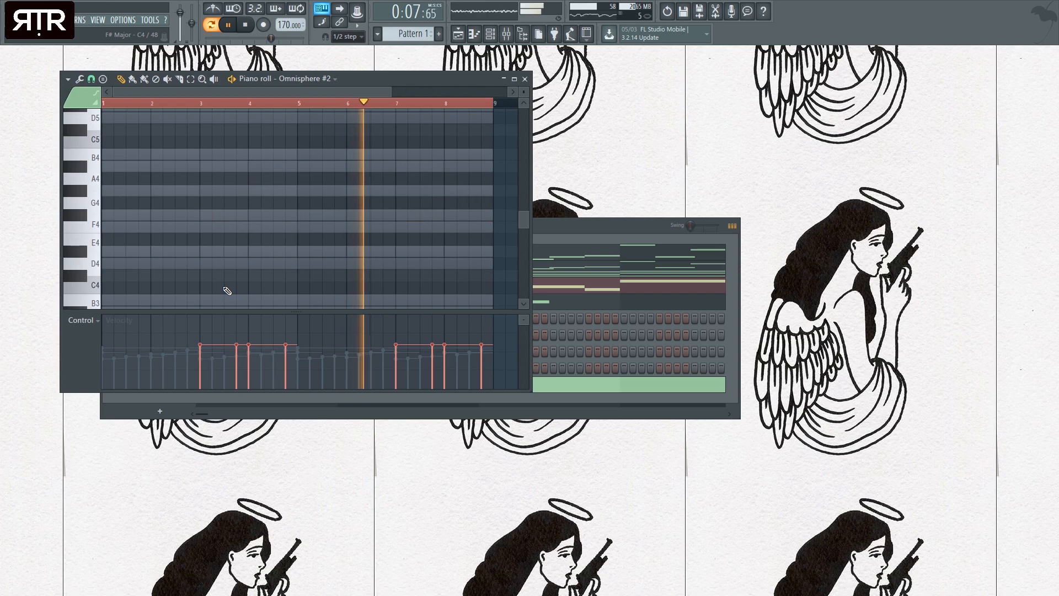
pyautogui.press('Escape')
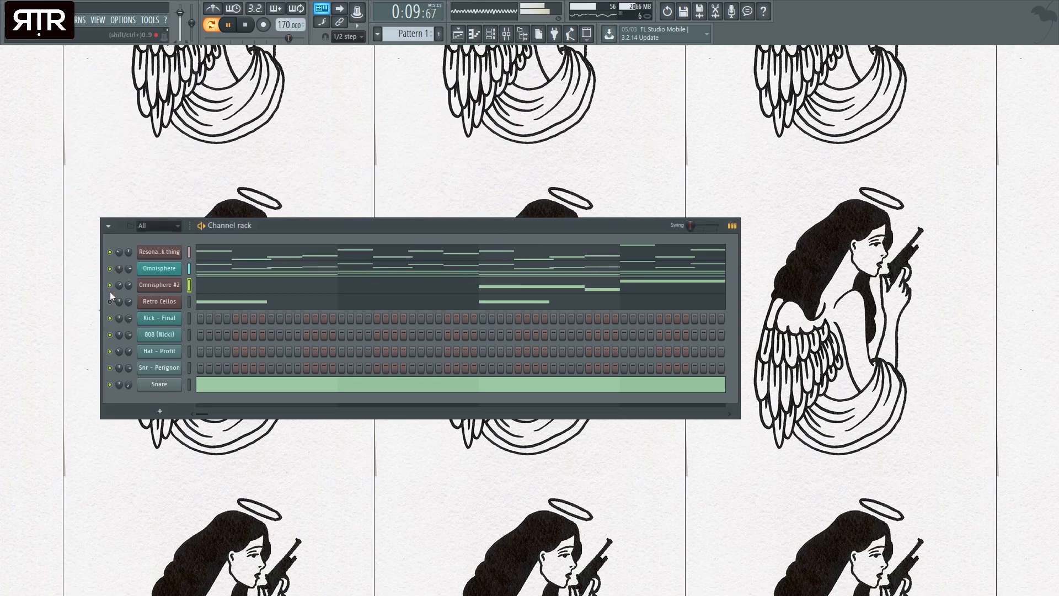
pyautogui.click(235, 286)
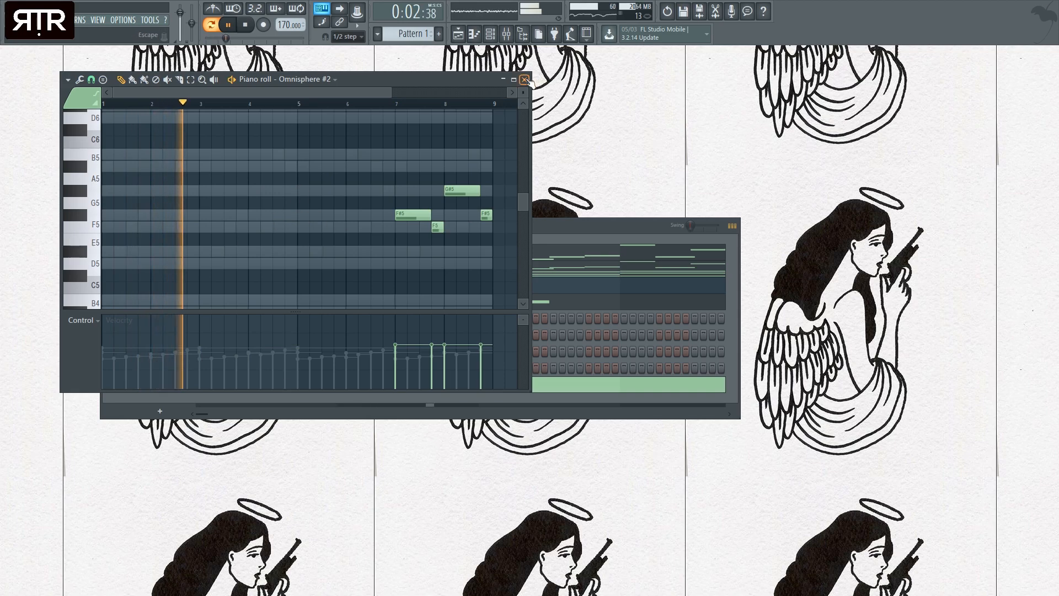
pyautogui.press('Escape')
# - Place a Kick - Final hit on the first step and expand the Drum Midis folder of the Rxllout - Shatter Drum Kit pack
pyautogui.click(200, 320)
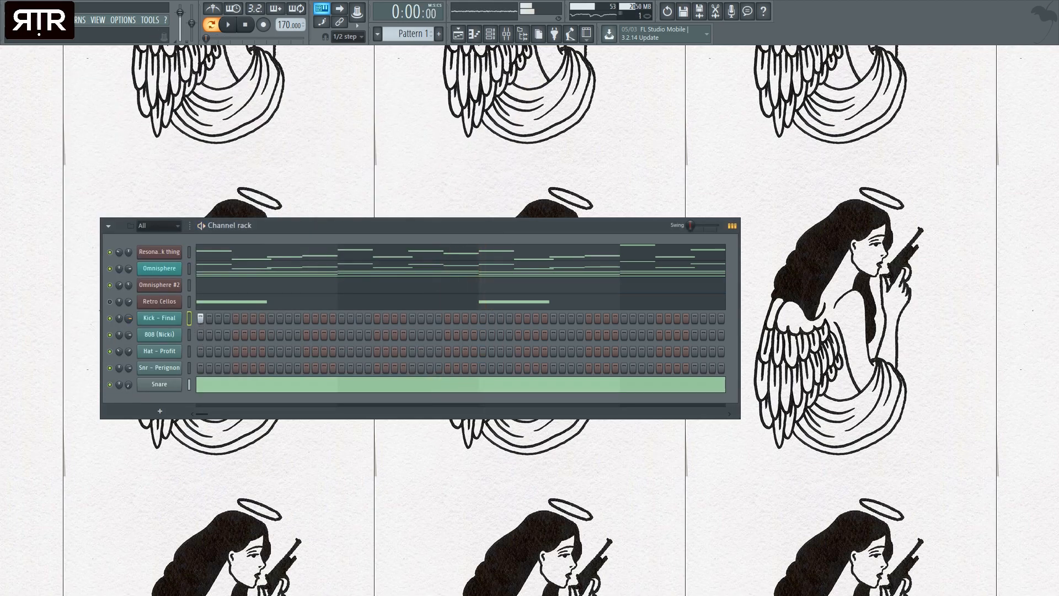
pyautogui.click(520, 35)
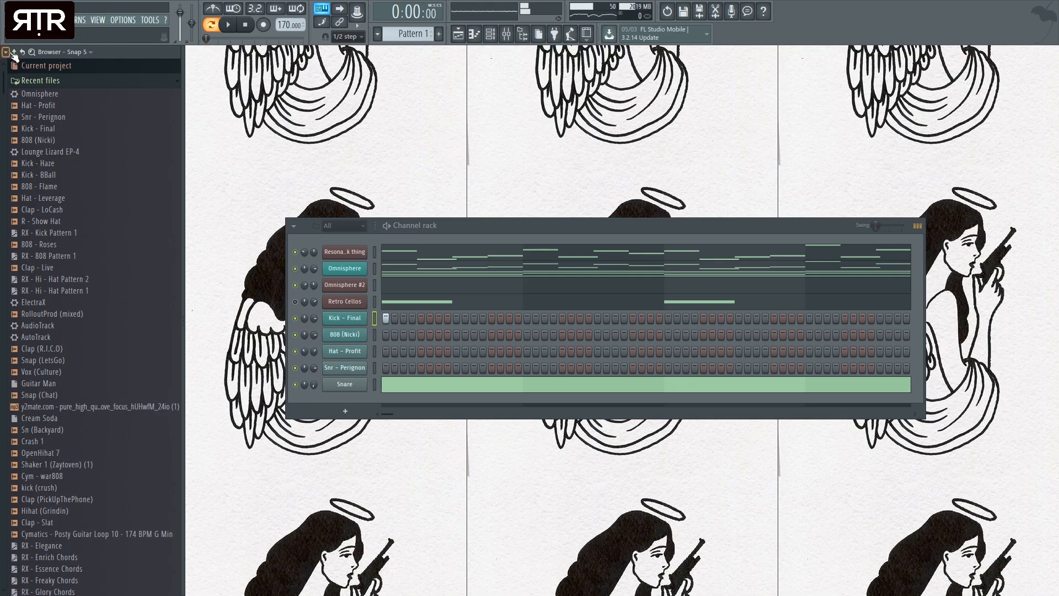
pyautogui.click(13, 53)
pyautogui.click(30, 255)
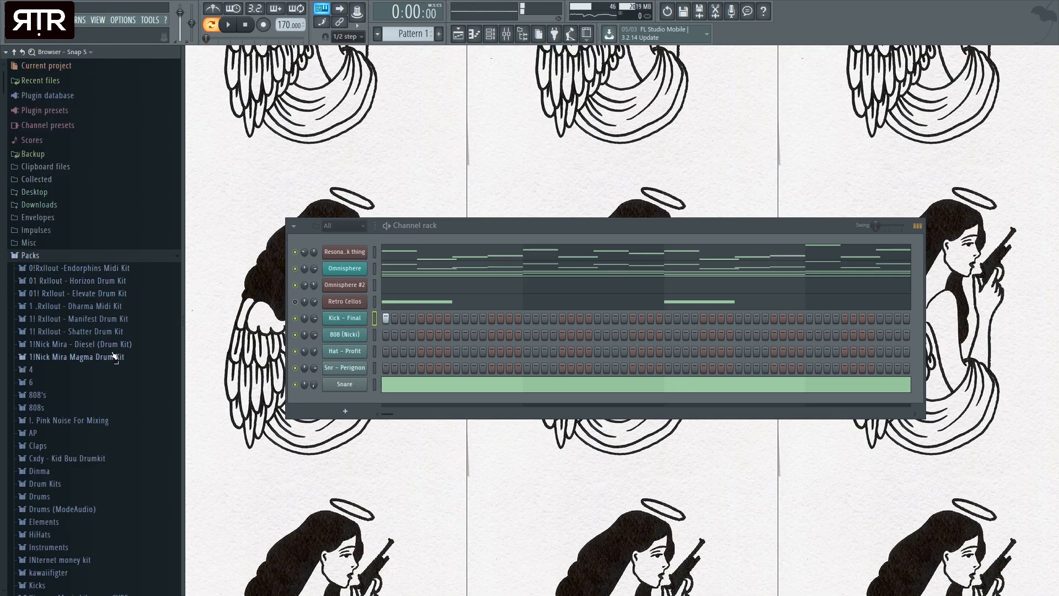
pyautogui.click(75, 331)
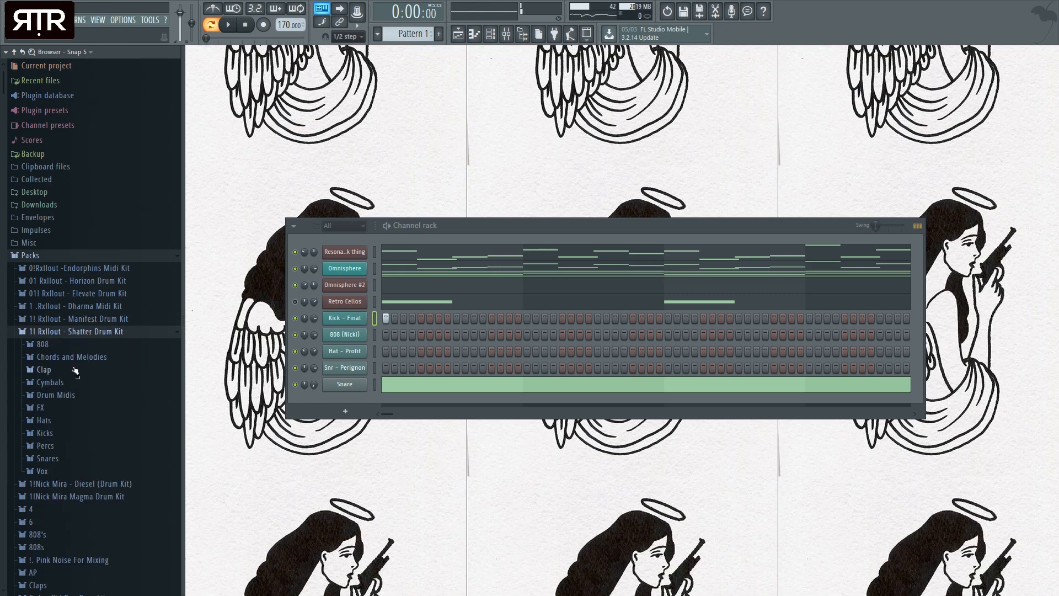
pyautogui.click(60, 394)
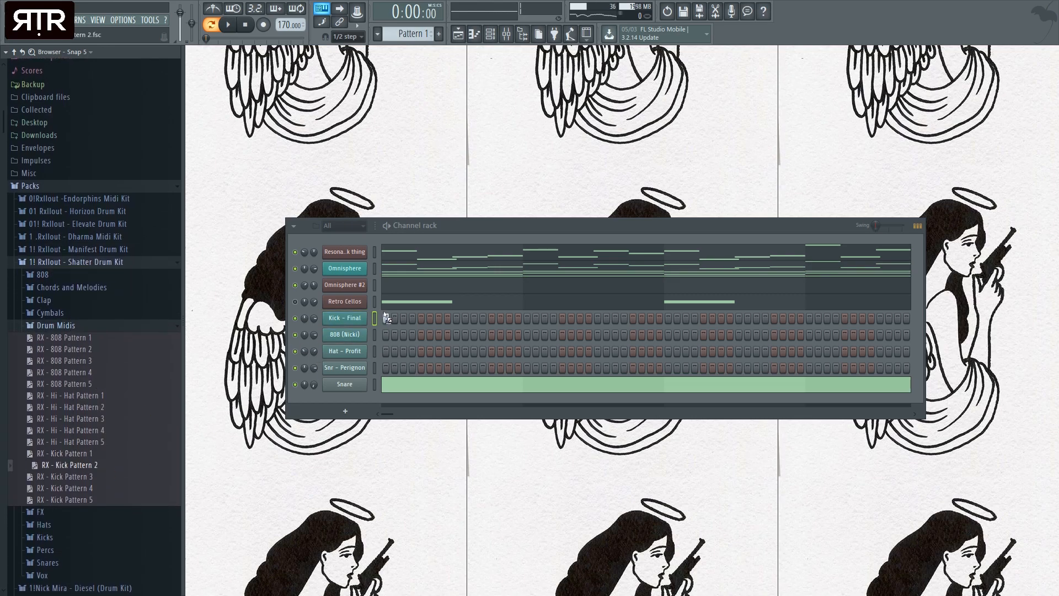
# - Try RX - Kick Pattern 2 on the Kick - Final channel and play the pattern
pyautogui.moveTo(386, 318); pyautogui.dragTo(386, 318)
pyautogui.press('space')
pyautogui.press('space')
# - Load RX - Kick Pattern 1 into the Kick - Final channel, play the pattern, and open the Kick - Final sampler settings
pyautogui.moveTo(67, 463); pyautogui.dragTo(374, 322)
pyautogui.press('space')
pyautogui.click(344, 320)
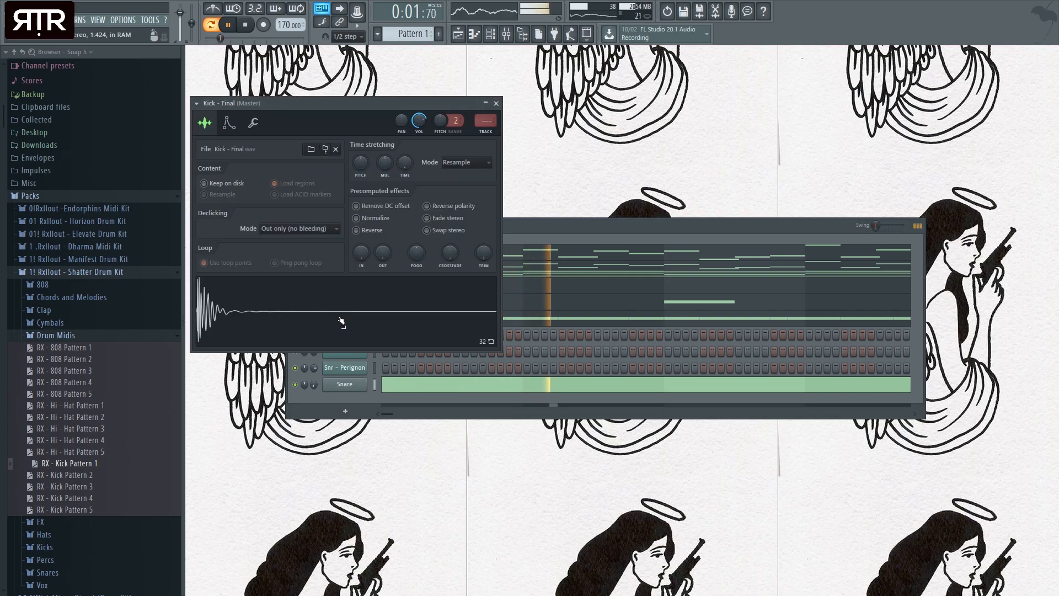
# - Try RX - 808 Pattern 2 on the 808 (Nicki) channel, play it, and close the piano roll
pyautogui.press('Escape')
pyautogui.press('space')
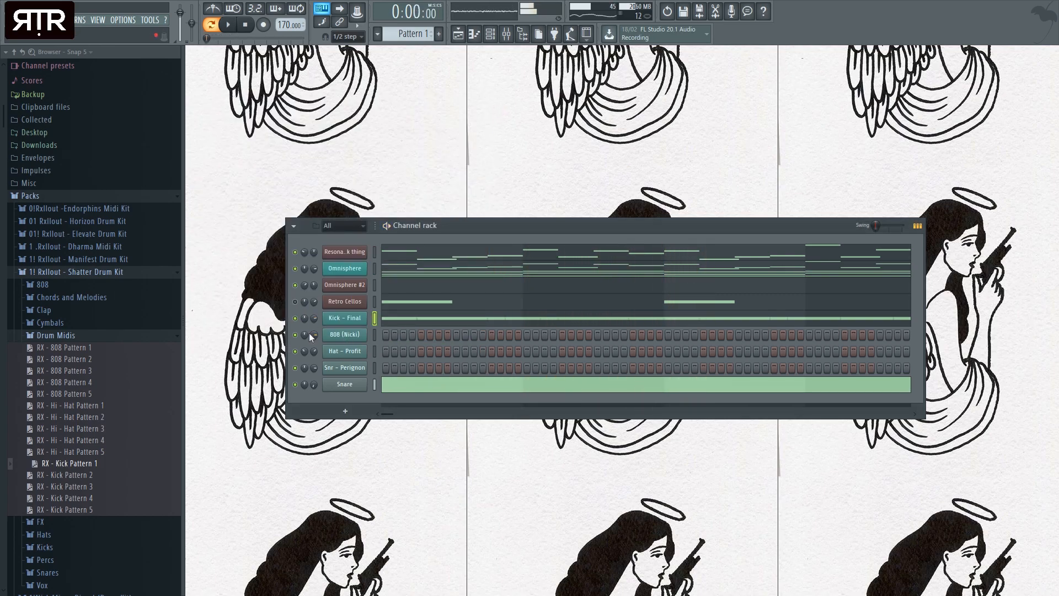
pyautogui.click(80, 359)
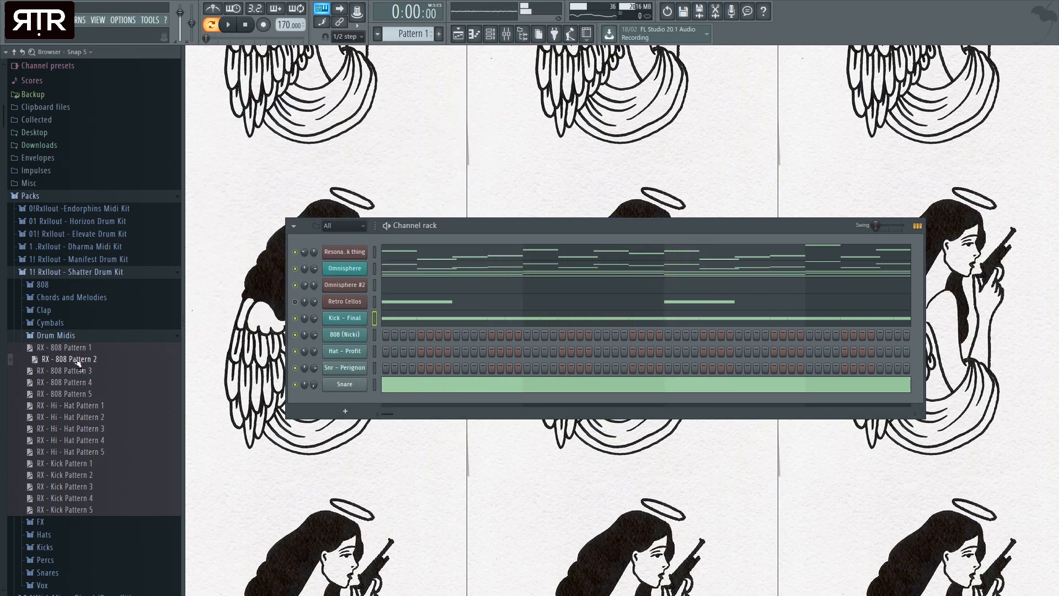
pyautogui.moveTo(373, 337); pyautogui.dragTo(374, 336)
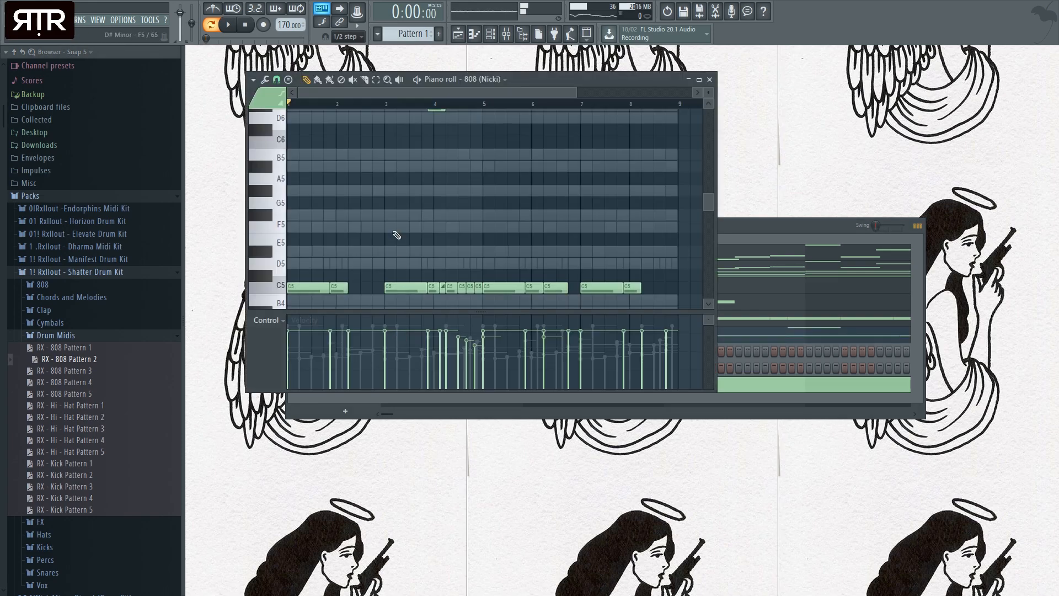
pyautogui.scroll(-3, 393, 246)
pyautogui.press('space')
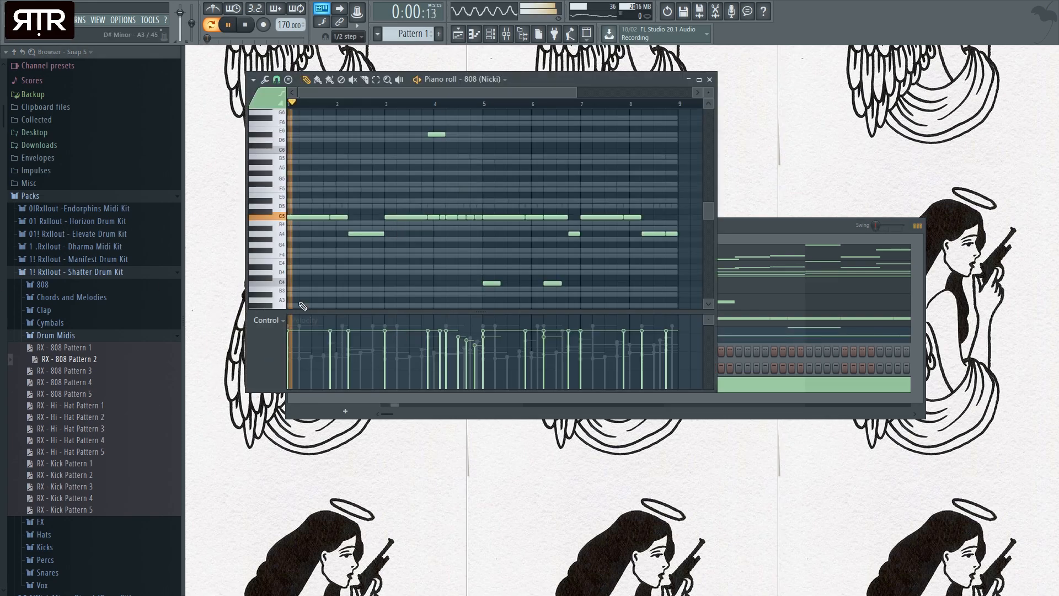
pyautogui.click(710, 79)
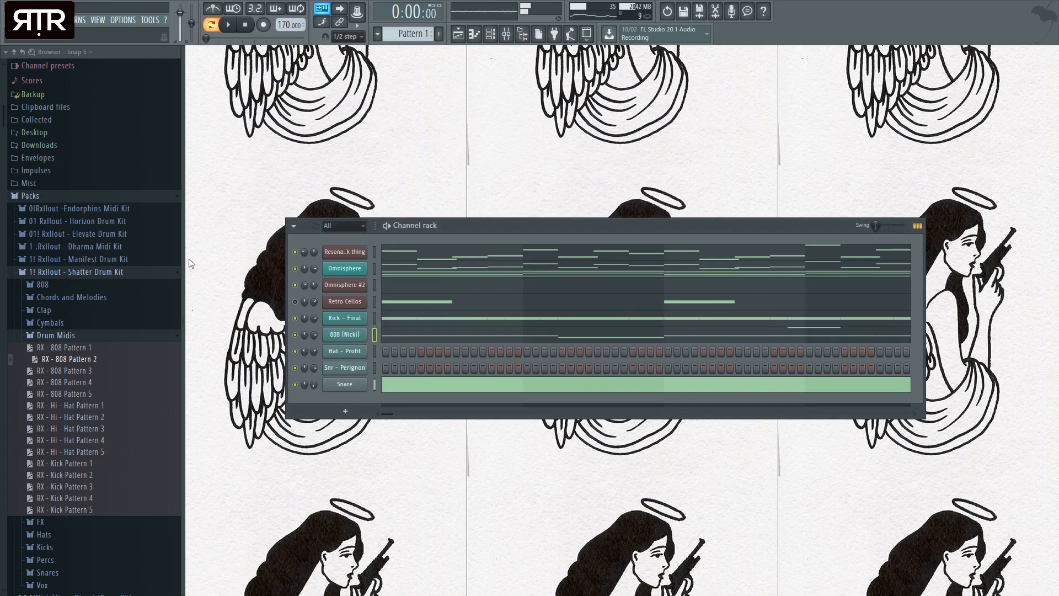
# - Load RX - 808 Pattern 1 into the 808 (Nicki) channel and play its notes from the piano roll
pyautogui.moveTo(81, 345); pyautogui.dragTo(323, 370)
pyautogui.moveTo(352, 337); pyautogui.dragTo(352, 337)
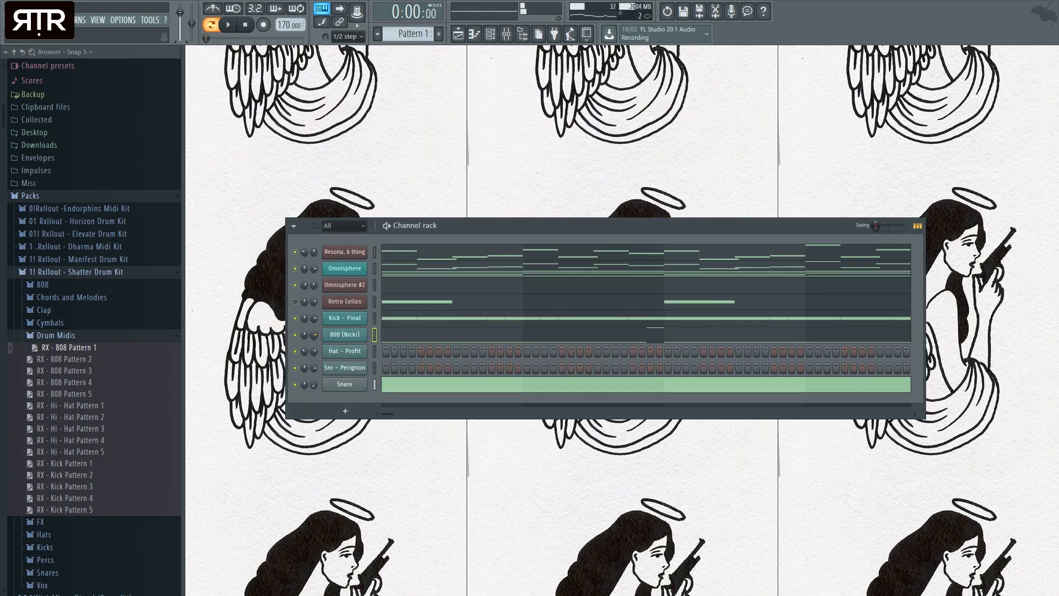
pyautogui.click(456, 339)
pyautogui.press('space')
pyautogui.press('space')
pyautogui.moveTo(656, 337); pyautogui.dragTo(209, 331)
pyautogui.press('space')
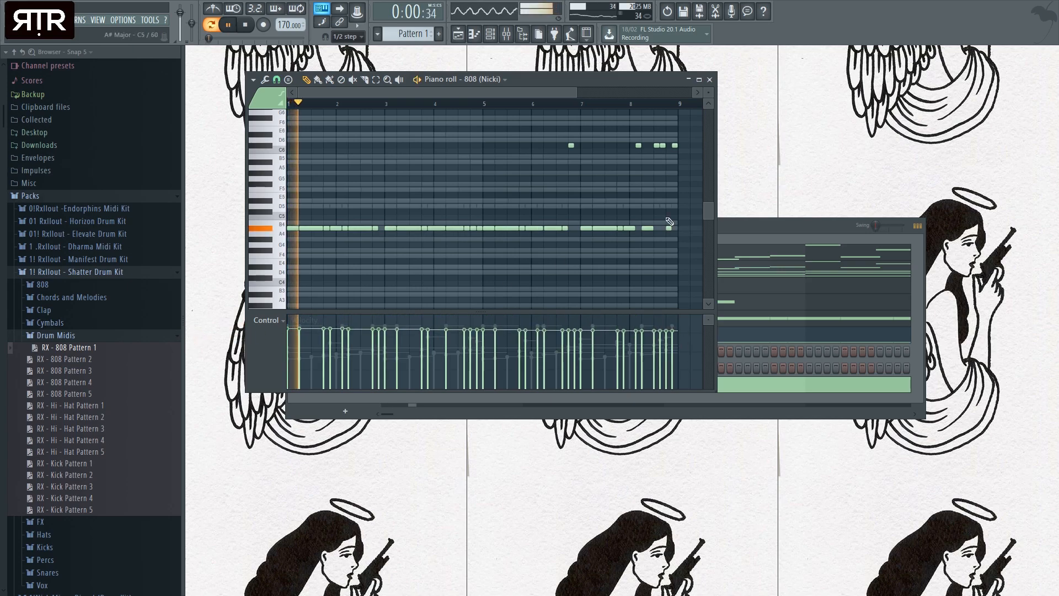
pyautogui.press('Escape')
pyautogui.press('space')
# - Examine the 808 (Nicki) sample waveform and the volume envelopes of the 808 (Nicki) and Kick - Final channels
pyautogui.click(356, 332)
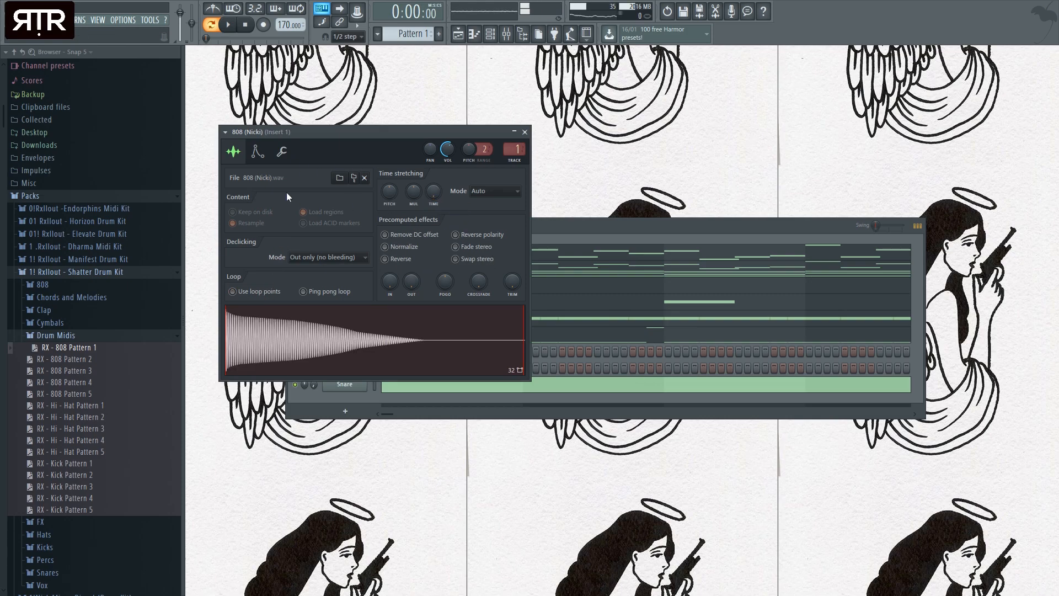
pyautogui.click(257, 151)
pyautogui.click(233, 154)
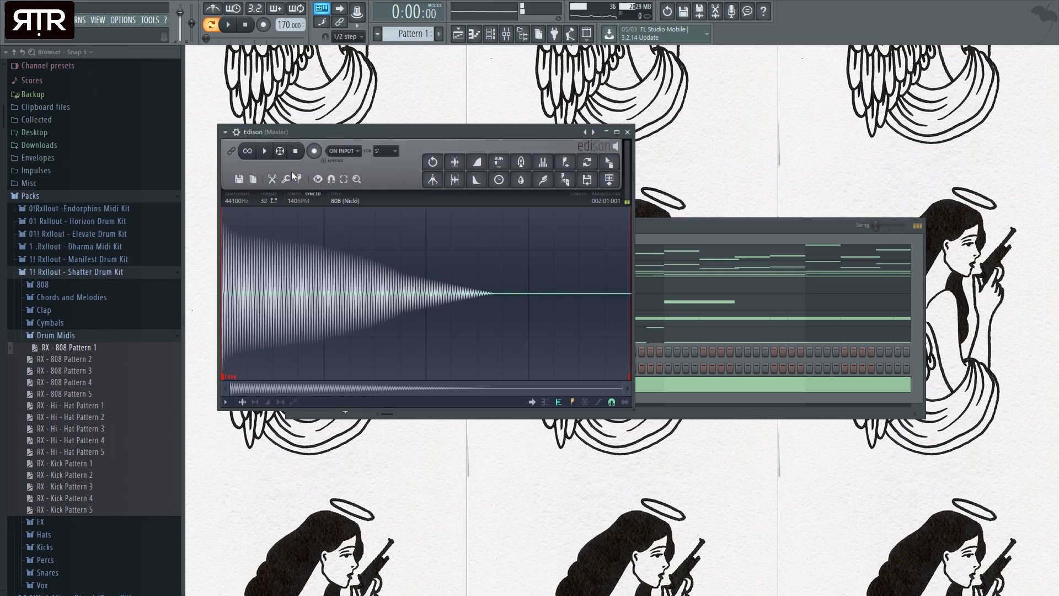
pyautogui.click(627, 132)
pyautogui.click(257, 152)
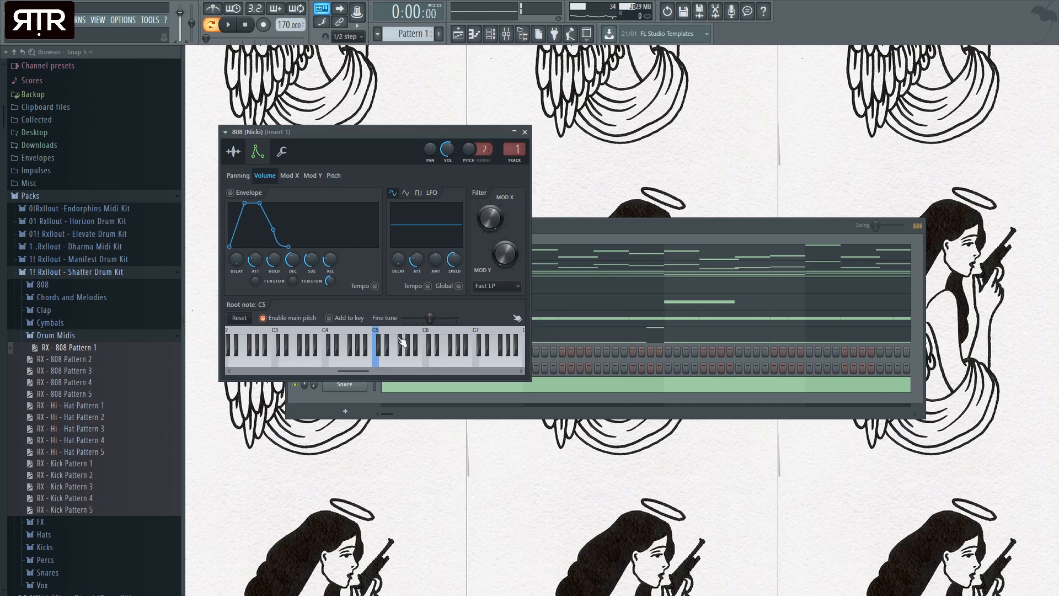
pyautogui.press('space')
pyautogui.click(524, 133)
pyautogui.press('space')
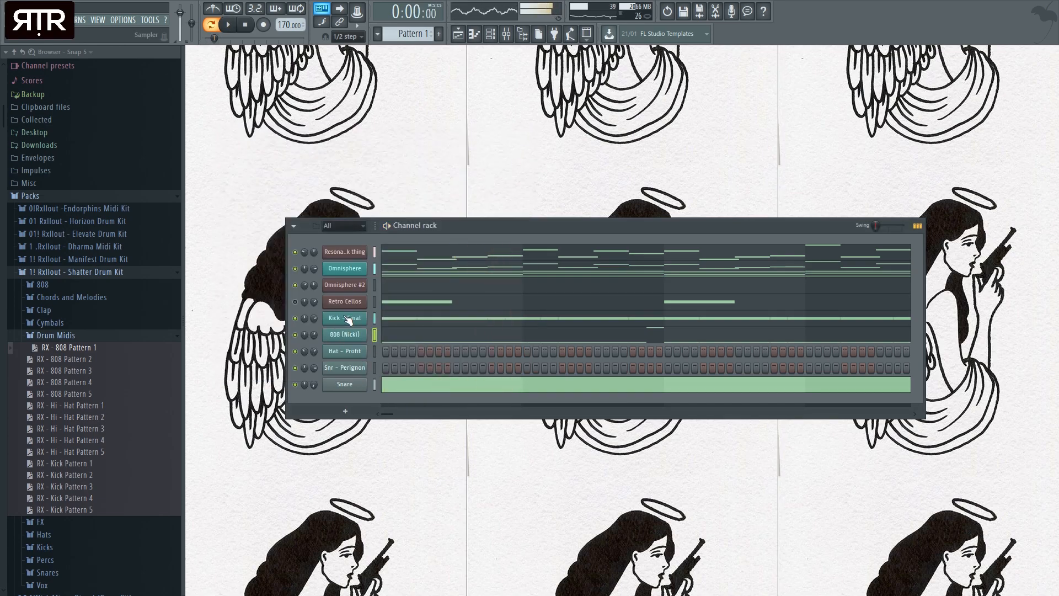
pyautogui.click(350, 318)
pyautogui.click(229, 123)
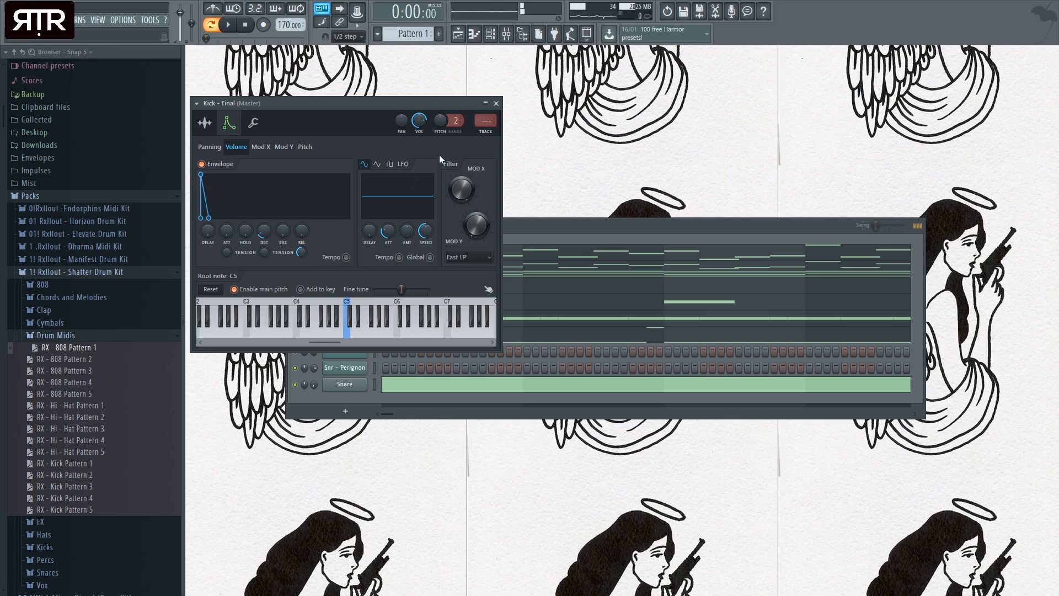
pyautogui.click(496, 104)
# - Set the 808 (Nicki) root note to F#5, enable its volume envelope with a raised hold, and play only the kick and 808
pyautogui.click(356, 327)
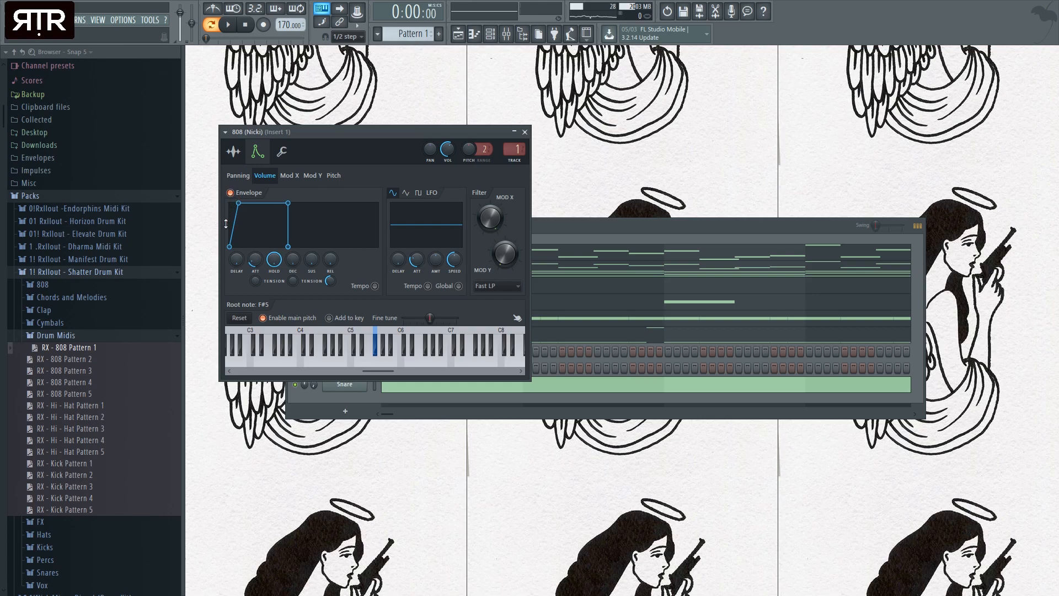
pyautogui.click(525, 132)
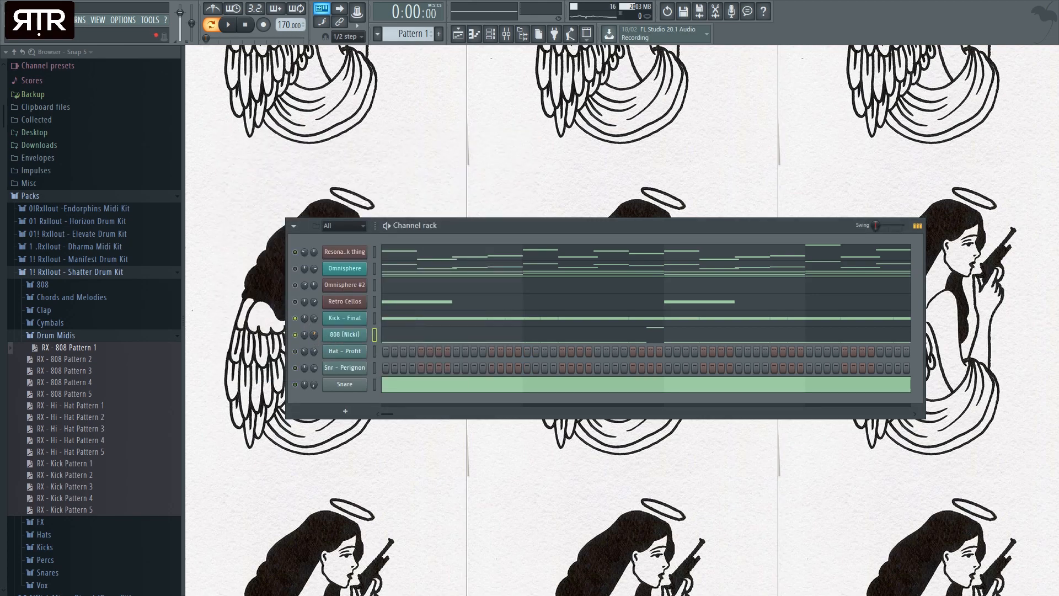
pyautogui.press('space')
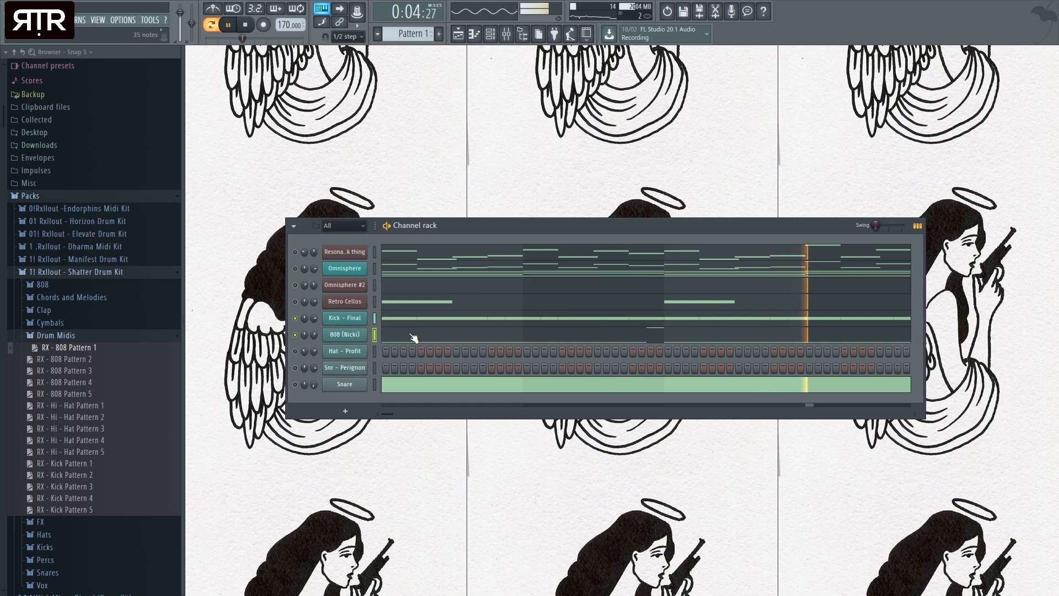
pyautogui.press('space')
# - Load RX - Hi - Hat Pattern 2 into the Hat - Profit channel and transpose its notes down until the main line sits on D#4
pyautogui.moveTo(90, 403); pyautogui.dragTo(360, 372)
pyautogui.moveTo(86, 419); pyautogui.dragTo(351, 356)
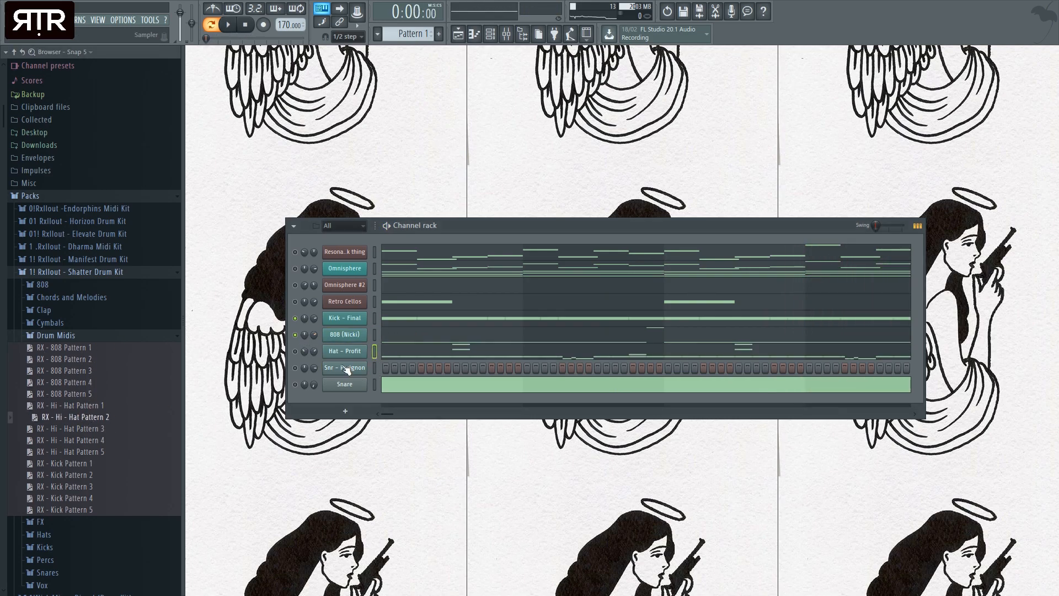
pyautogui.click(399, 352)
pyautogui.hotkey('shift', 'Down')
pyautogui.hotkey('shift', 'Down')
pyautogui.hotkey('shift', 'Down')
pyautogui.hotkey('shift', 'Down')
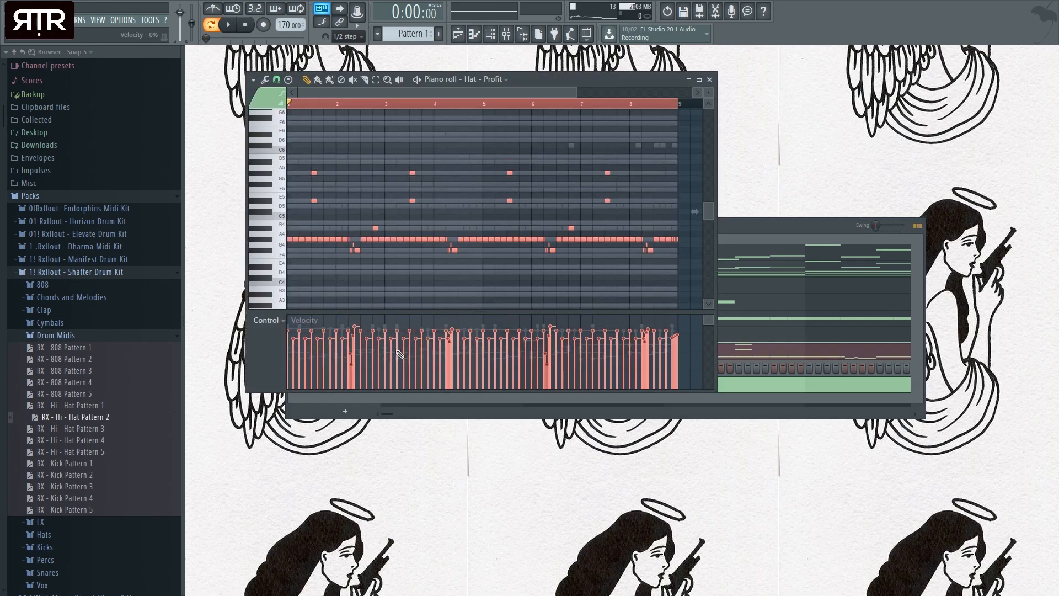
pyautogui.hotkey('shift', 'Down')
pyautogui.hotkey('shift', 'Down')
pyautogui.hotkey('shift', 'Down')
pyautogui.hotkey('shift', 'Down')
pyautogui.hotkey('shift', 'Down')
pyautogui.press('space')
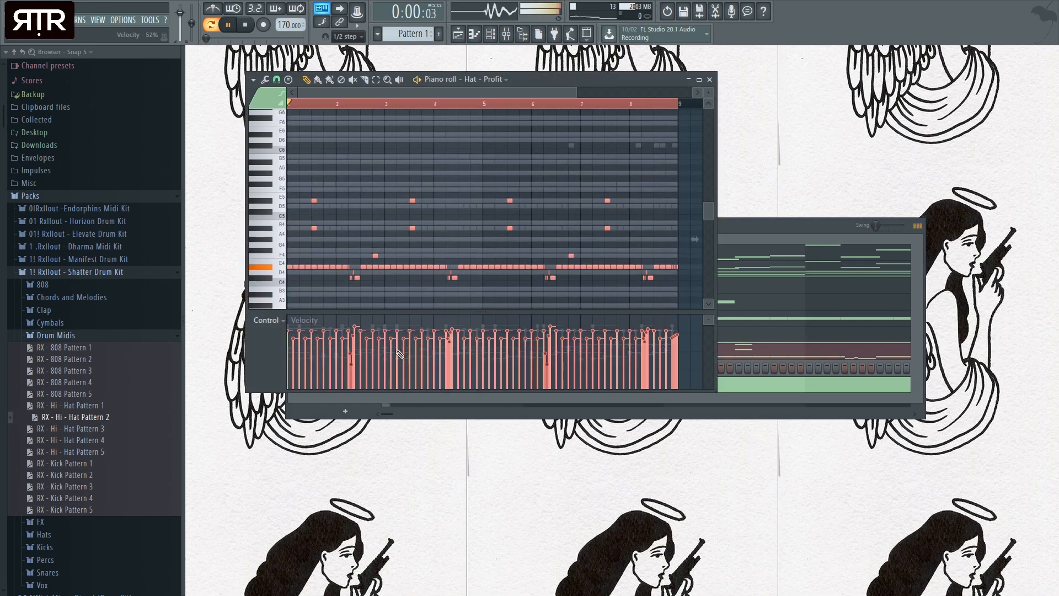
# - Raise all Hat - Profit notes one octave and play the hat together with the kick and 808
pyautogui.press('space')
pyautogui.hotkey('ctrl', 'Up')
pyautogui.press('space')
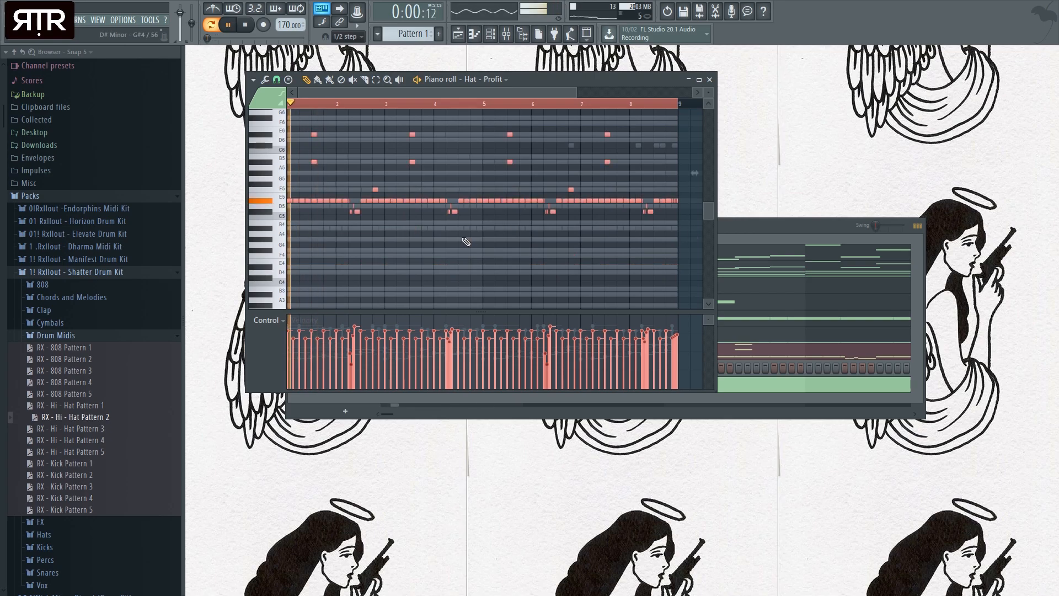
pyautogui.press('space')
pyautogui.click(710, 79)
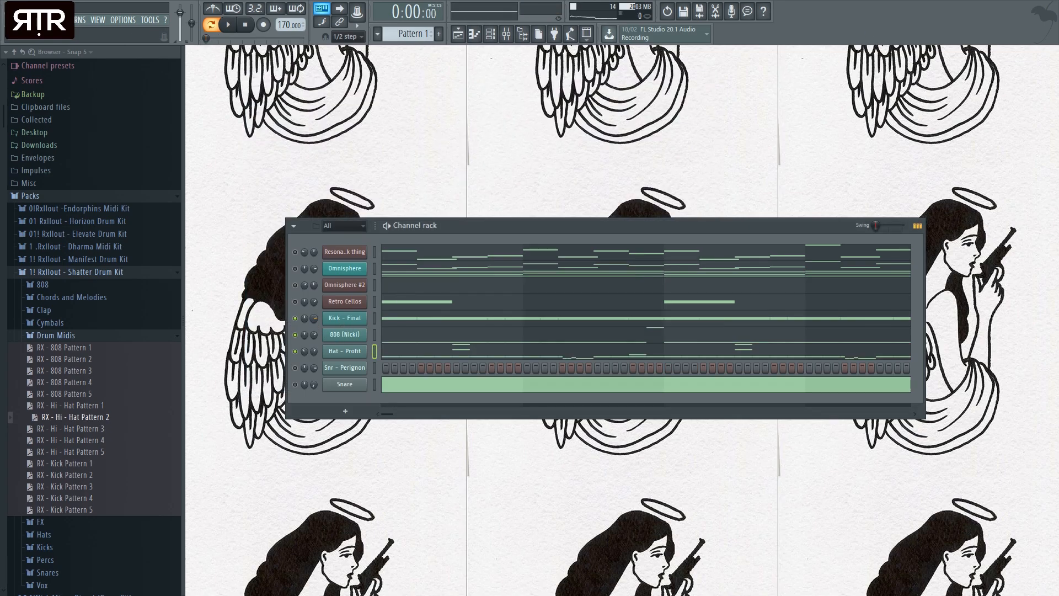
pyautogui.press('space')
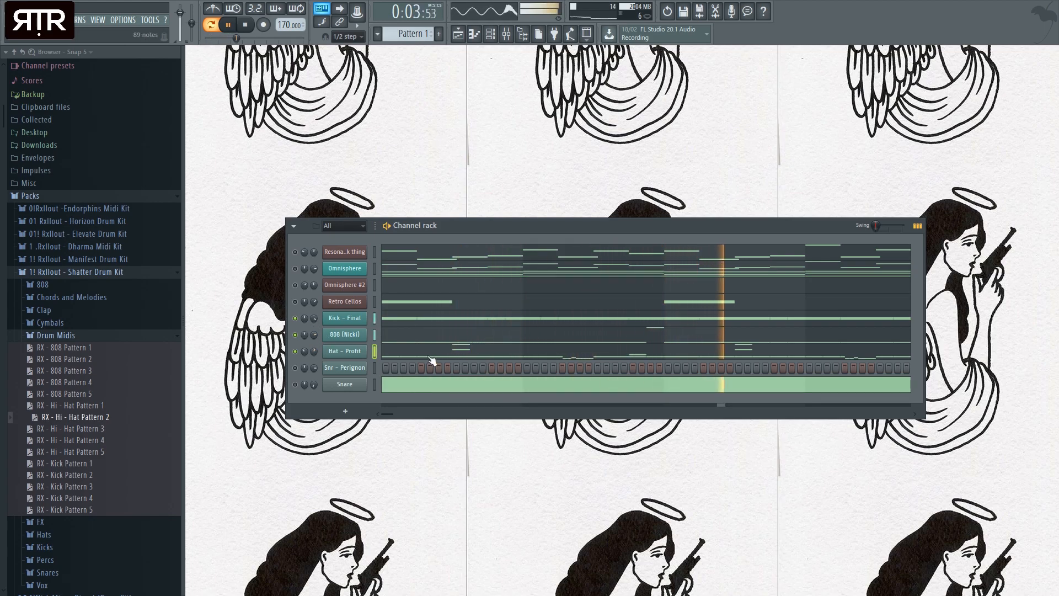
pyautogui.press('space')
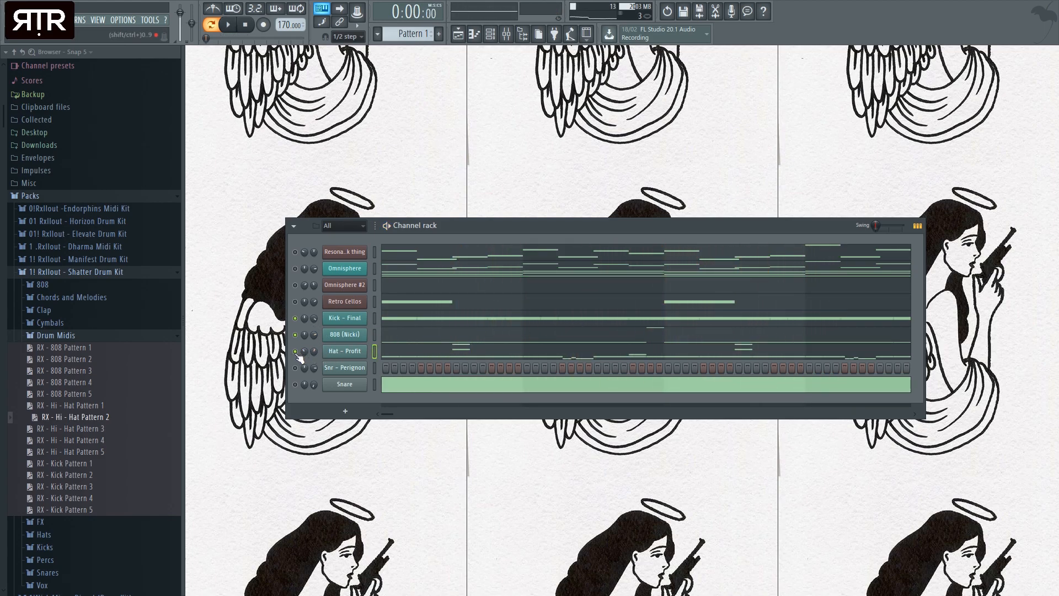
# - Check the Hat - Profit volume envelope, and place Snr - Perignon hits on steps 9, 25, 41 and 57
pyautogui.click(321, 351)
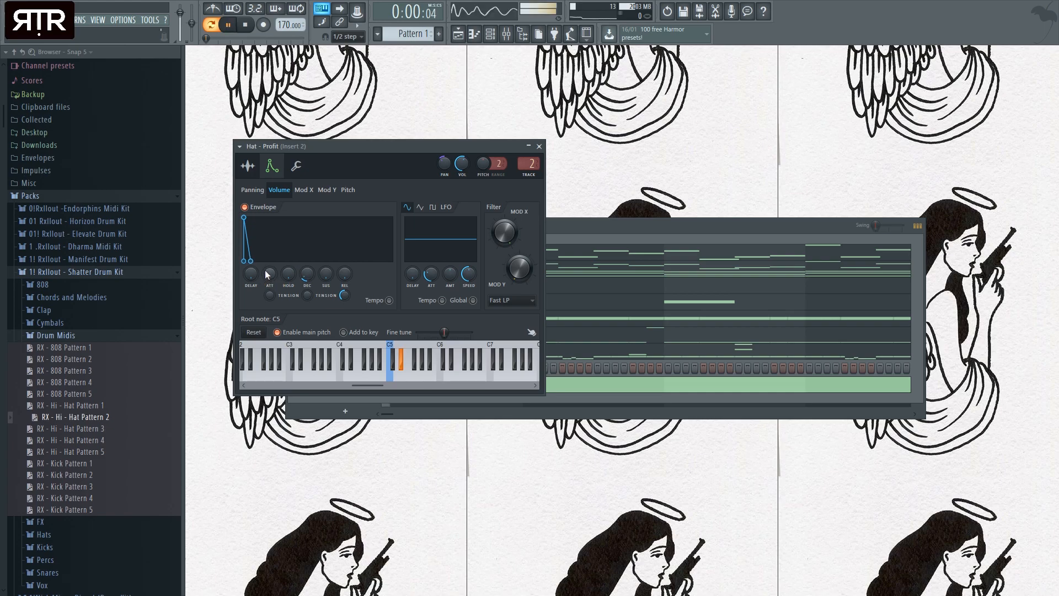
pyautogui.click(540, 146)
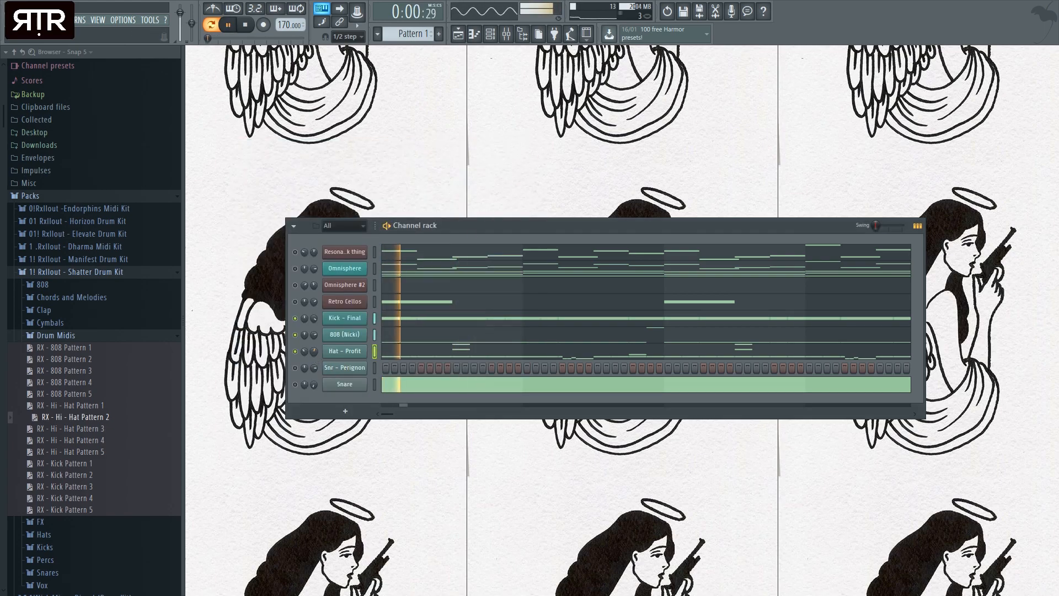
pyautogui.click(457, 367)
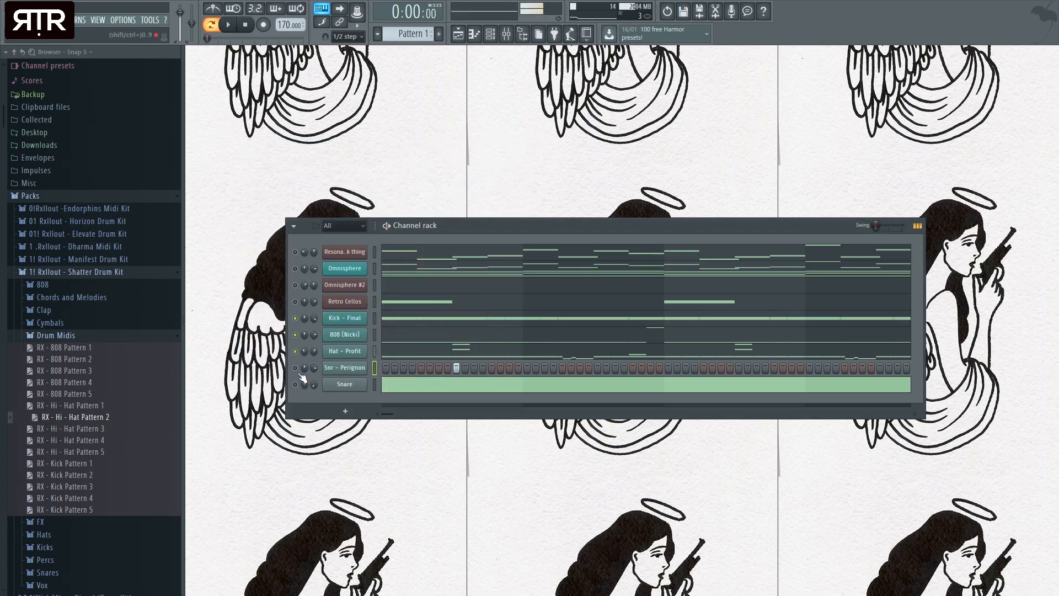
pyautogui.click(597, 367)
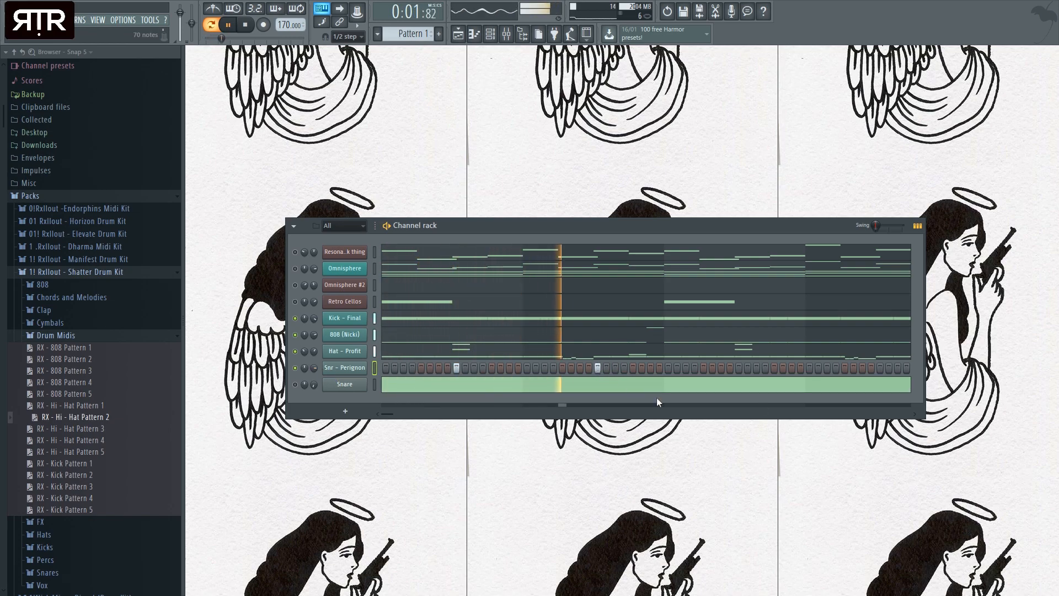
pyautogui.click(738, 368)
pyautogui.click(880, 367)
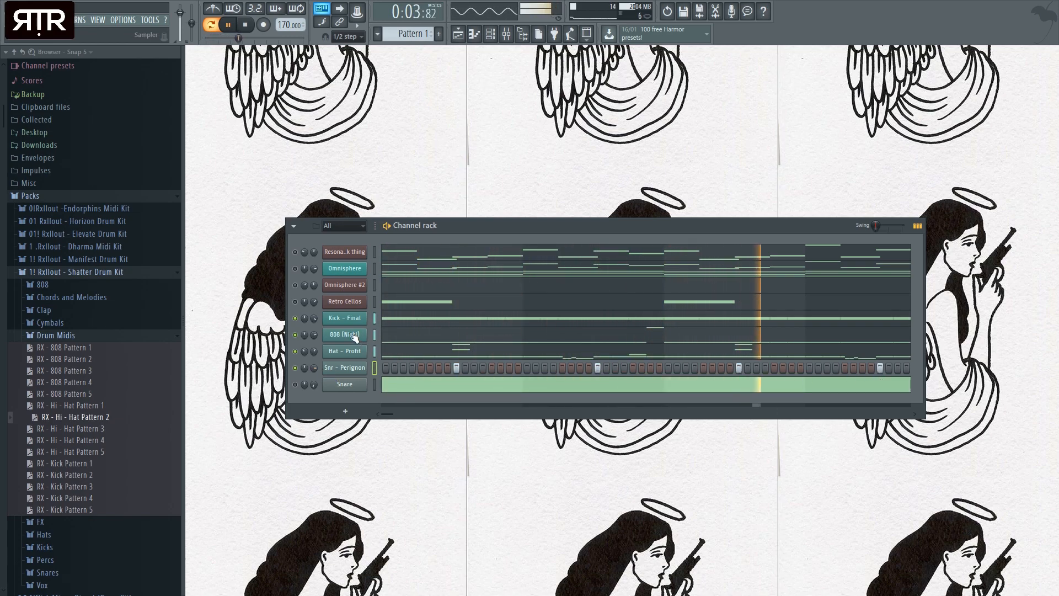
# - Lower the low-pass cutoff in the Snr - Perignon track's Fruity parametric EQ 2, raise the track's volume, and close the mixer
pyautogui.click(334, 369)
pyautogui.press('space')
pyautogui.press('F9')
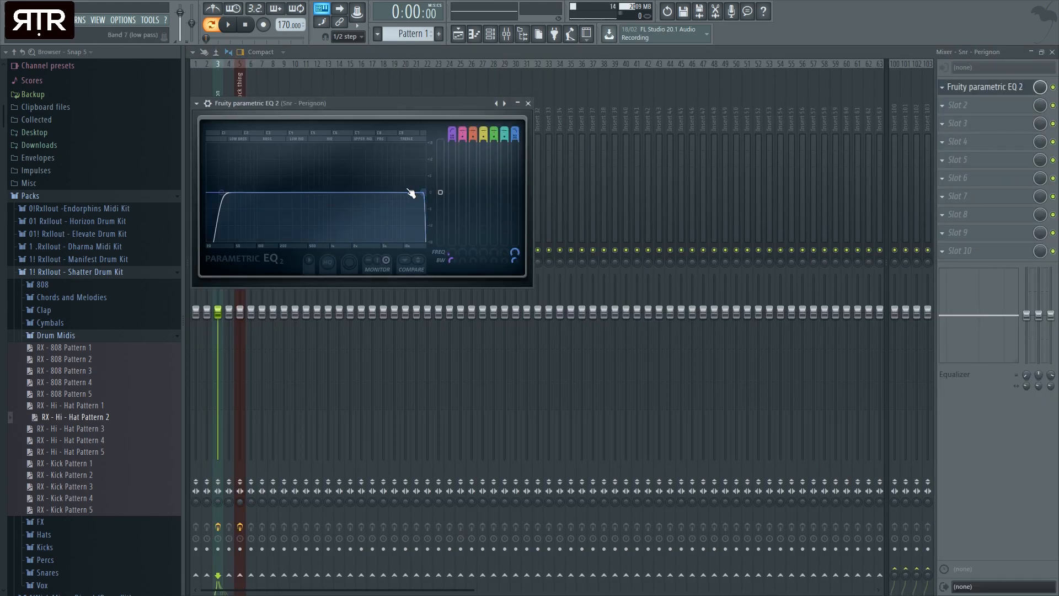
pyautogui.moveTo(412, 192); pyautogui.dragTo(370, 200)
pyautogui.press('space')
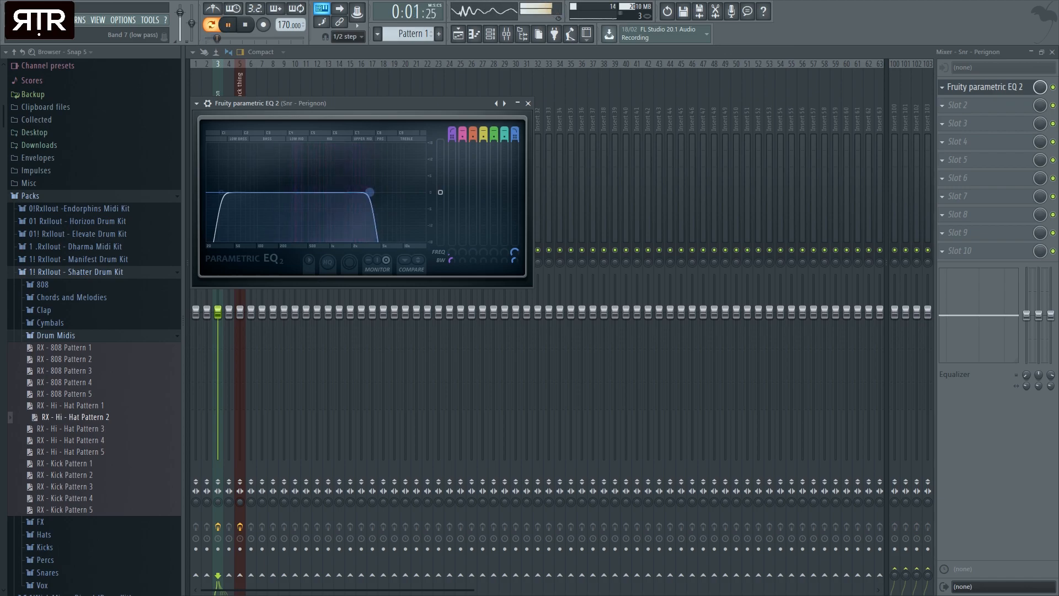
pyautogui.press('space')
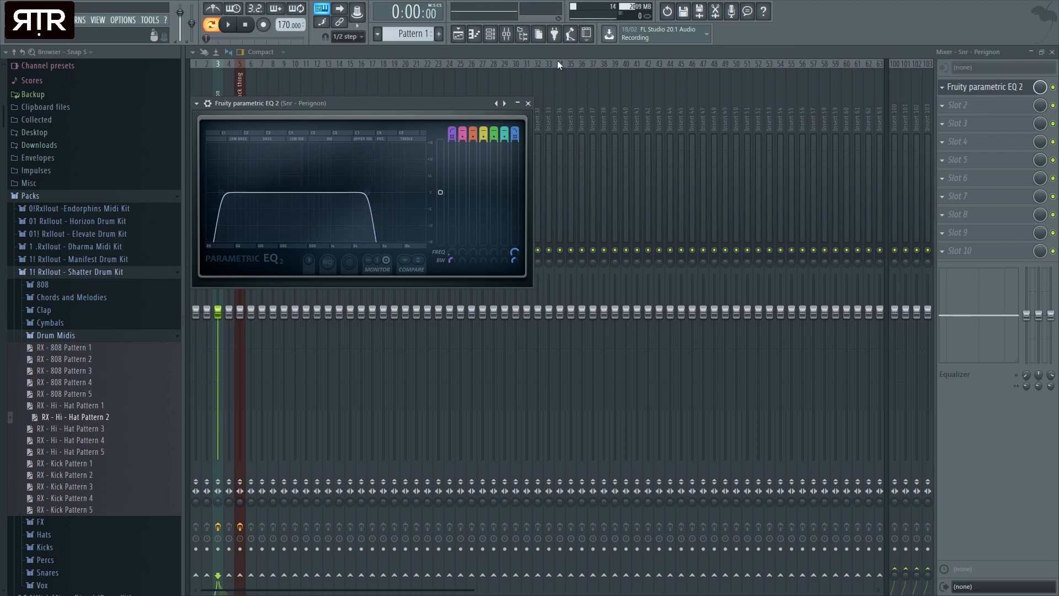
pyautogui.click(528, 103)
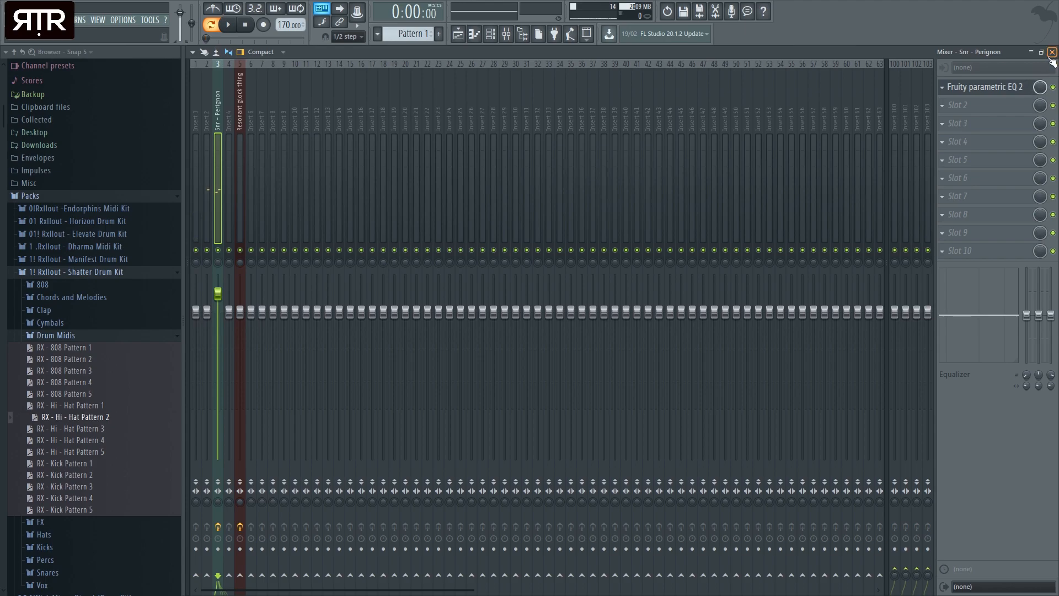
pyautogui.click(1052, 52)
# - Unmute all channels except Retro Cellos, play the full pattern, and open the 808 (Nicki) piano roll
pyautogui.click(553, 160)
pyautogui.click(528, 103)
pyautogui.moveTo(499, 218); pyautogui.dragTo(511, 152)
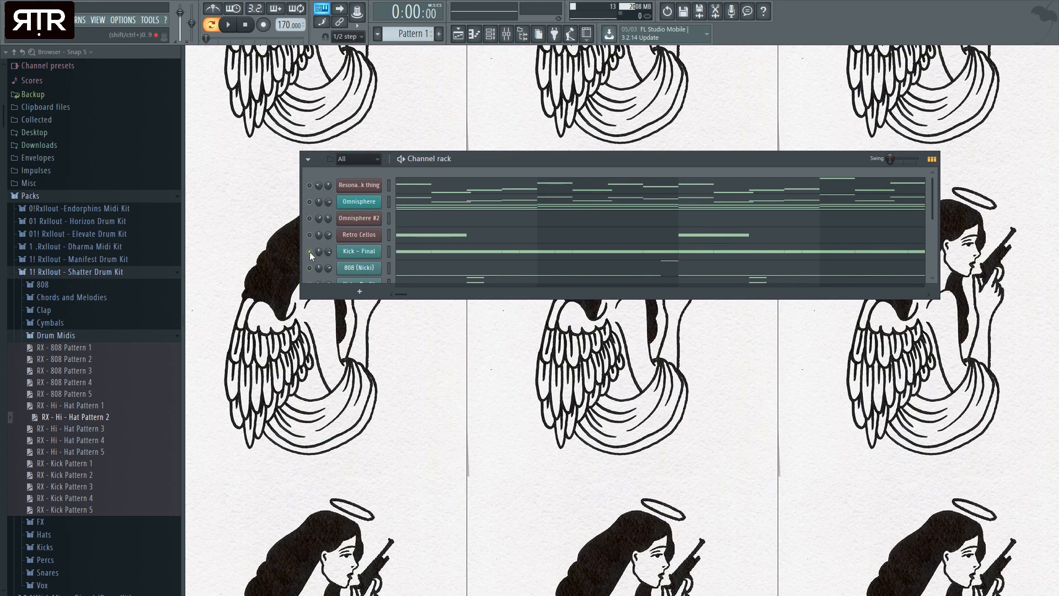
pyautogui.press('space')
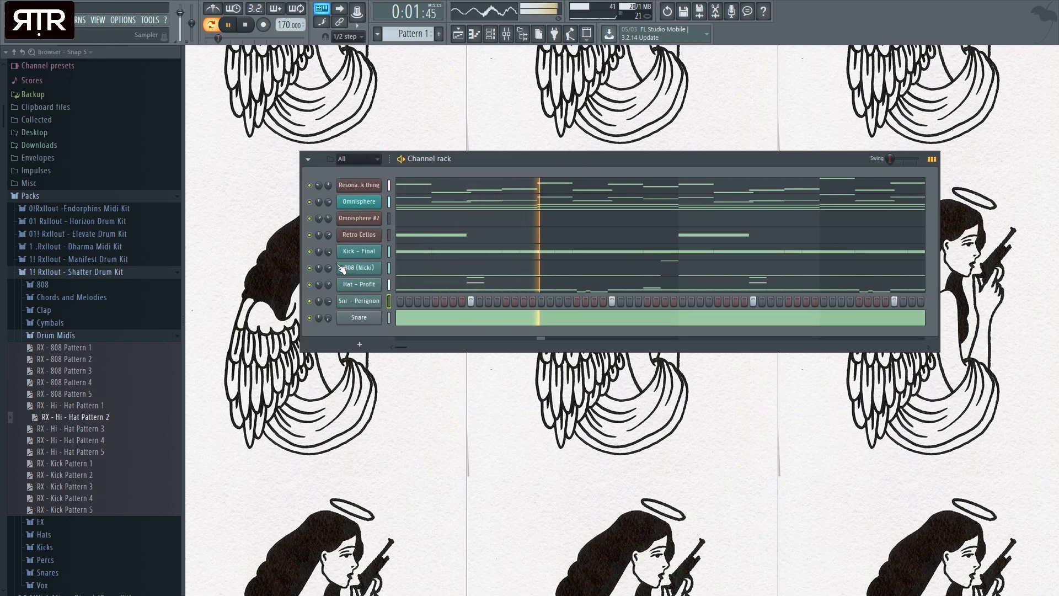
pyautogui.press('space')
pyautogui.press('space')
pyautogui.moveTo(401, 156); pyautogui.dragTo(353, 242)
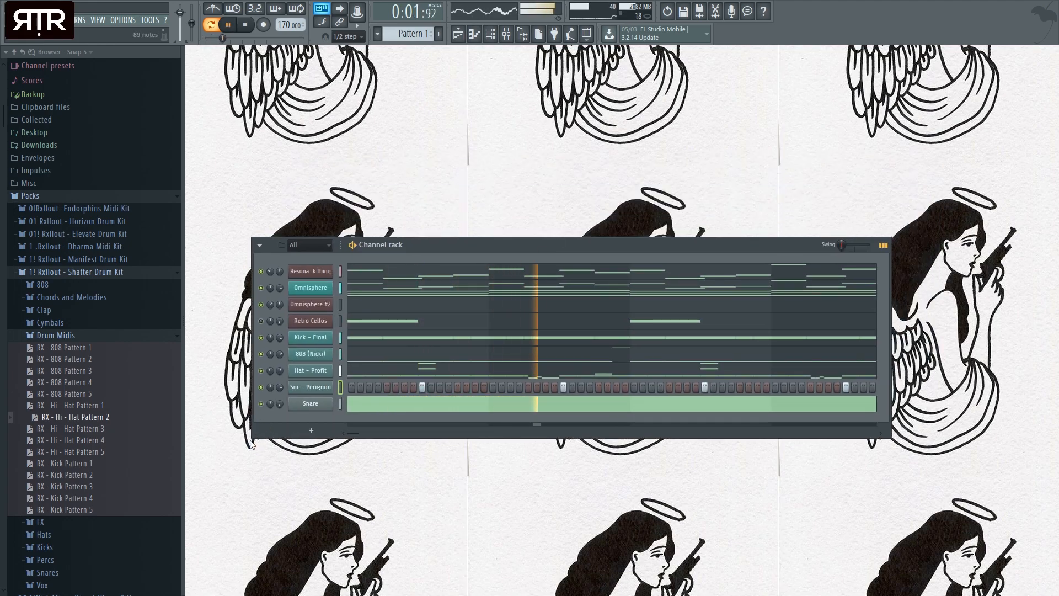
pyautogui.click(409, 353)
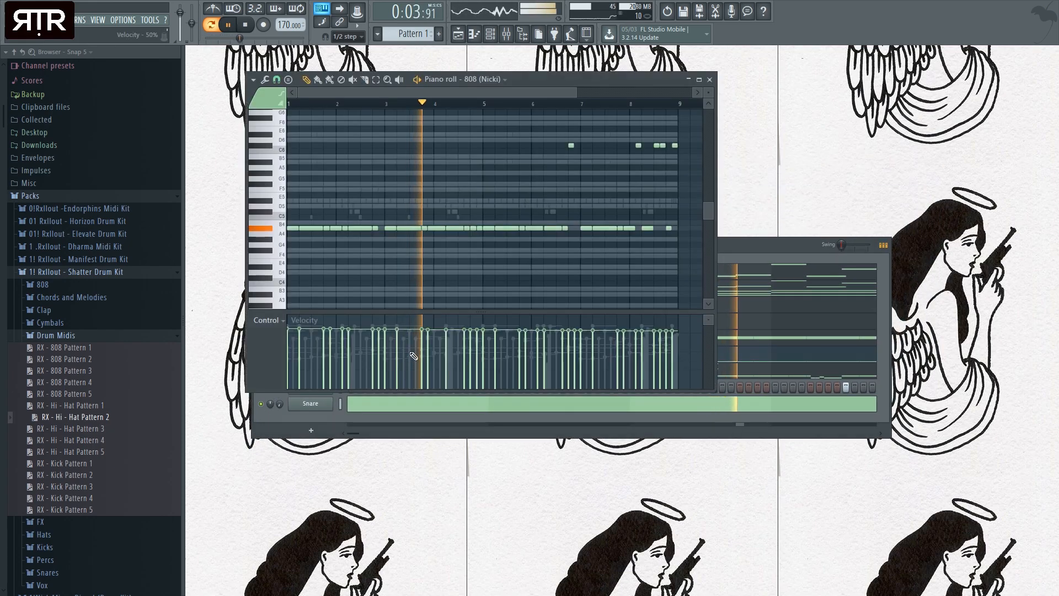
# - Transpose all 808 (Nicki) notes down seven semitones and up one octave, and play the pattern
pyautogui.moveTo(682, 152); pyautogui.dragTo(421, 126)
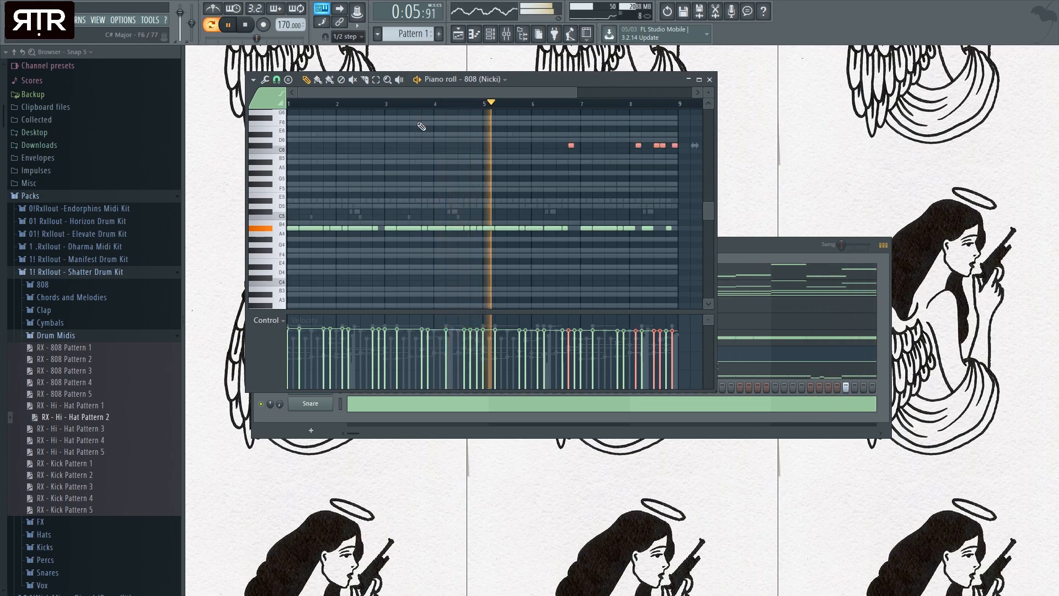
pyautogui.press('space')
pyautogui.hotkey('ctrl', 'a')
pyautogui.press('Down')
pyautogui.press('Down')
pyautogui.press('Down')
pyautogui.press('Down')
pyautogui.press('Down')
pyautogui.press('Down')
pyautogui.press('Down')
pyautogui.press('space')
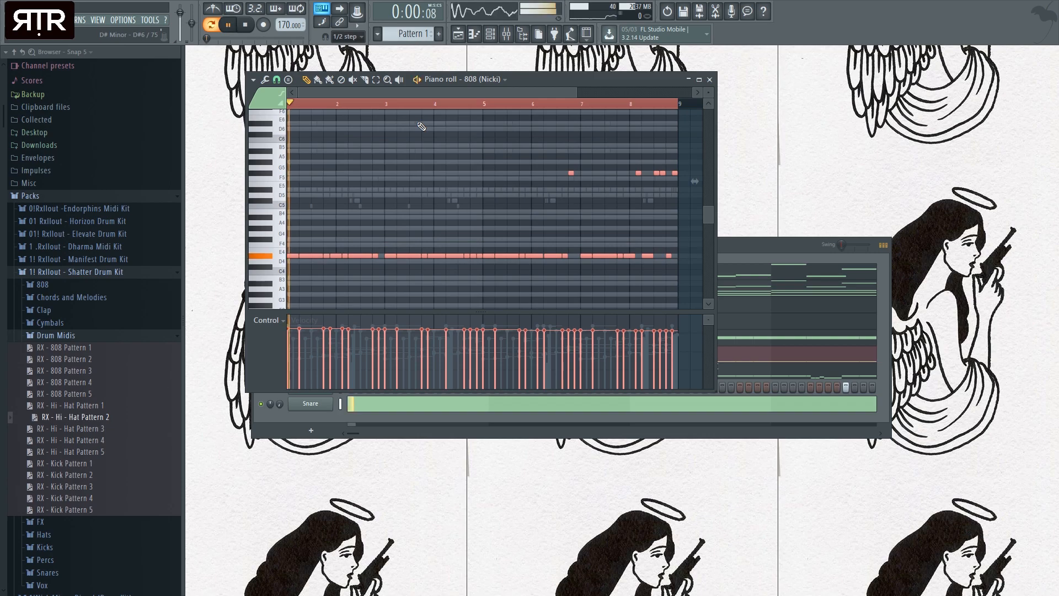
pyautogui.hotkey('ctrl', 'Up')
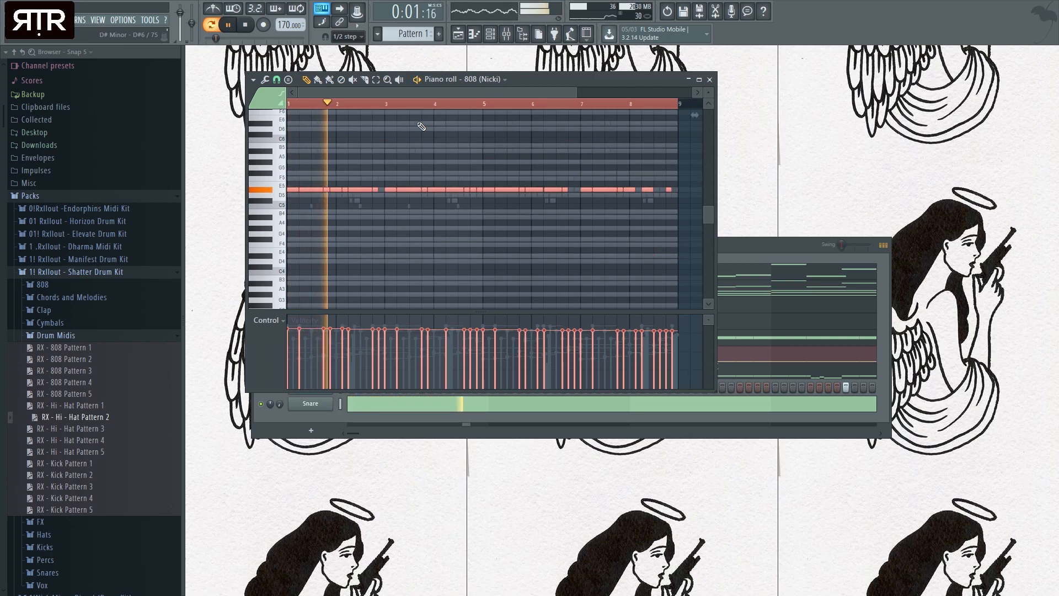
# - Lower the group of highest 808 notes near the end of the pattern by two octaves
pyautogui.scroll(2, 580, 176)
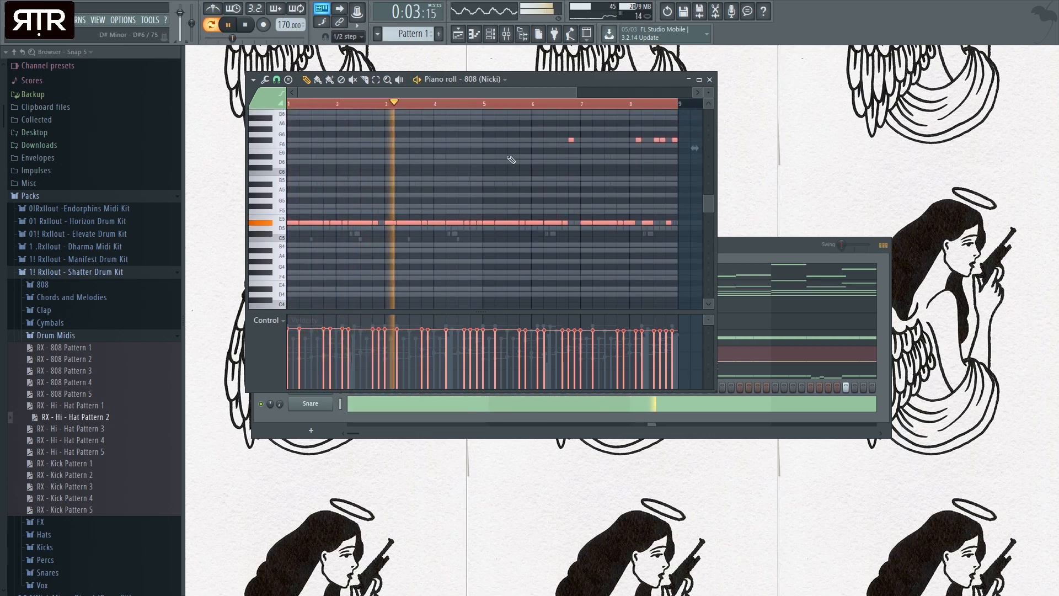
pyautogui.scroll(3, 498, 161)
pyautogui.moveTo(680, 232); pyautogui.dragTo(333, 84)
pyautogui.hotkey('ctrl', 'Down')
pyautogui.hotkey('ctrl', 'Down')
pyautogui.scroll(-1, 556, 145)
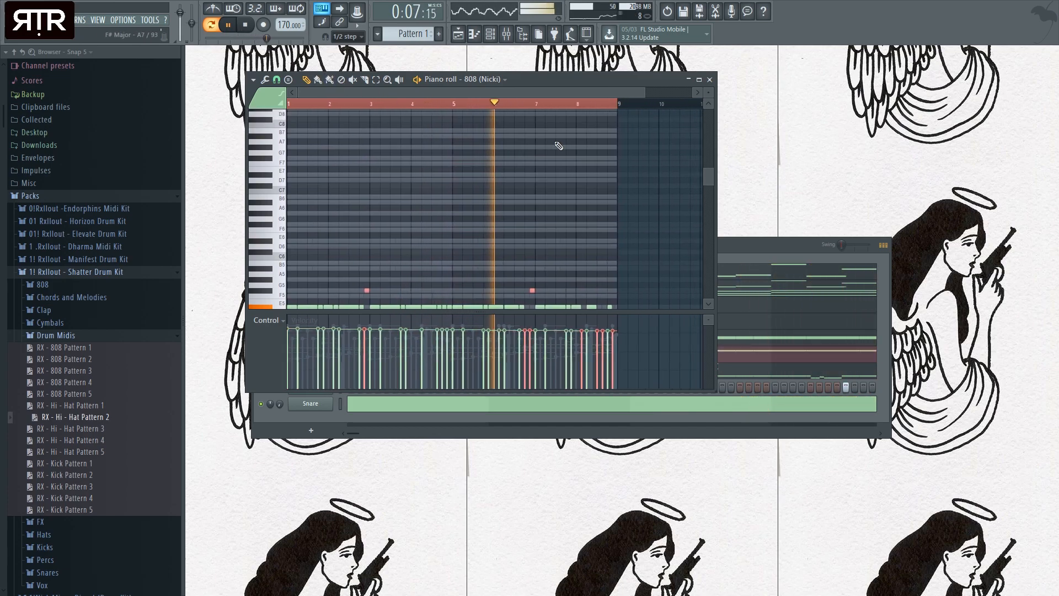
pyautogui.scroll(-4, 629, 170)
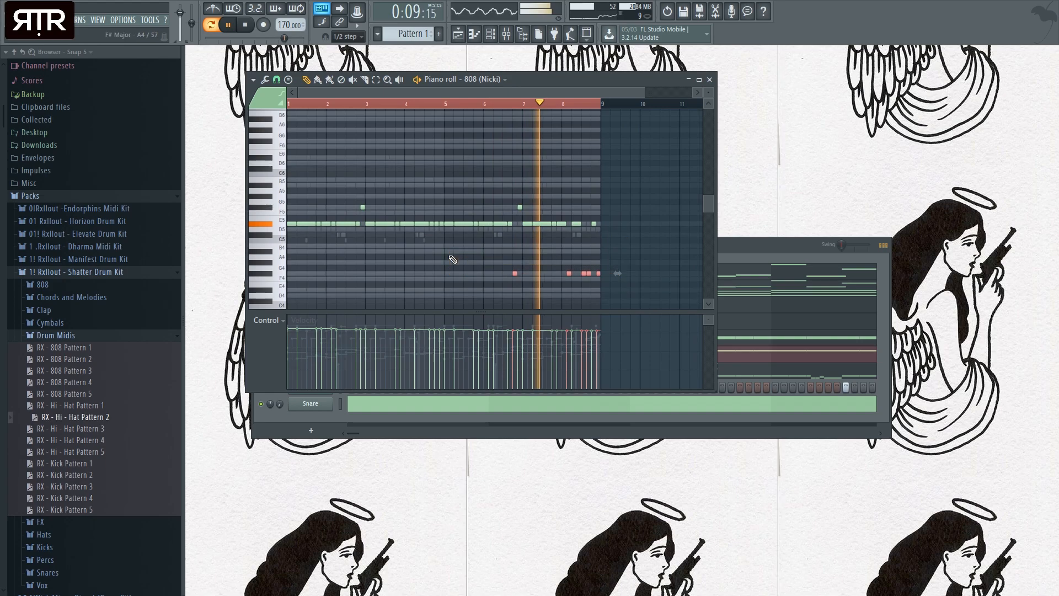
# - Raise the lowered 808 notes by eight semitones to D5 and close the piano roll
pyautogui.hotkey('shift', 'Up')
pyautogui.hotkey('shift', 'Up')
pyautogui.hotkey('shift', 'Up')
pyautogui.hotkey('shift', 'Up')
pyautogui.hotkey('shift', 'Up')
pyautogui.hotkey('shift', 'Up')
pyautogui.hotkey('shift', 'Up')
pyautogui.hotkey('shift', 'Up')
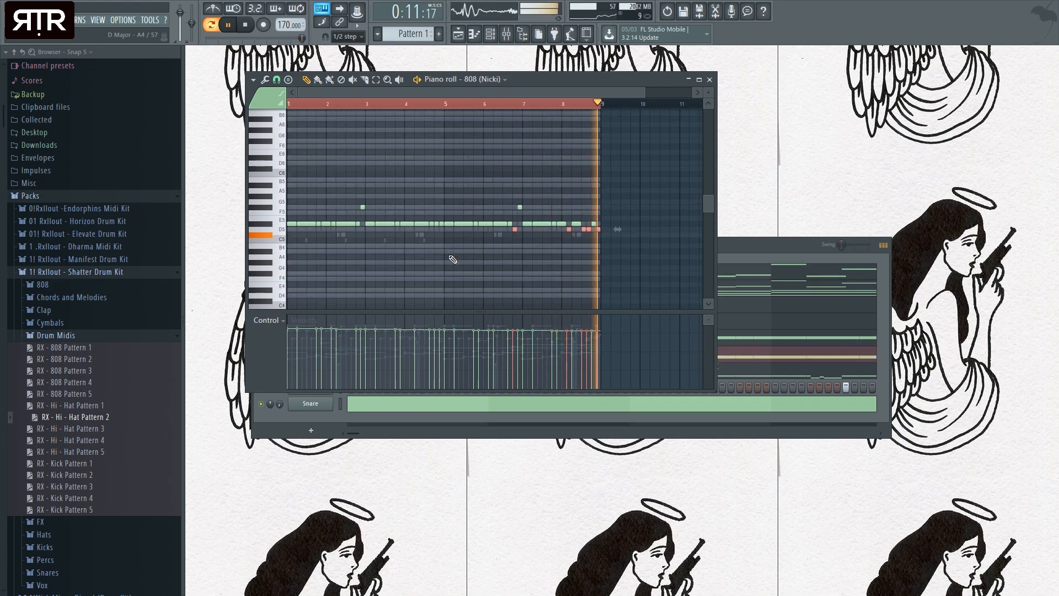
pyautogui.click(709, 79)
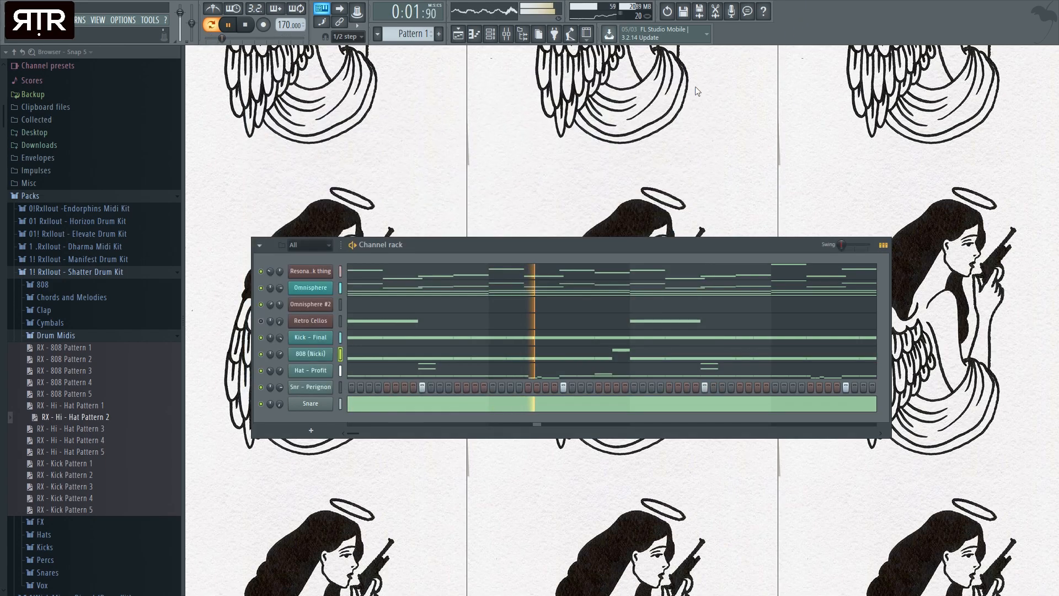
# - Turn on Glide for the Lotus Flute patch in Omnisphere #2, close the plugin and stop playback
pyautogui.click(310, 304)
pyautogui.click(581, 275)
pyautogui.click(542, 273)
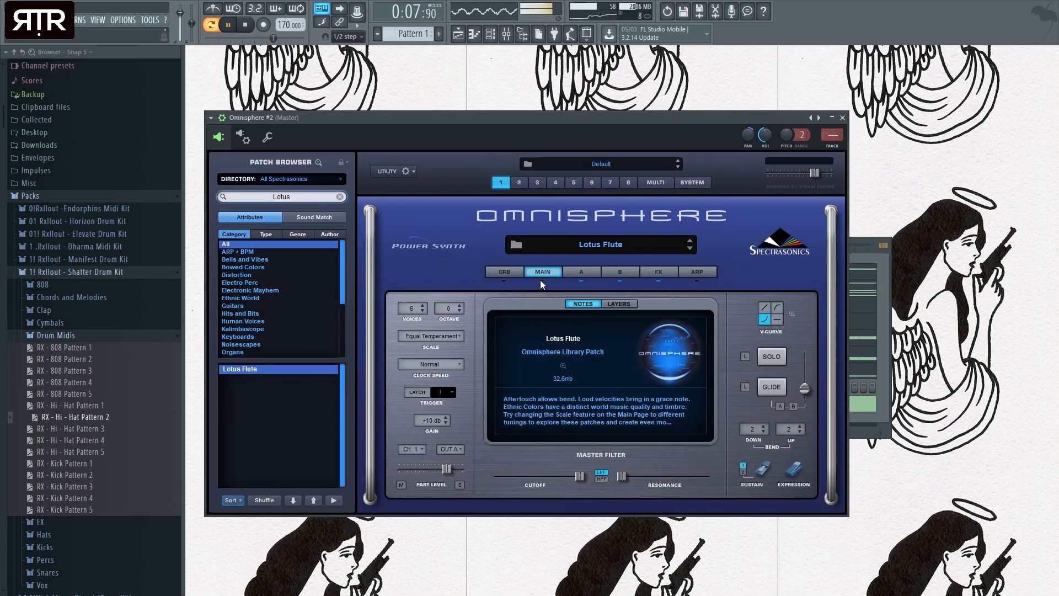
pyautogui.click(771, 387)
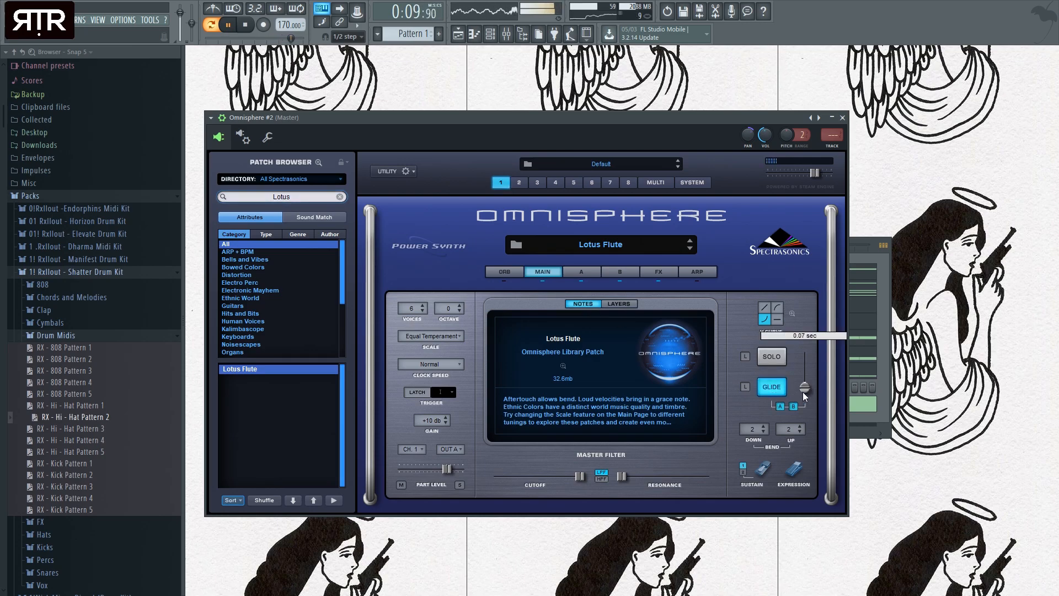
pyautogui.click(843, 118)
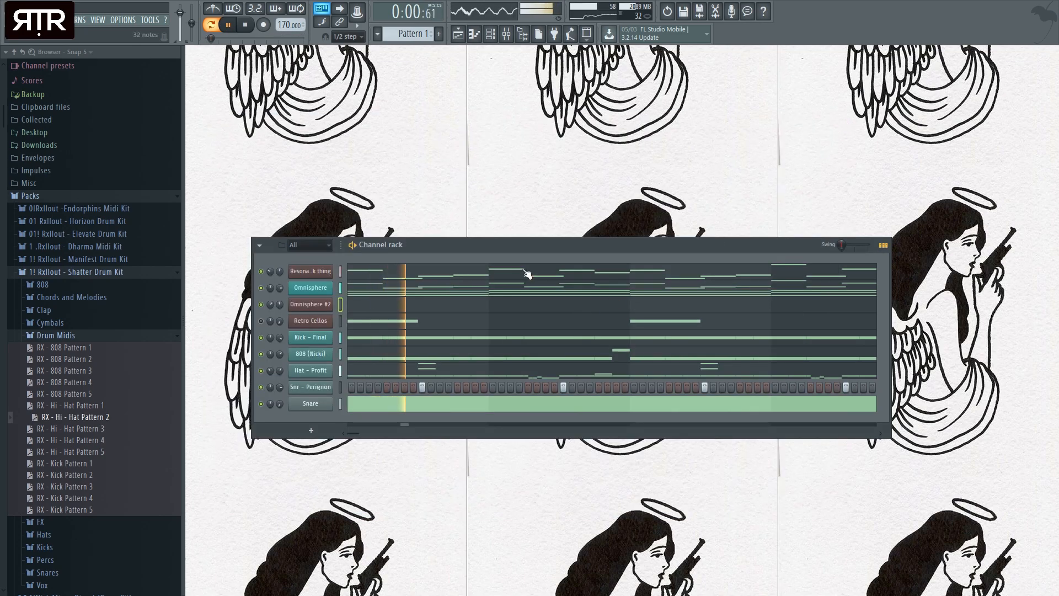
pyautogui.press('space')
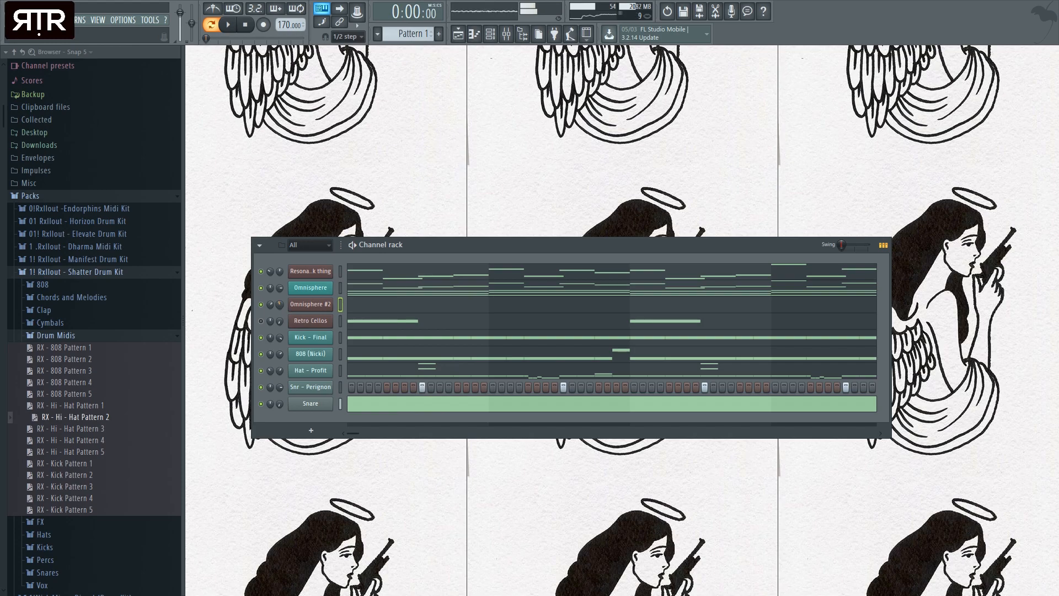
# - Route Omnisphere #2 to mixer track 6 with Fruity Fast Dist, and lower the track's volume during playback
pyautogui.click(311, 304)
pyautogui.press('F9')
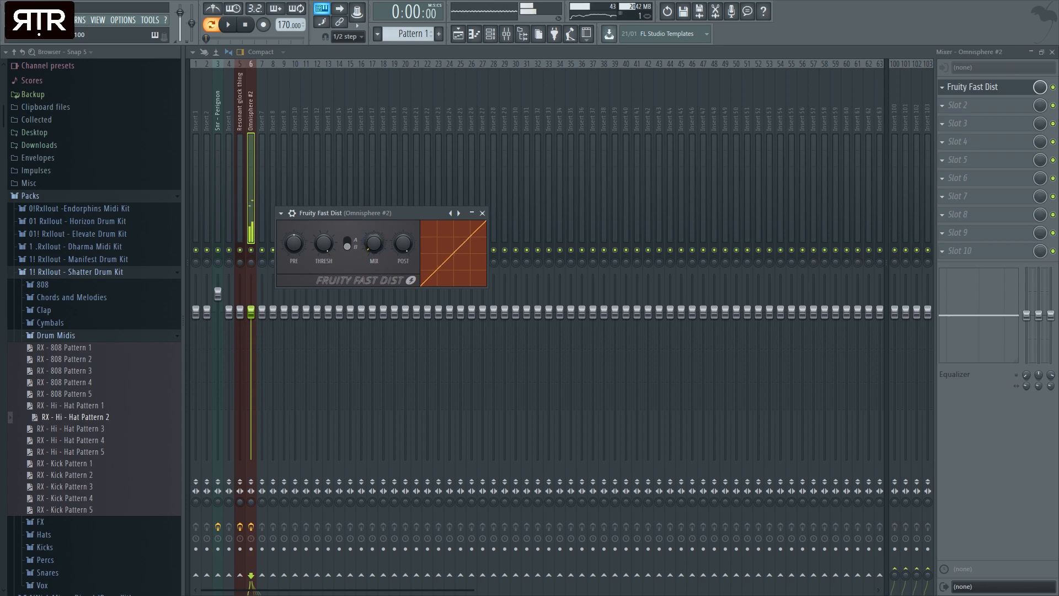
pyautogui.press('space')
pyautogui.moveTo(251, 312); pyautogui.dragTo(251, 320)
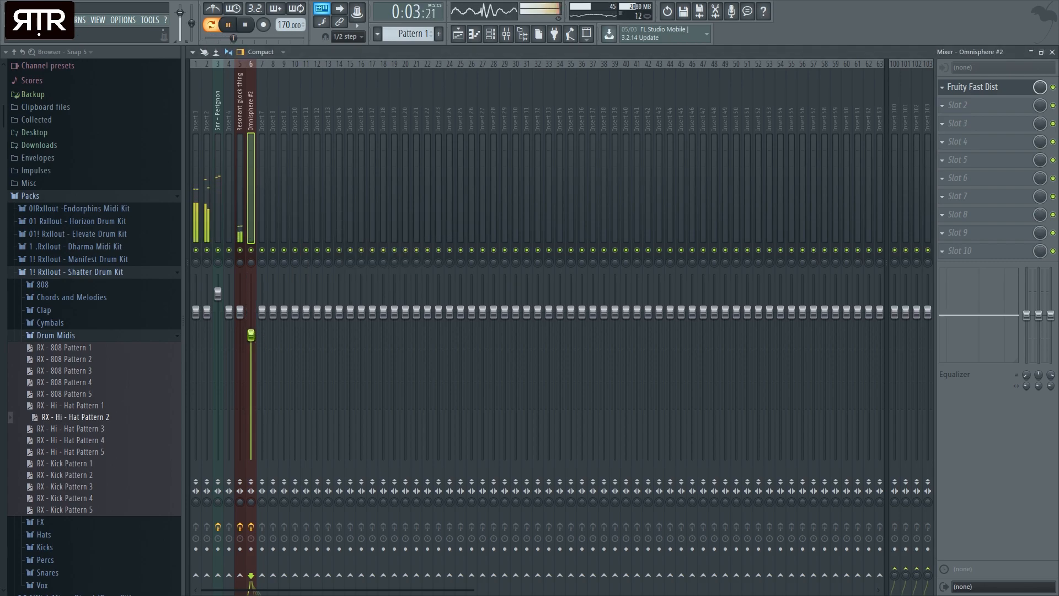
# - Raise the Resonant glock thing track's volume, and close the mixer and the Omnisphere window
pyautogui.click(240, 312)
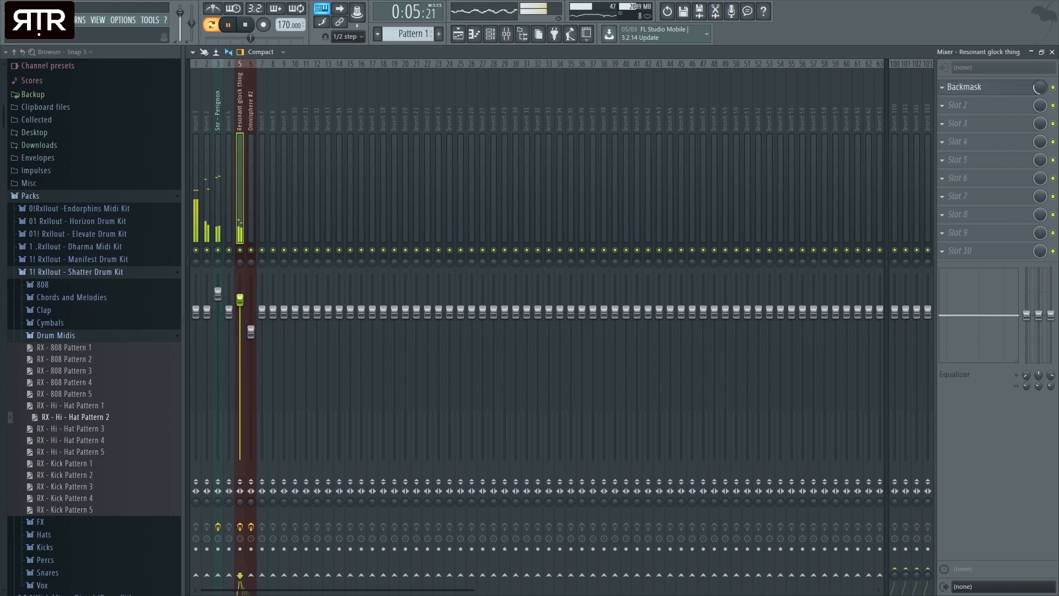
pyautogui.moveTo(240, 283); pyautogui.dragTo(247, 285)
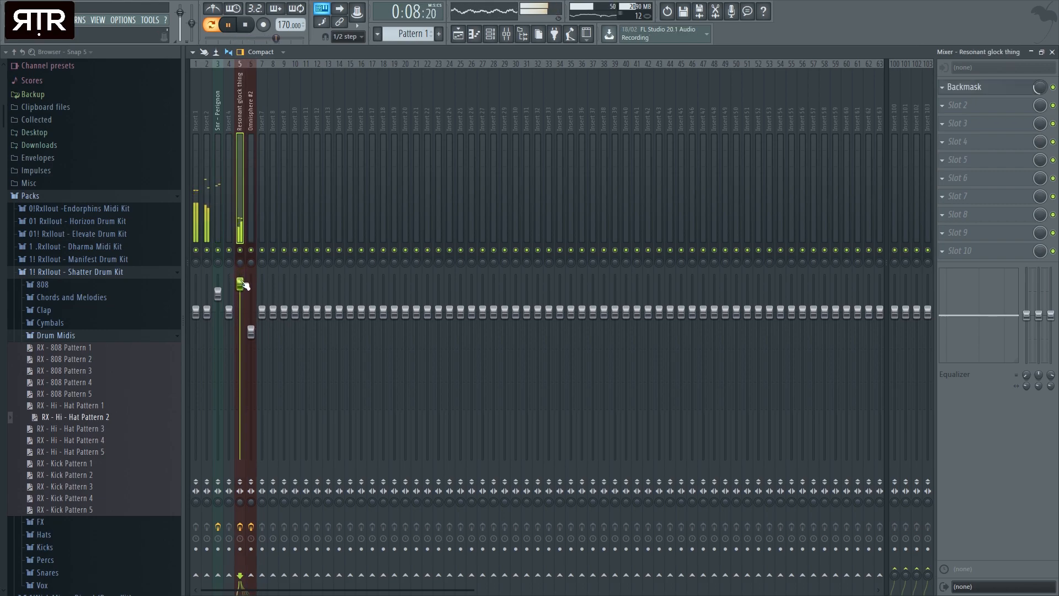
pyautogui.click(1052, 53)
pyautogui.click(842, 118)
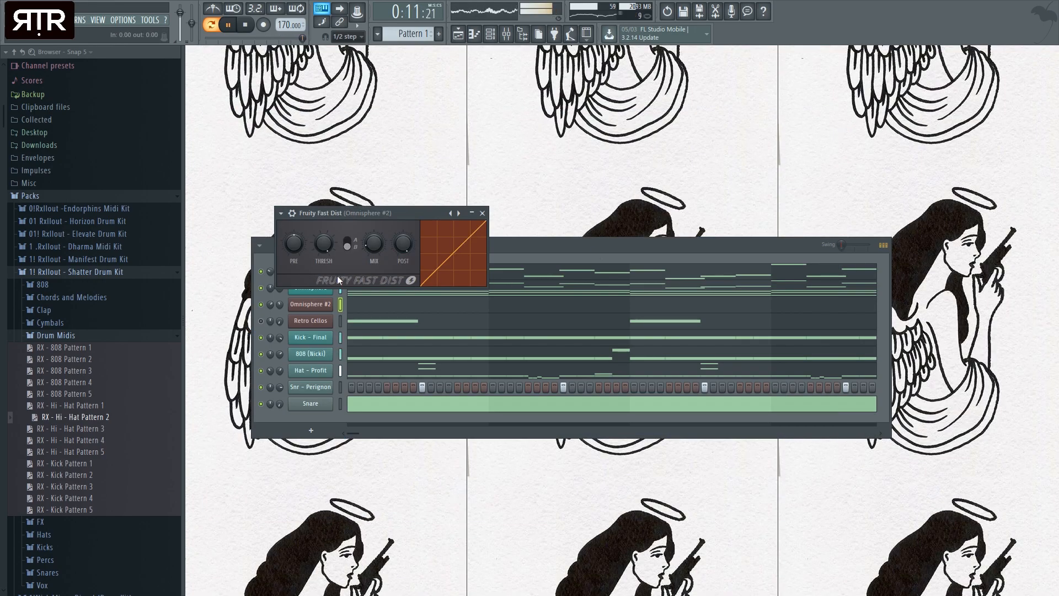
# - Adjust the Lotus Flute glide time in Omnisphere #2, and close the Omnisphere and Fruity Fast Dist windows
pyautogui.click(282, 307)
pyautogui.moveTo(804, 382); pyautogui.dragTo(805, 387)
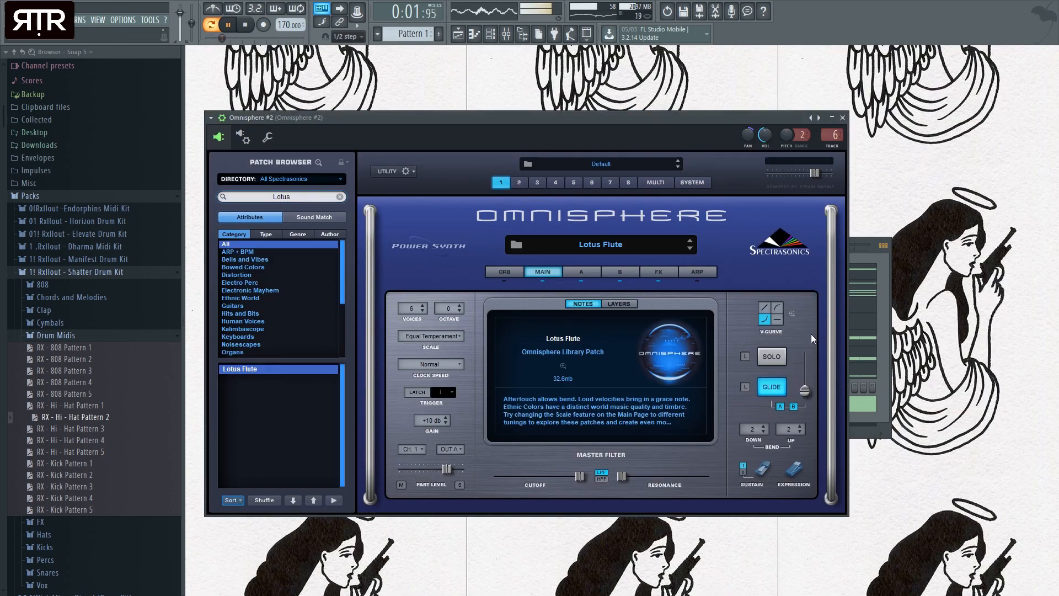
pyautogui.click(843, 118)
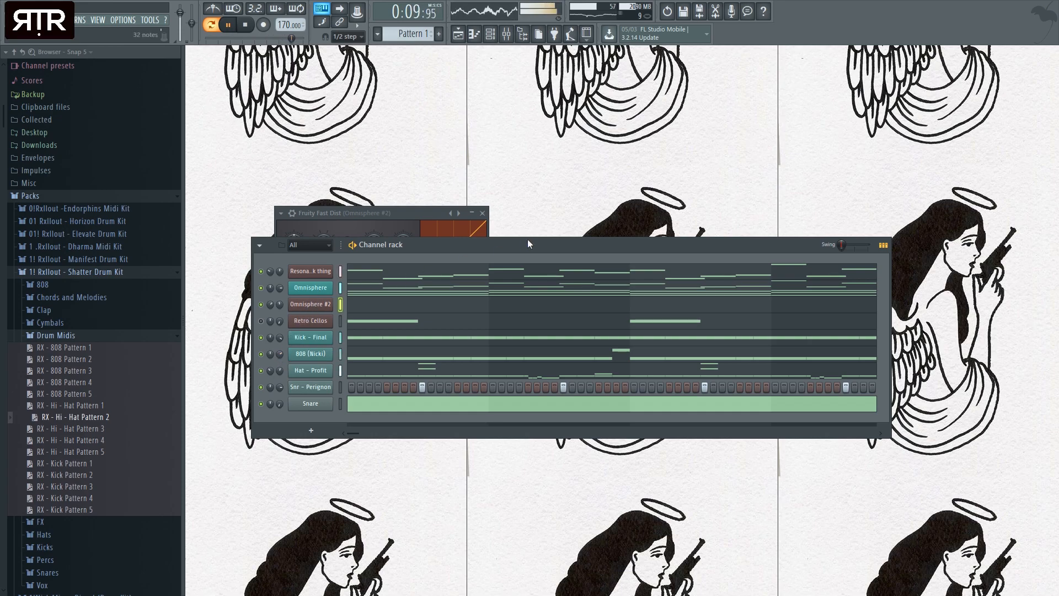
pyautogui.click(483, 213)
pyautogui.moveTo(353, 242); pyautogui.dragTo(361, 225)
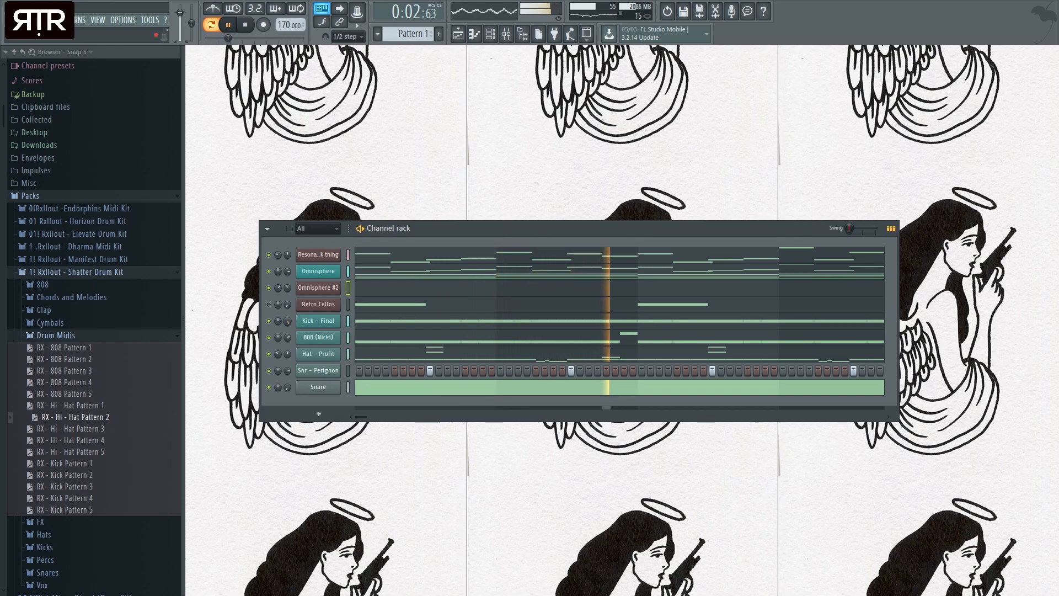
# - Audition the claps in the Shatter Drum Kit and add RX - Boost Clap as a channel below 808 (Nicki)
pyautogui.scroll(-2, 118, 325)
pyautogui.scroll(-2, 118, 325)
pyautogui.press('space')
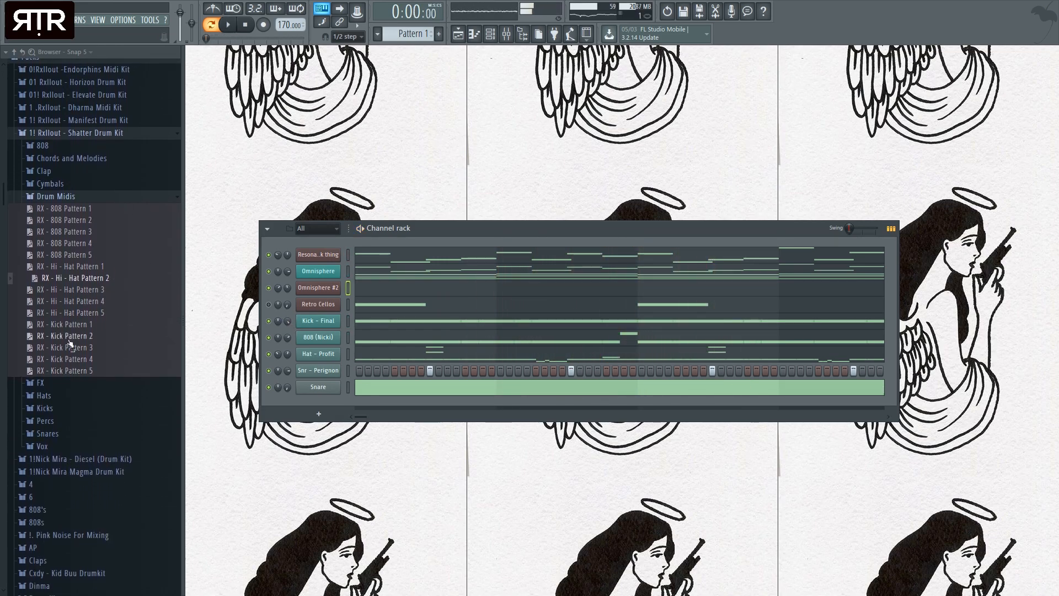
pyautogui.click(44, 171)
pyautogui.click(88, 241)
pyautogui.click(87, 232)
pyautogui.click(85, 253)
pyautogui.click(86, 265)
pyautogui.click(87, 276)
pyautogui.click(88, 287)
pyautogui.click(82, 206)
pyautogui.click(93, 194)
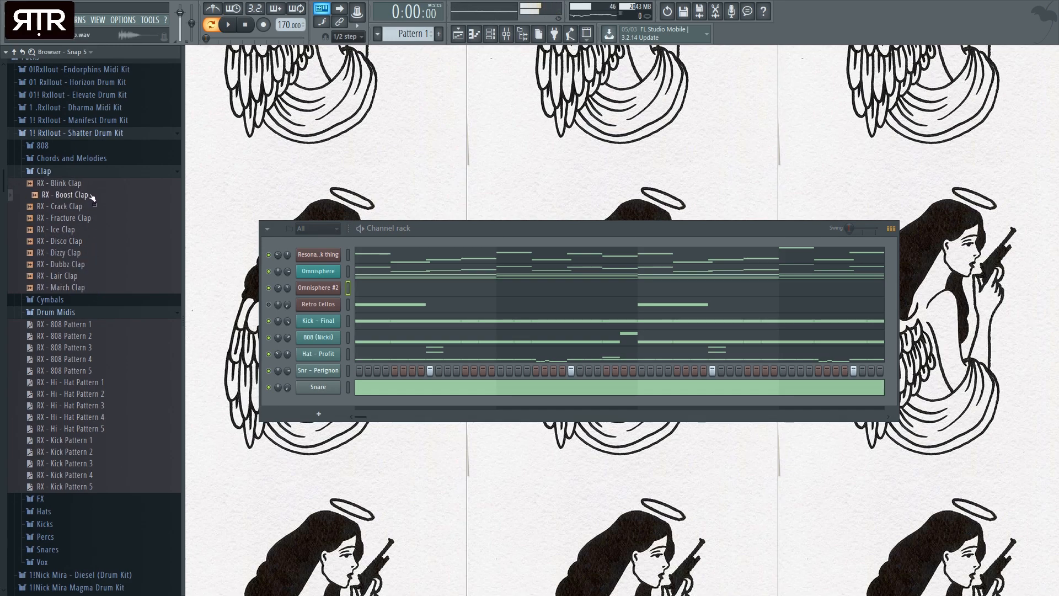
pyautogui.moveTo(336, 348); pyautogui.dragTo(334, 346)
pyautogui.scroll(5, 60, 218)
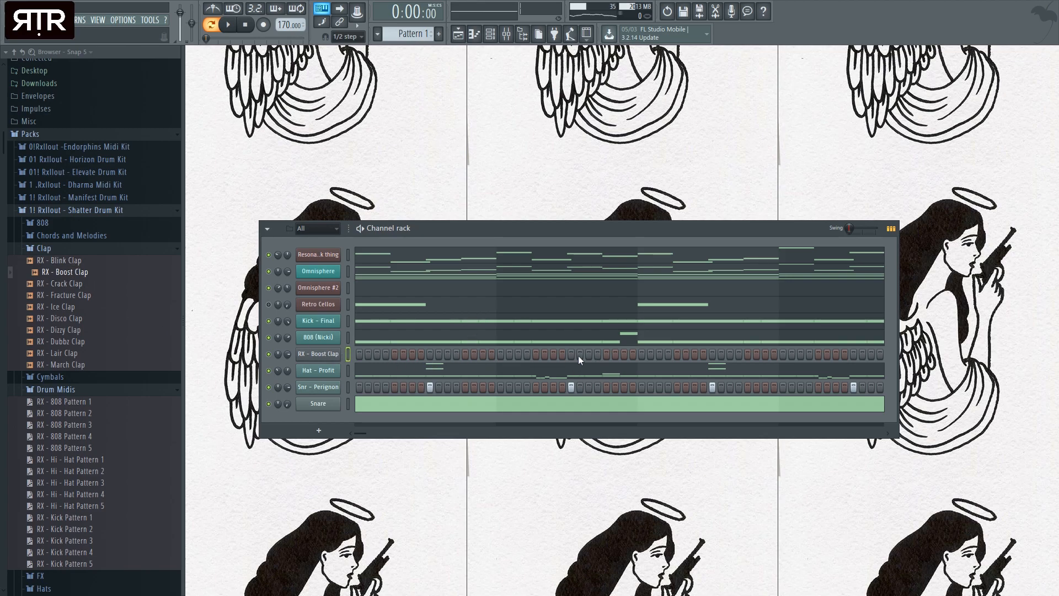
# - Place RX - Boost Clap notes on D#5 in the middle of bars 2, 4, 6 and 8, and play the pattern
pyautogui.press('F7')
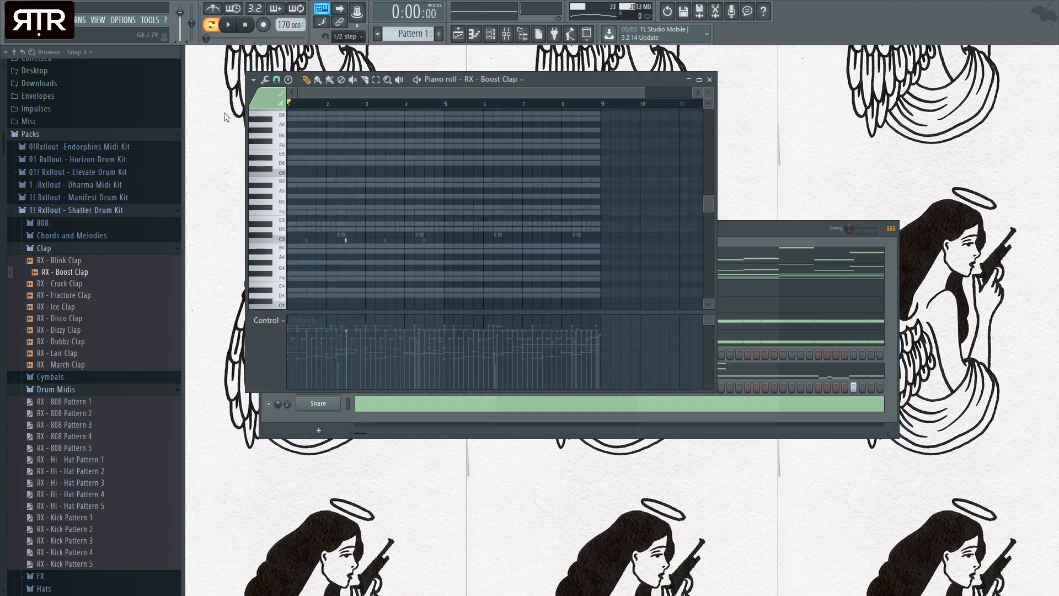
pyautogui.hotkey('ctrl', 'a')
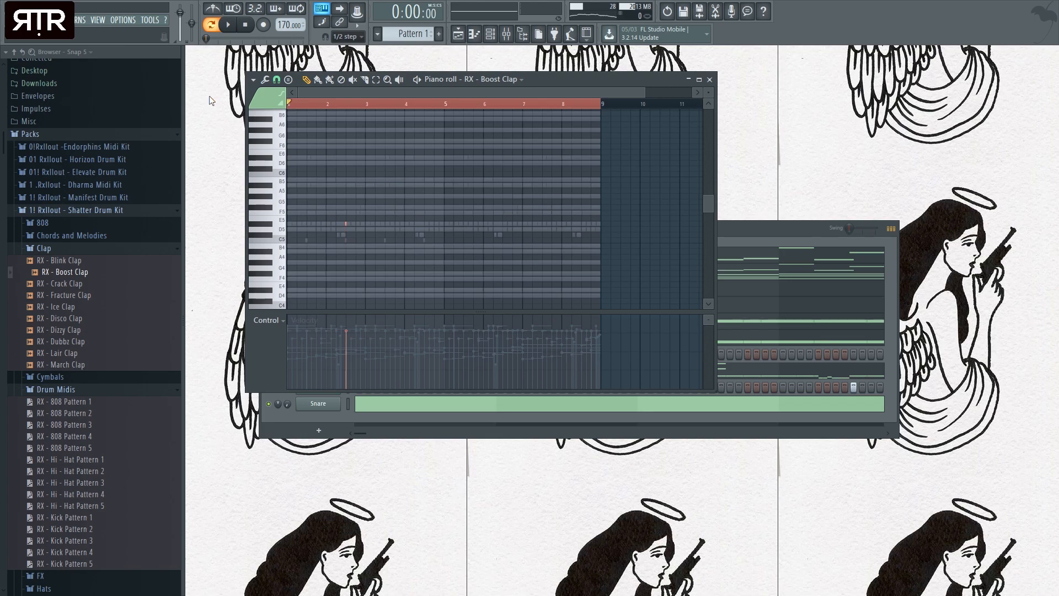
pyautogui.keyDown('ctrl'); pyautogui.rightClick(405, 330); pyautogui.keyUp('ctrl')
pyautogui.keyDown('ctrl'); pyautogui.rightClick(357, 271); pyautogui.keyUp('ctrl')
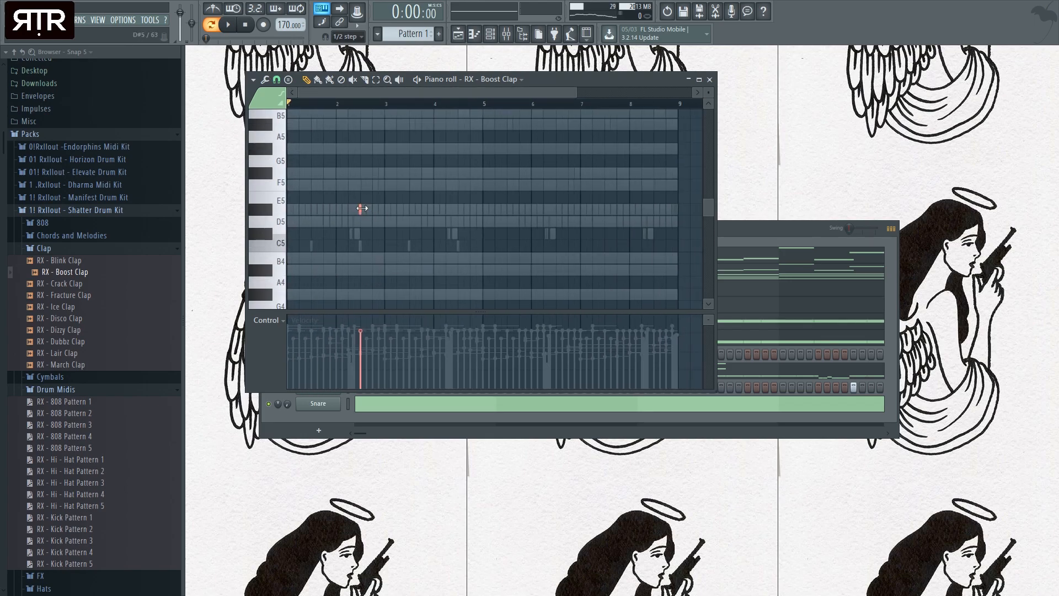
pyautogui.click(360, 214)
pyautogui.hotkey('ctrl', 'z')
pyautogui.moveTo(359, 213); pyautogui.dragTo(555, 222)
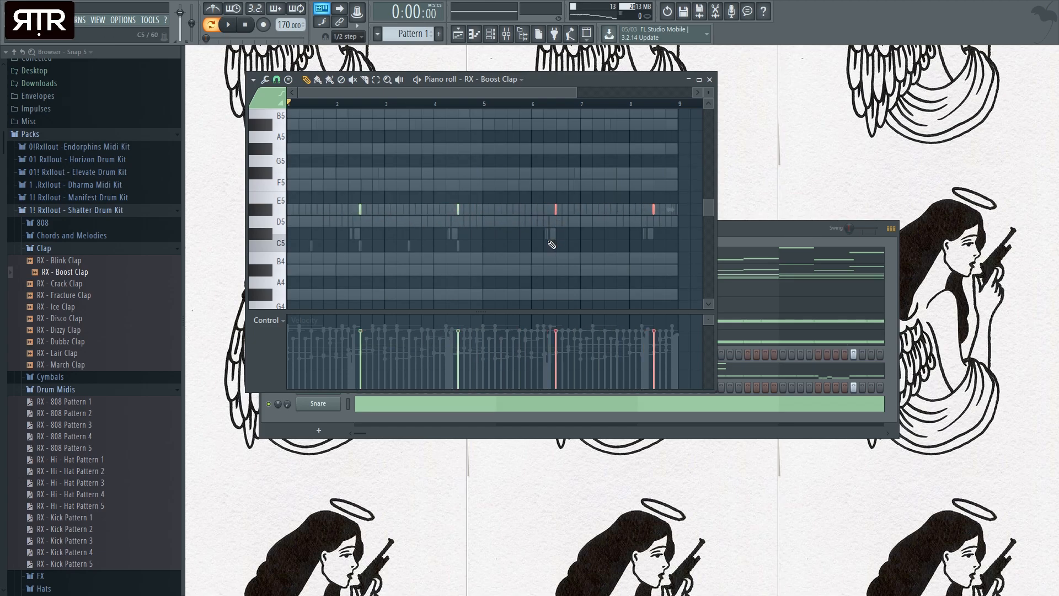
pyautogui.press('space')
pyautogui.press('F7')
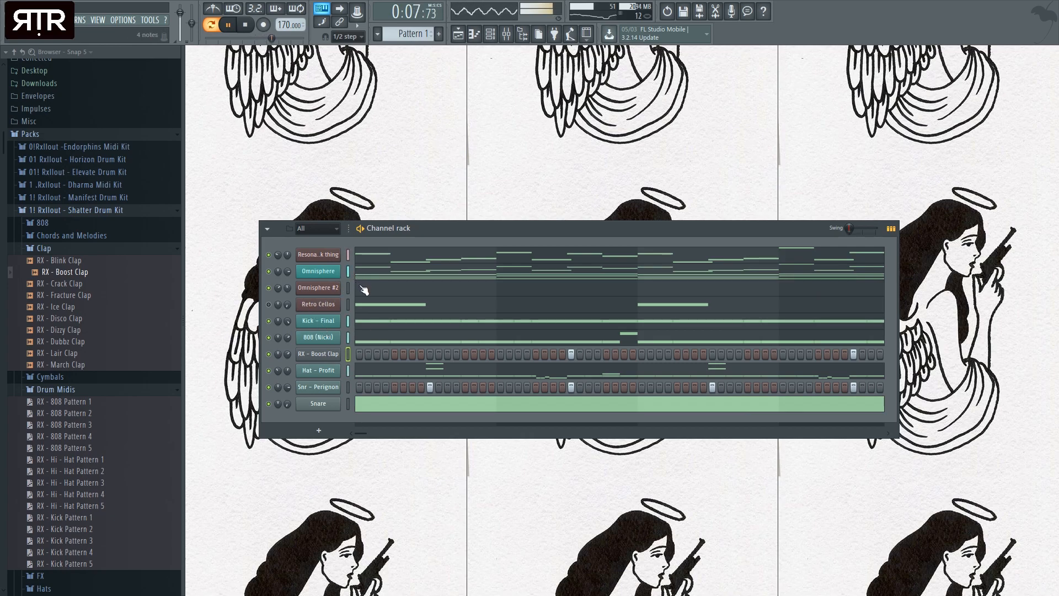
# - Load the Shakey Jake 1 patch in the Retro Cellos channel and name the channel FX HORRIBLES
pyautogui.click(300, 303)
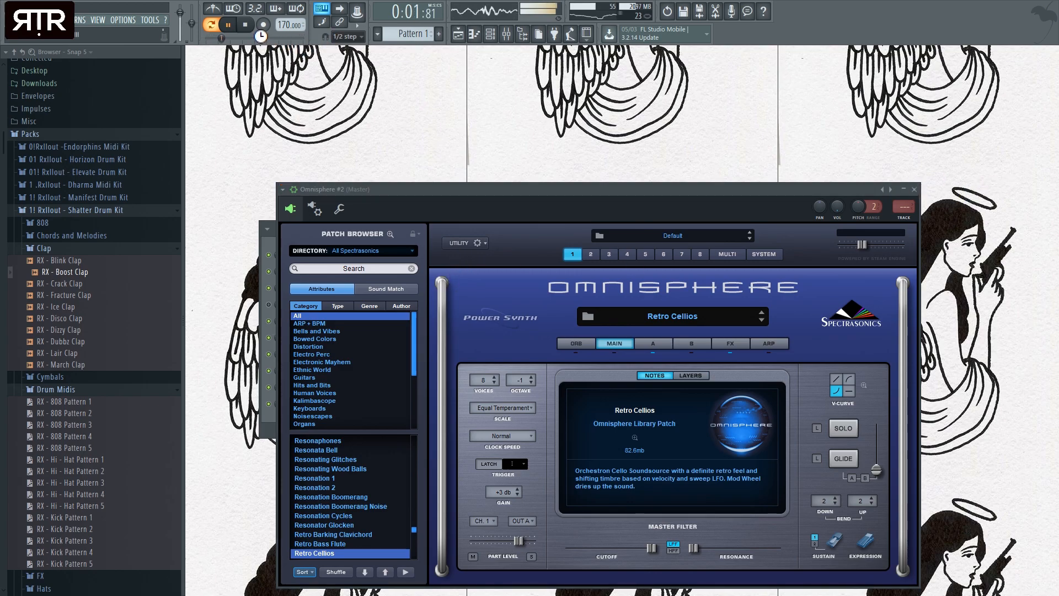
pyautogui.press('Down')
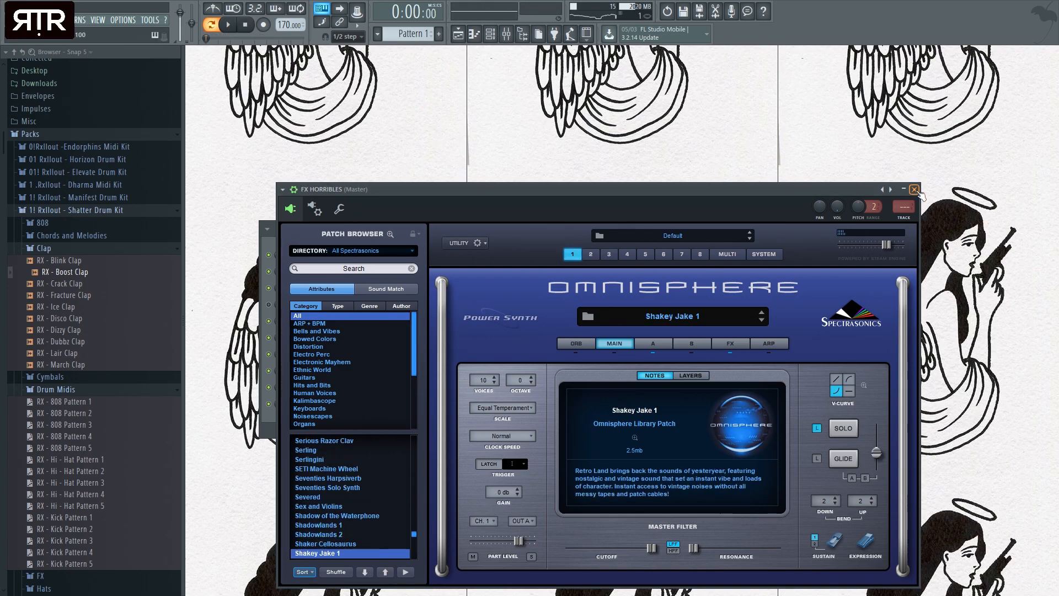
pyautogui.click(915, 189)
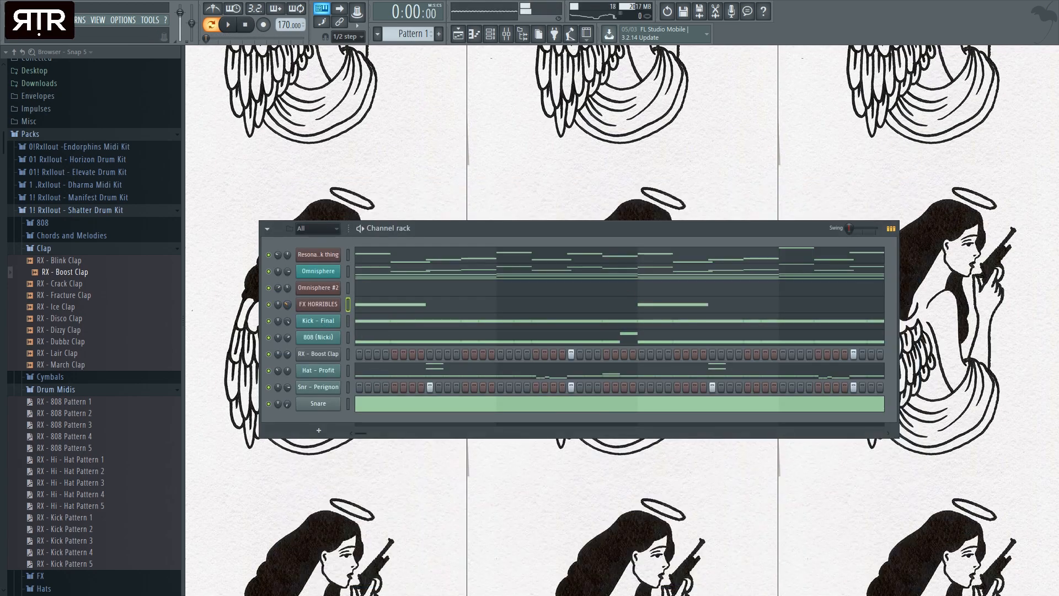
# - Move the four FX HORRIBLES notes to the middle of bars 2, 4, 6 and 8, transpose them to D#6 and raise their velocities
pyautogui.click(409, 306)
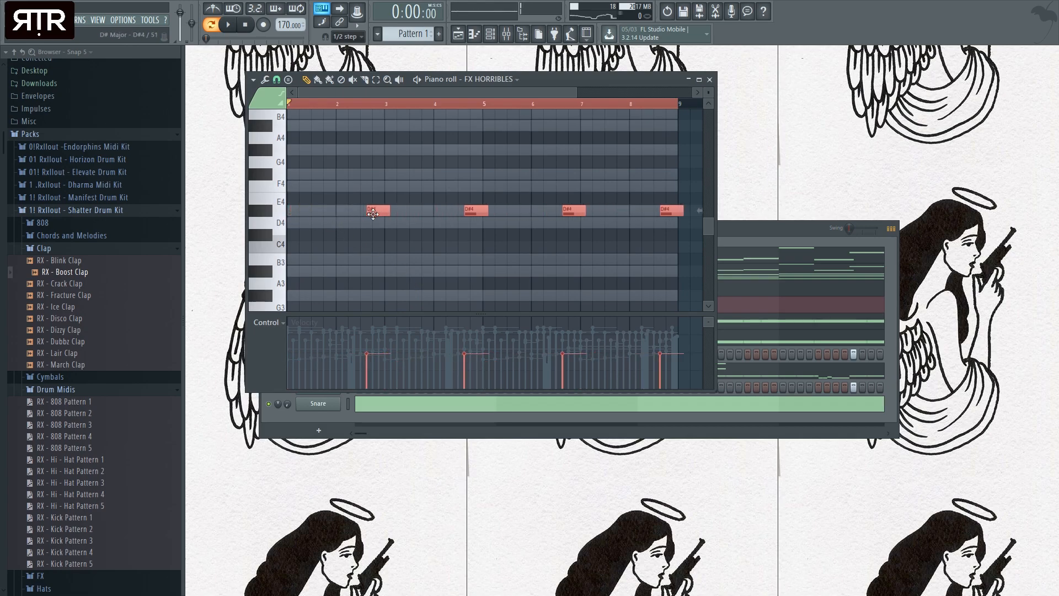
pyautogui.moveTo(372, 214); pyautogui.dragTo(368, 212)
pyautogui.press('space')
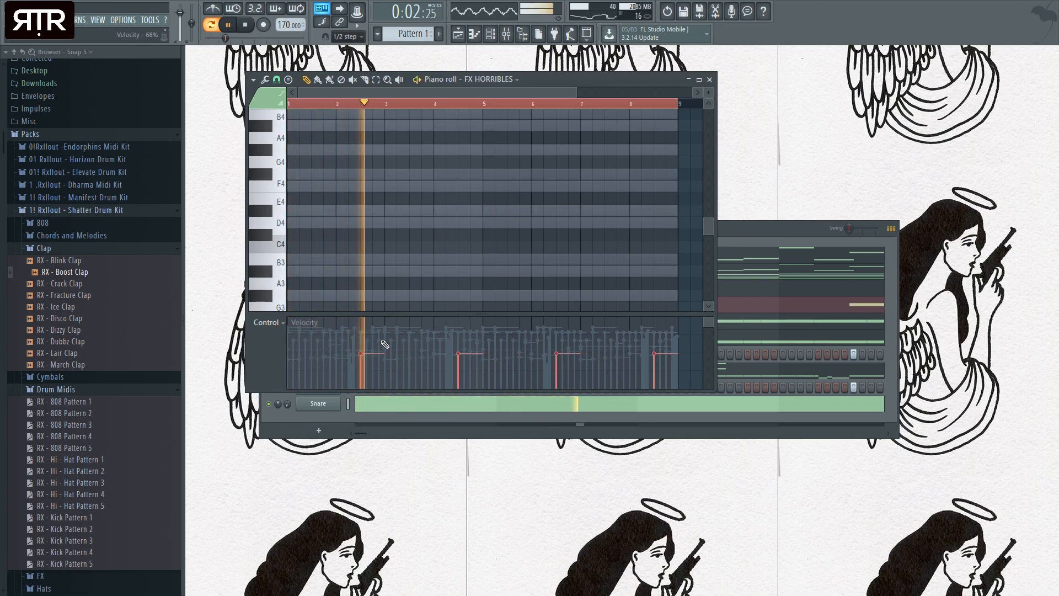
pyautogui.press('space')
pyautogui.press('space')
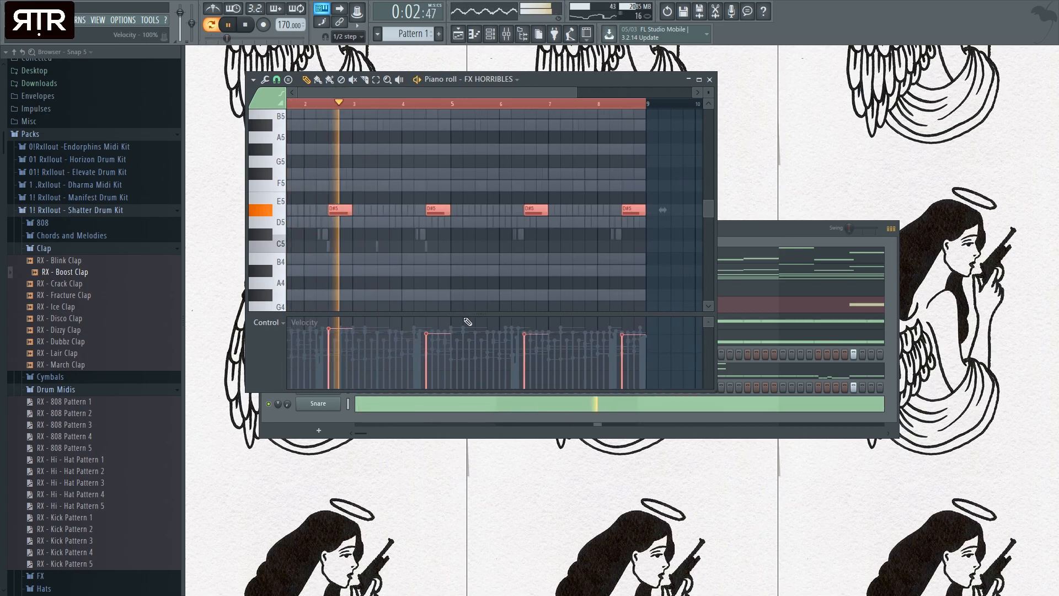
pyautogui.press('space')
pyautogui.press('space')
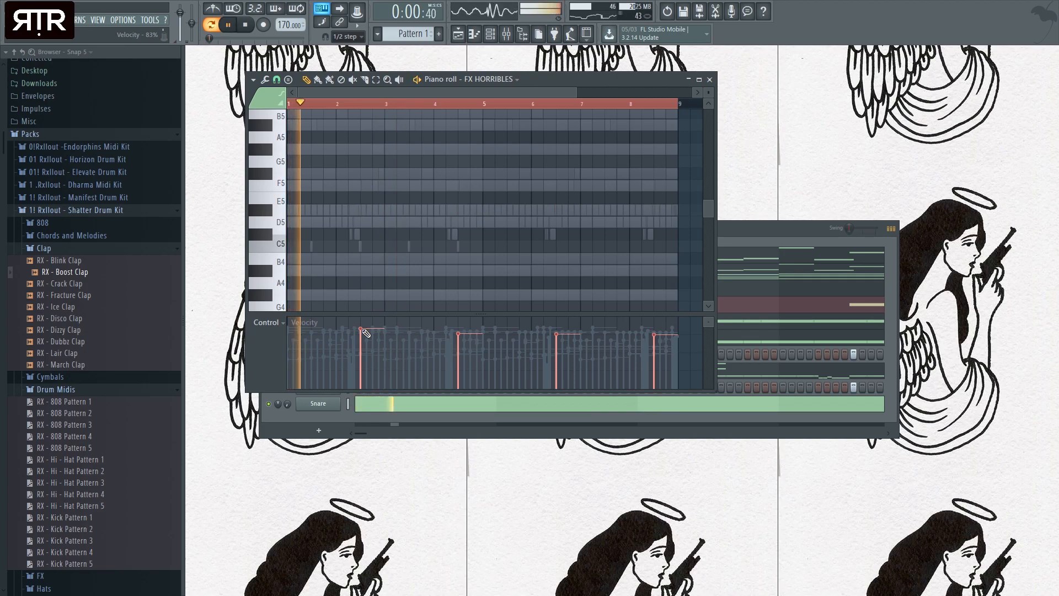
pyautogui.press('F7')
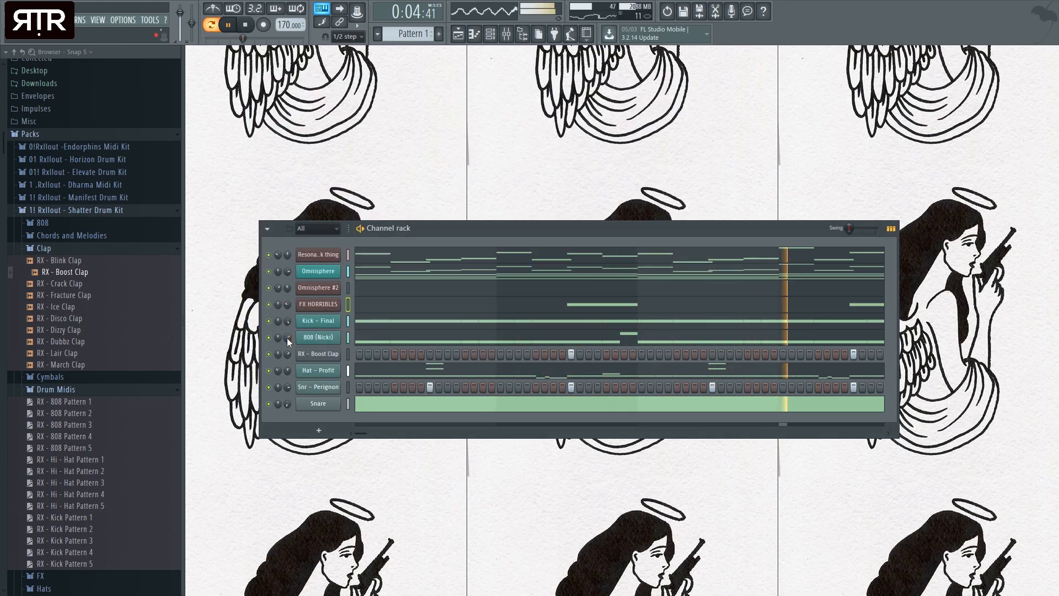
# - Delete the FX HORRIBLES notes in bars 4 and 8, and close the piano roll
pyautogui.click(432, 305)
pyautogui.rightClick(664, 210)
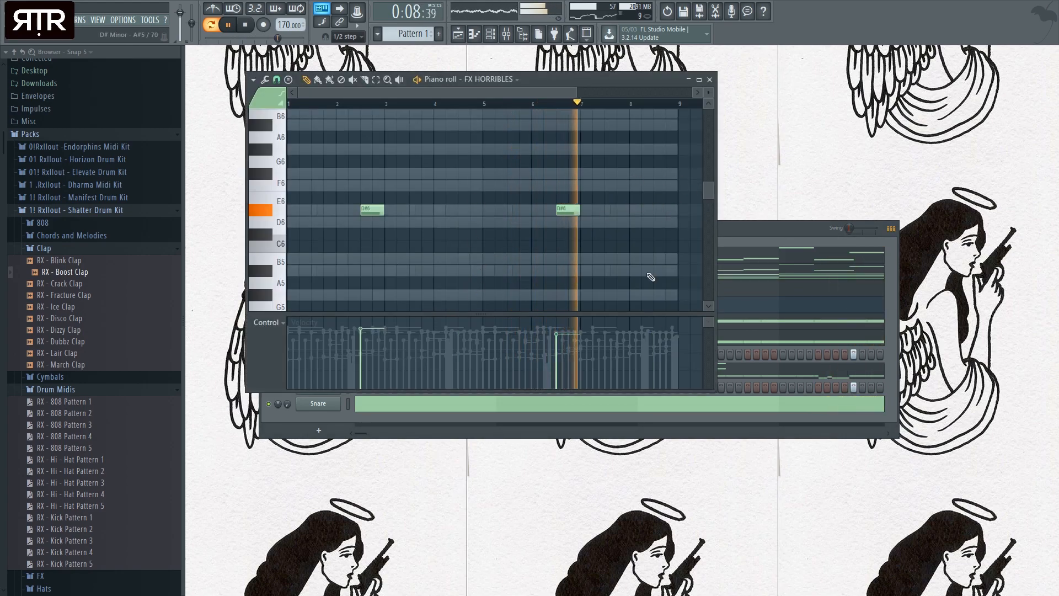
pyautogui.click(709, 79)
pyautogui.click(488, 309)
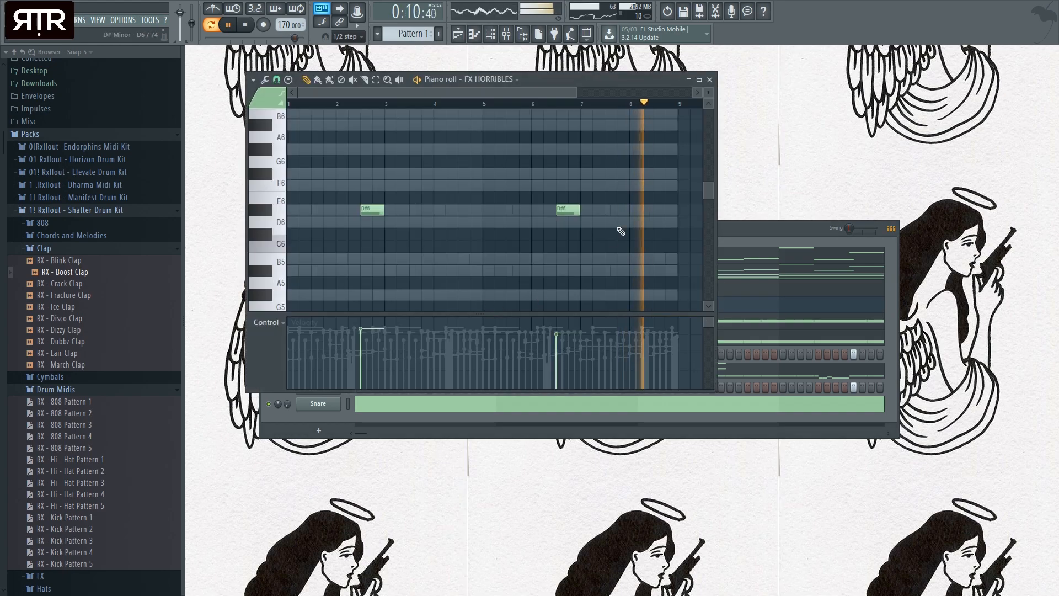
pyautogui.press('Escape')
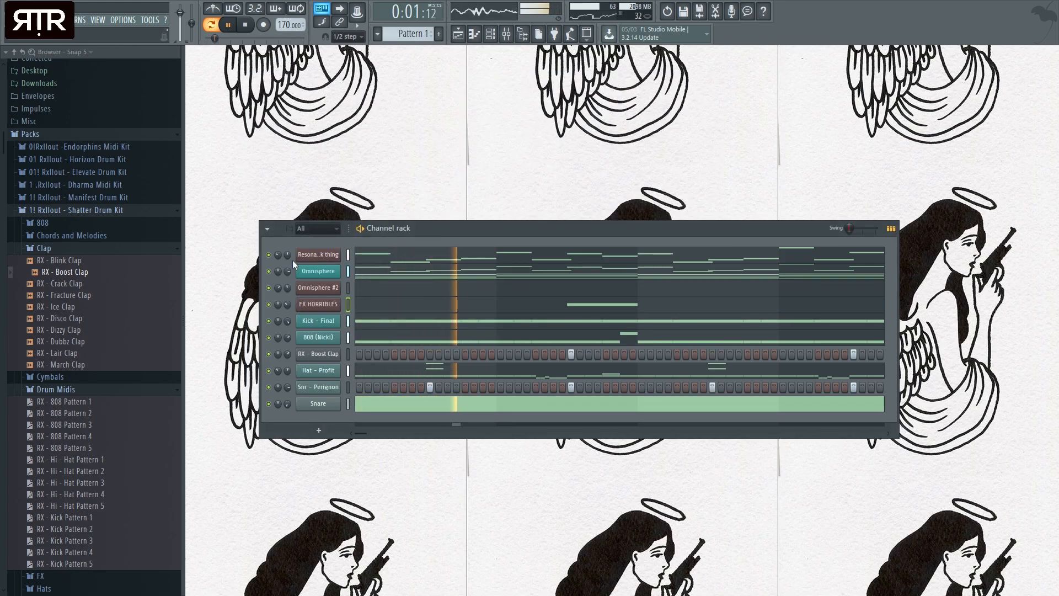
# - Check the Hat - Profit channel settings, close them and play the pattern
pyautogui.click(319, 370)
pyautogui.press('space')
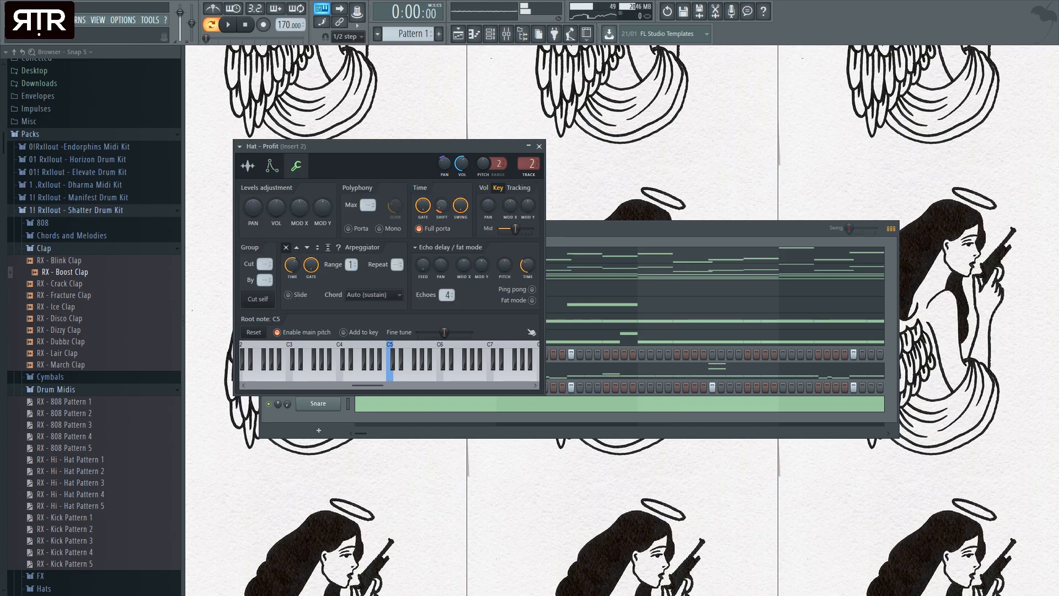
pyautogui.click(539, 146)
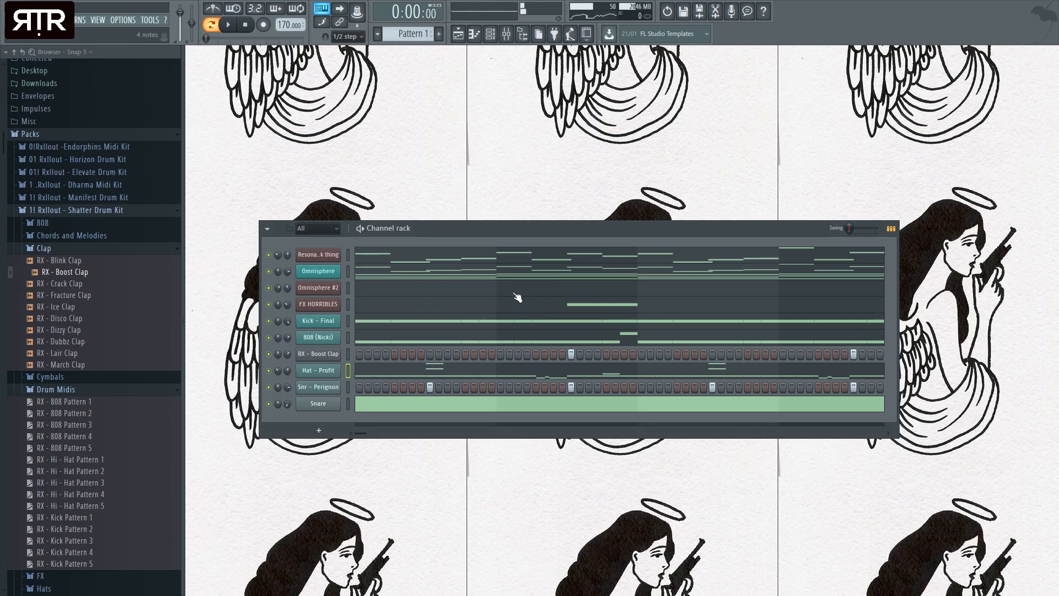
pyautogui.press('space')
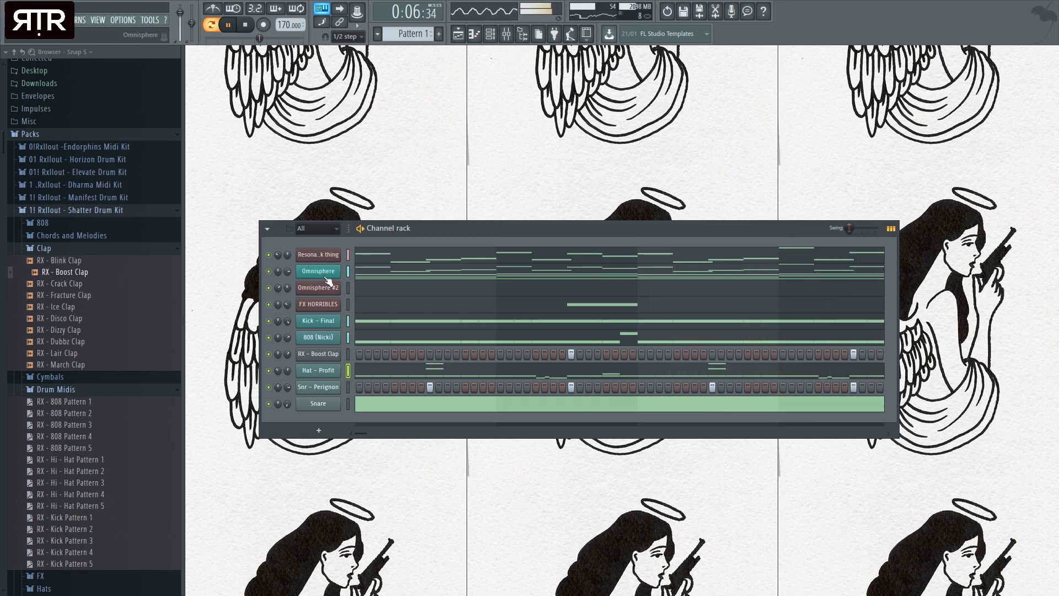
# - Look through the Shatter Drum Kit folders, including Vox, for another sound while the pattern plays
pyautogui.scroll(-5, 123, 386)
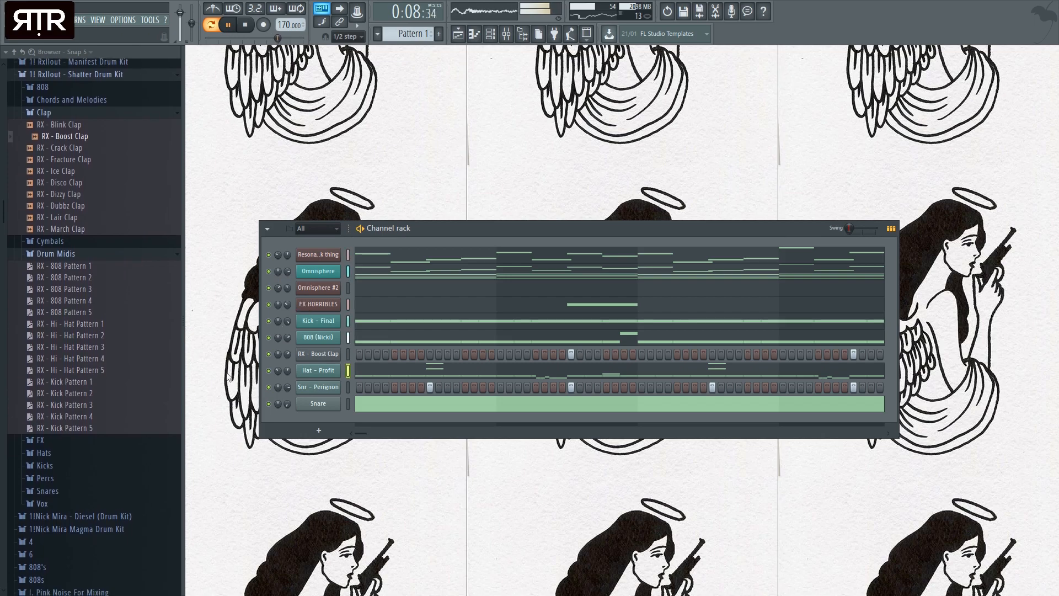
pyautogui.click(54, 499)
pyautogui.scroll(-3, 88, 475)
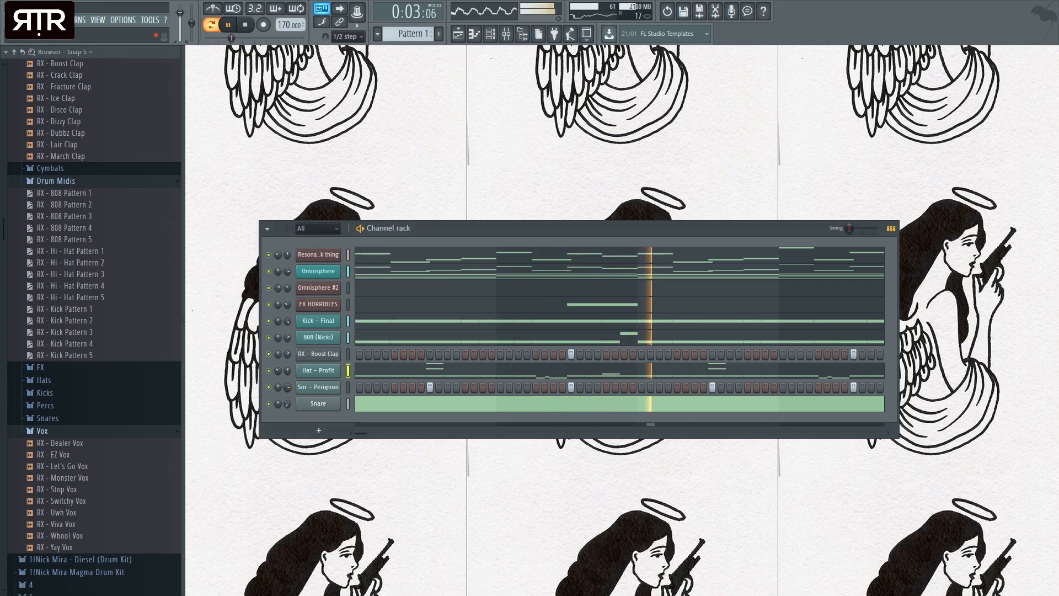
pyautogui.scroll(-4, 95, 340)
pyautogui.scroll(20, 95, 340)
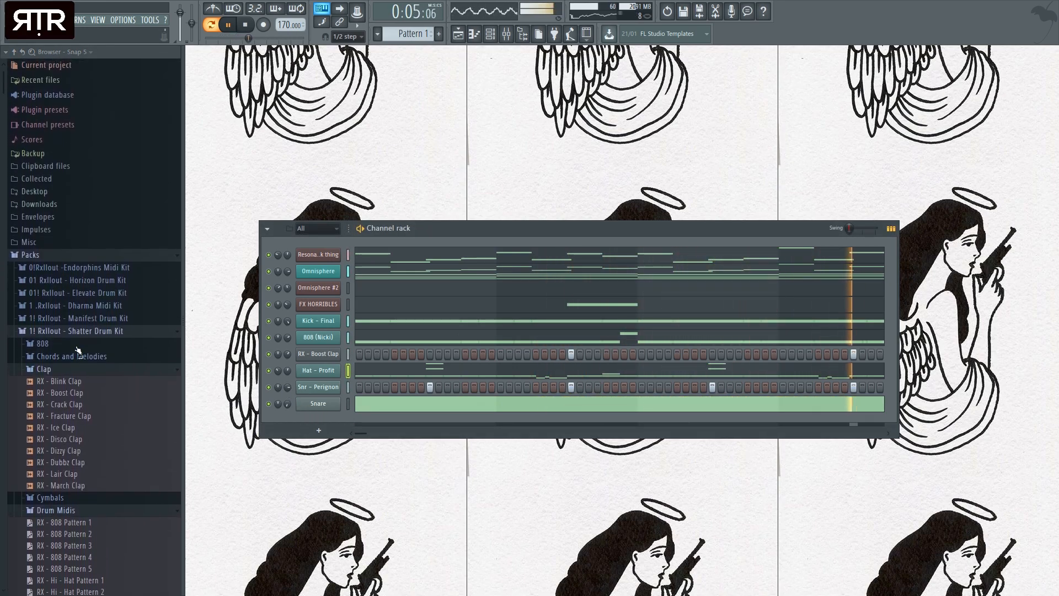
pyautogui.scroll(-15, 83, 385)
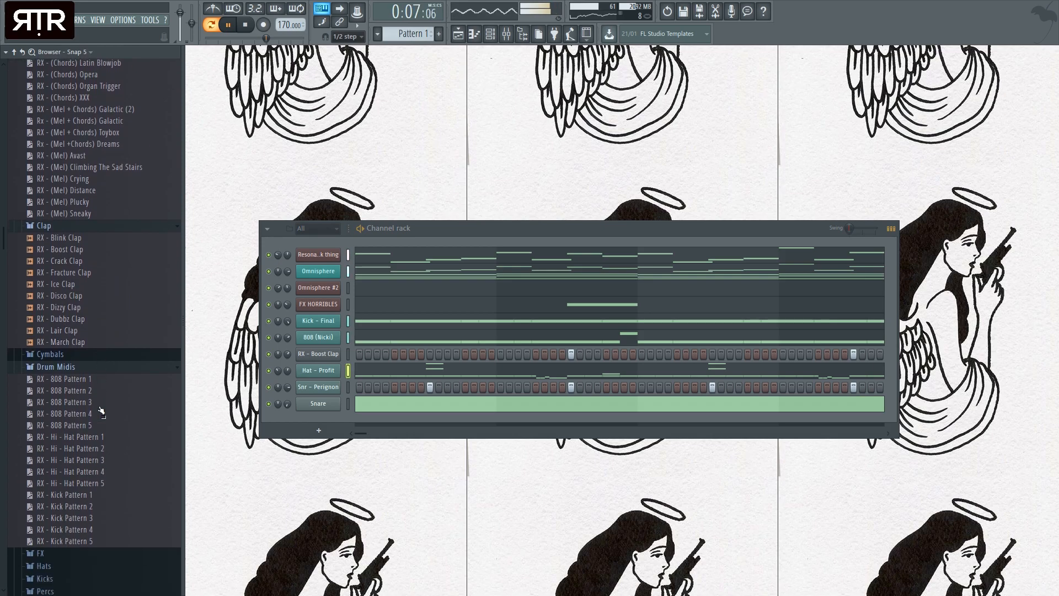
pyautogui.scroll(13, 109, 222)
# - Add R - Show Hat from the Horizon Drum Kit cymbals as a channel below Snare, with a hit on step 5
pyautogui.click(108, 216)
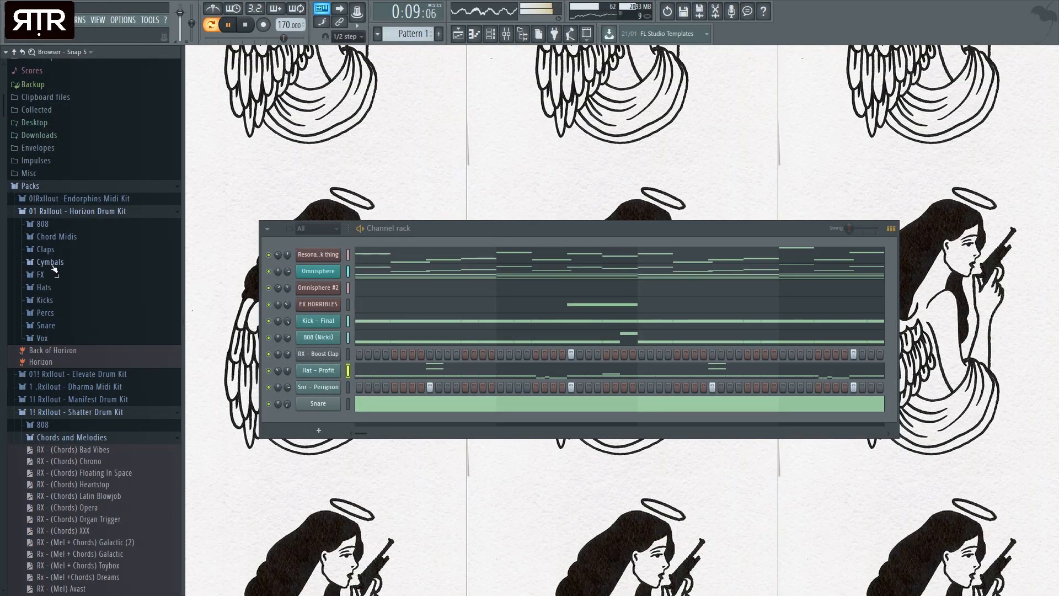
pyautogui.click(53, 265)
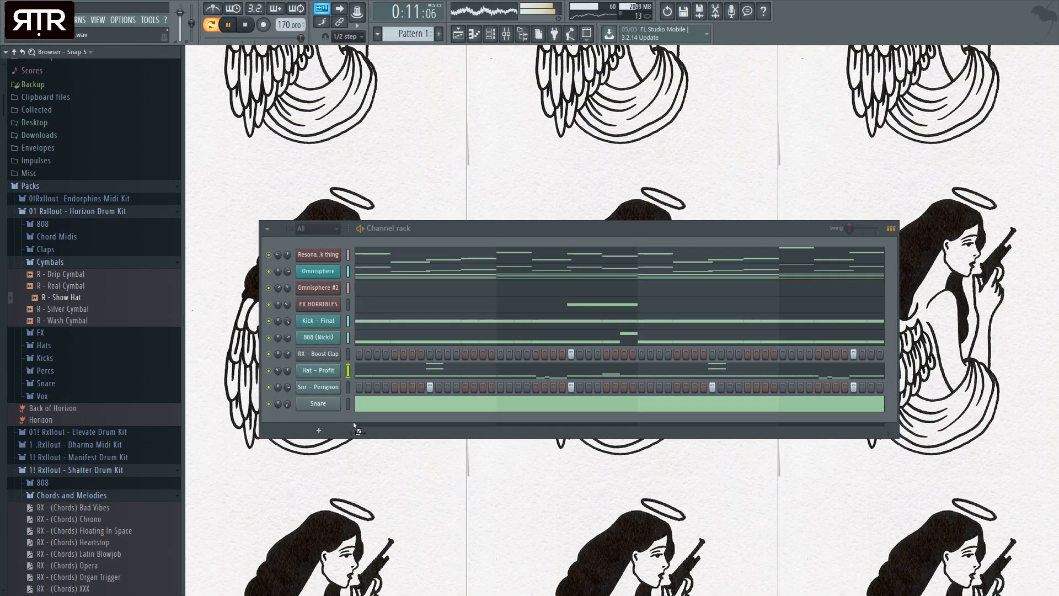
pyautogui.moveTo(355, 421); pyautogui.dragTo(371, 431)
pyautogui.click(395, 421)
pyautogui.press('space')
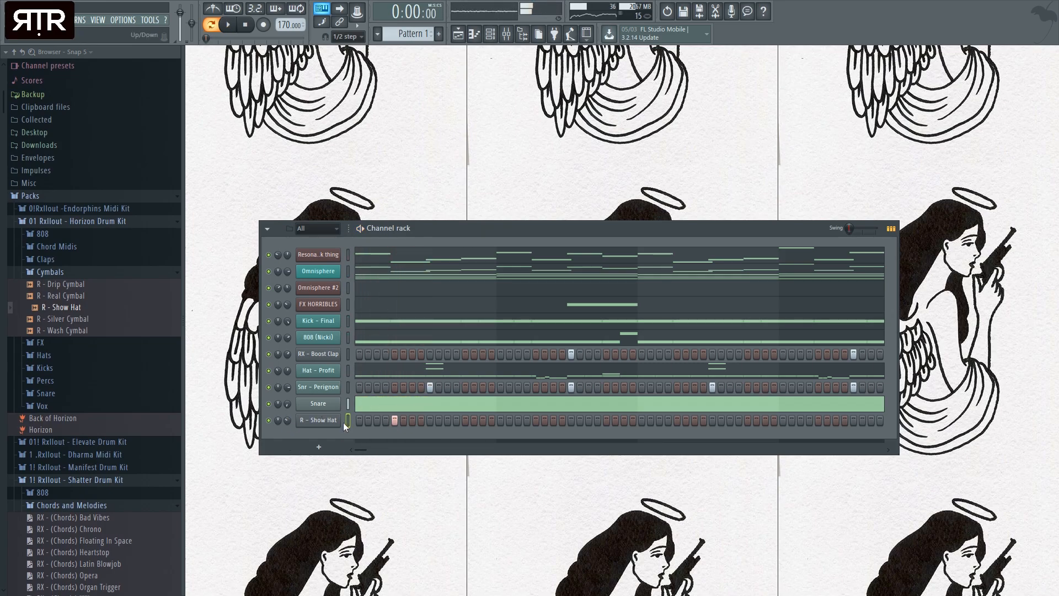
# - Examine the R - Show Hat piano roll and sample settings while playing the pattern
pyautogui.press('F7')
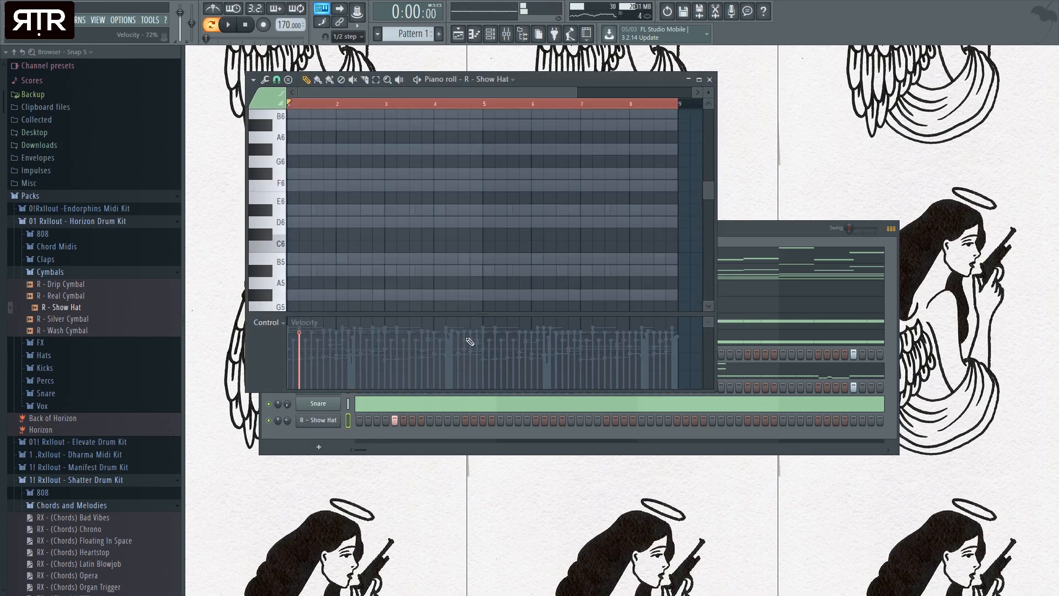
pyautogui.scroll(-3, 448, 301)
pyautogui.press('space')
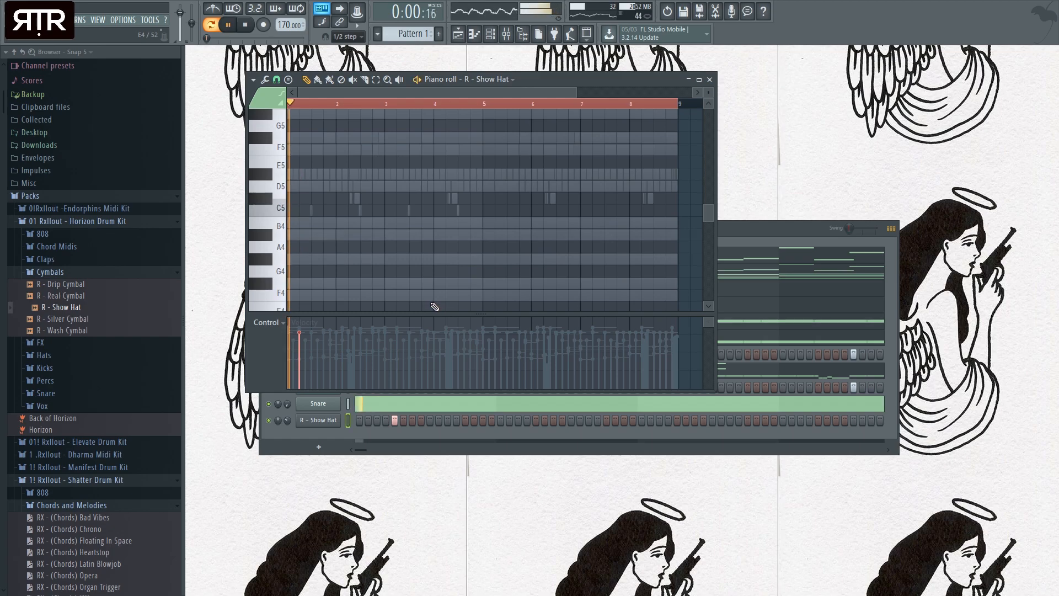
pyautogui.click(318, 422)
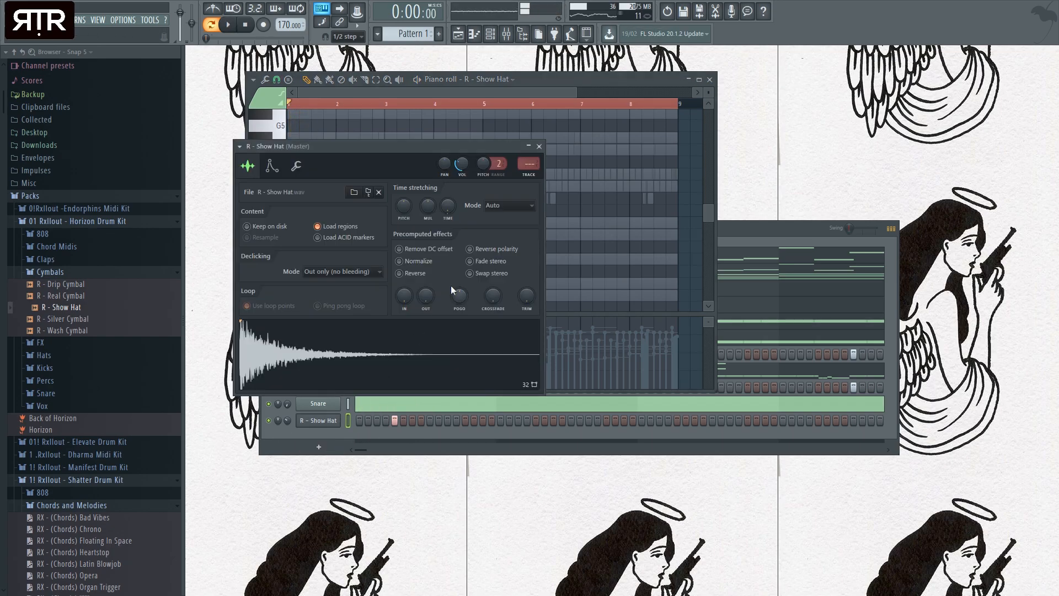
pyautogui.press('space')
pyautogui.press('space')
pyautogui.click(710, 80)
# - Place R - Show Hat notes on D#5 at the second beat of bars 1 and 3 with reduced velocity
pyautogui.click(329, 422)
pyautogui.press('F7')
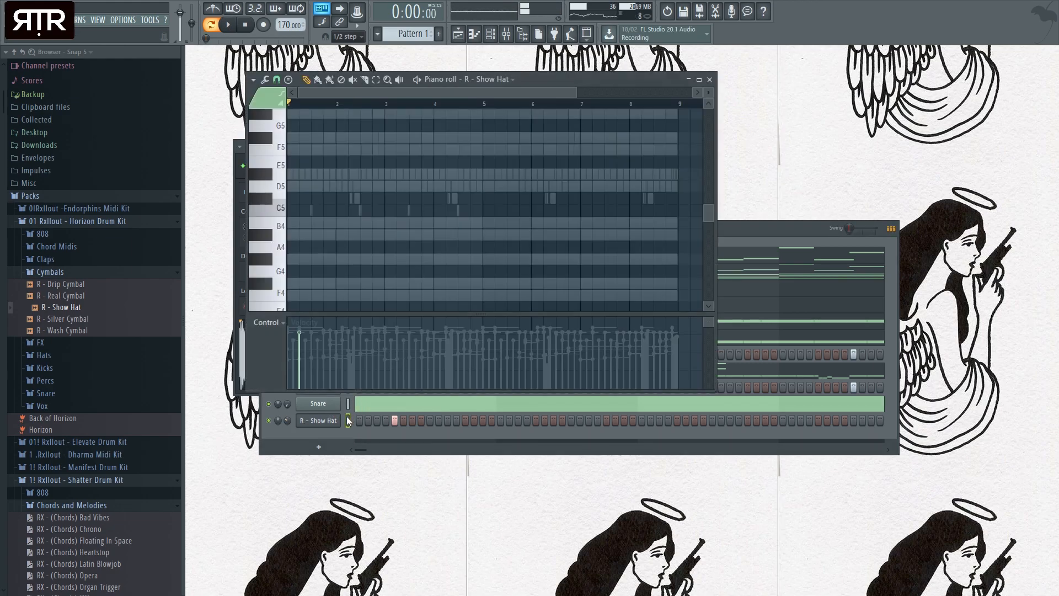
pyautogui.press('space')
pyautogui.click(412, 174)
pyautogui.moveTo(415, 200); pyautogui.dragTo(395, 171)
pyautogui.press('space')
pyautogui.press('space')
pyautogui.press('space')
pyautogui.press('space')
# - Copy the R - Show Hat notes to the second beat of every remaining bar through bar 8, and close the piano roll
pyautogui.moveTo(472, 212); pyautogui.dragTo(194, 131)
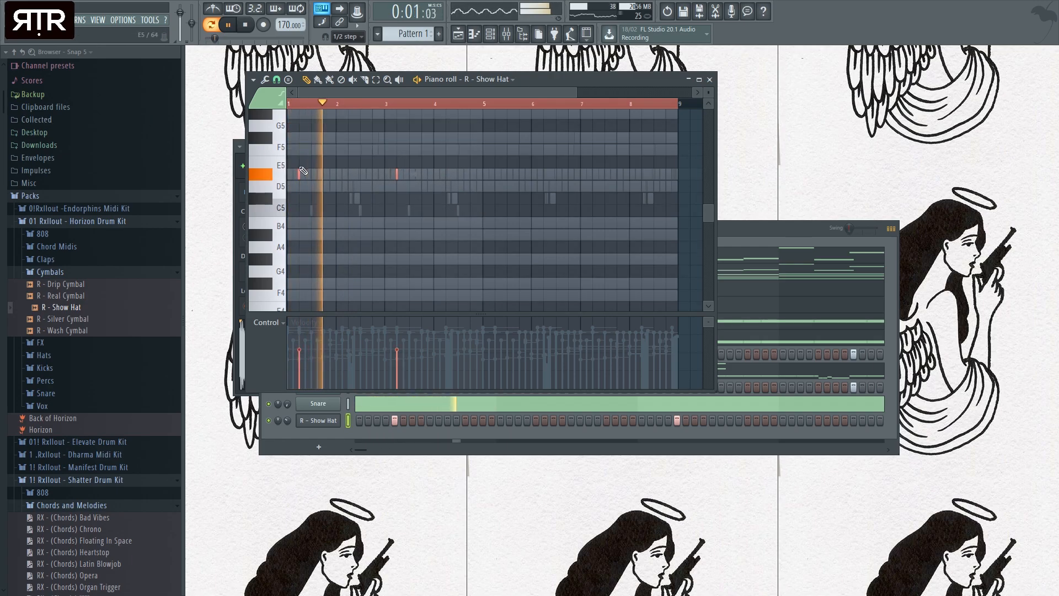
pyautogui.moveTo(298, 179); pyautogui.dragTo(345, 184)
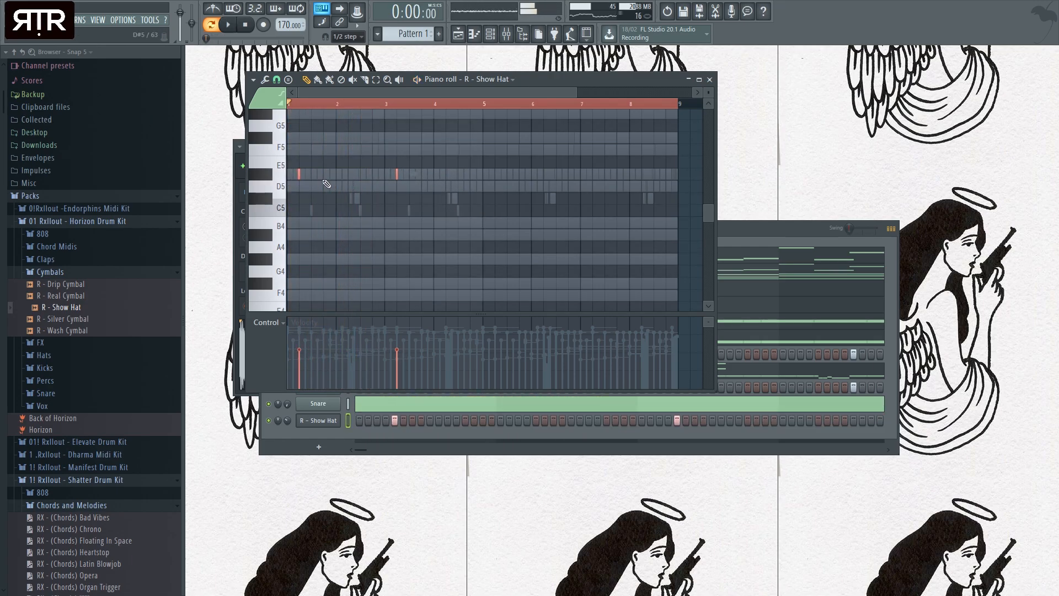
pyautogui.moveTo(530, 218); pyautogui.dragTo(276, 137)
pyautogui.hotkey('ctrl', 'b')
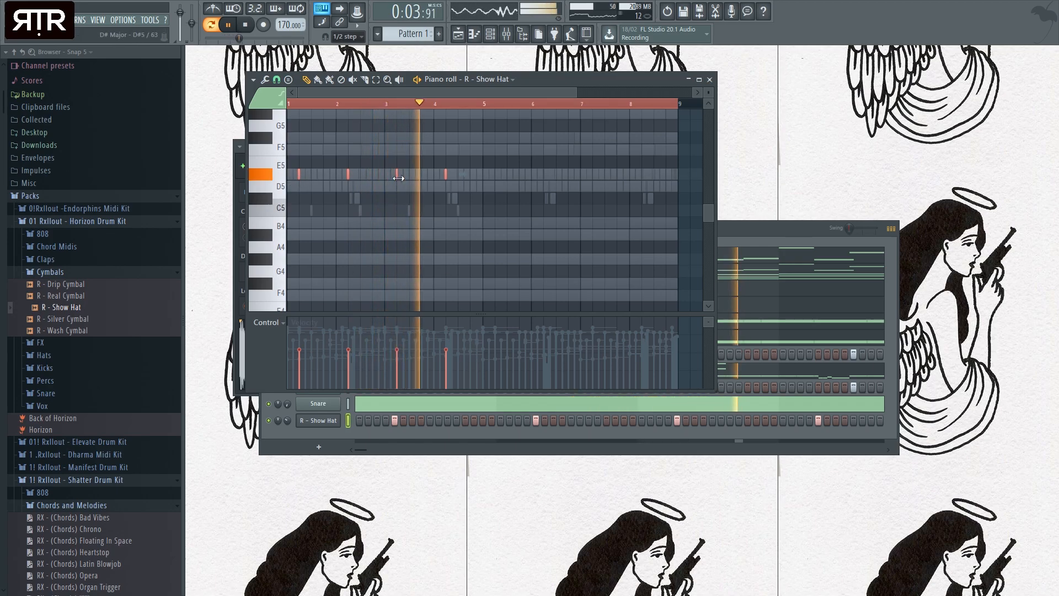
pyautogui.moveTo(582, 189); pyautogui.dragTo(591, 189)
pyautogui.press('space')
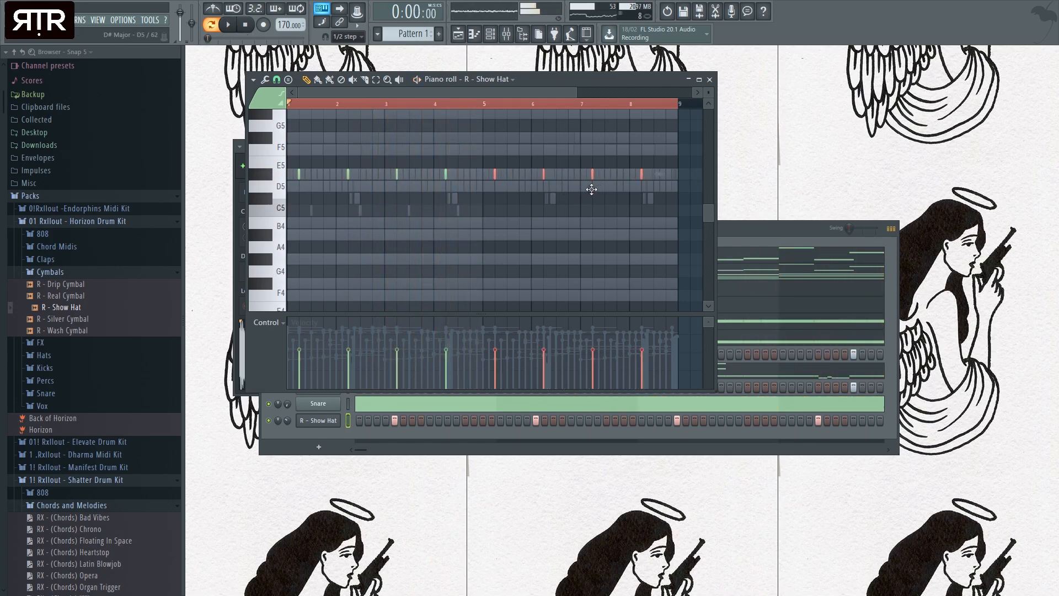
pyautogui.click(710, 80)
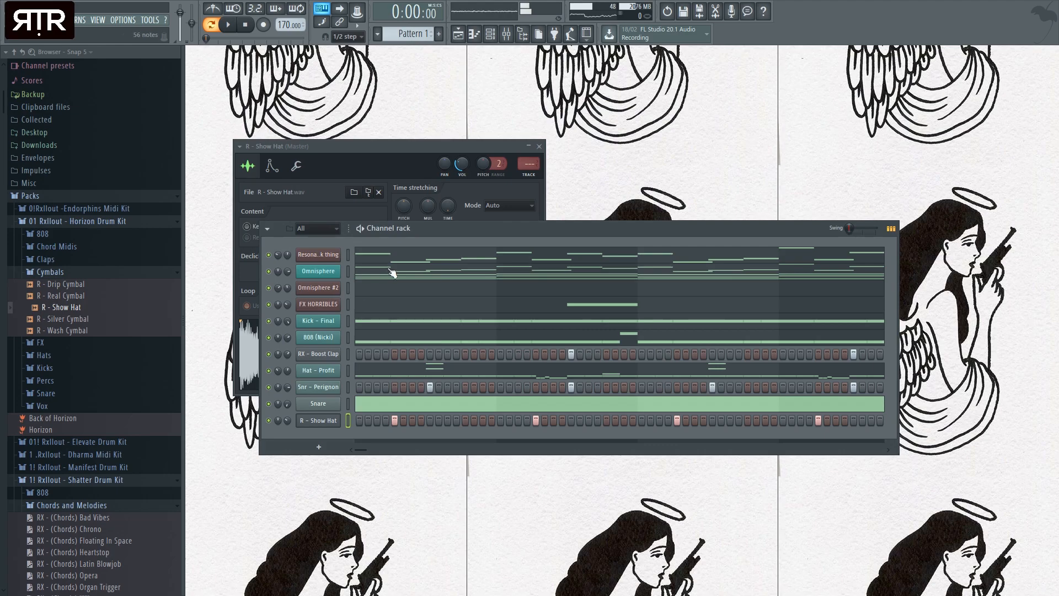
# - Adjust the ceiling of the Fruity Limiter on the Master mixer track and play the pattern
pyautogui.click(507, 35)
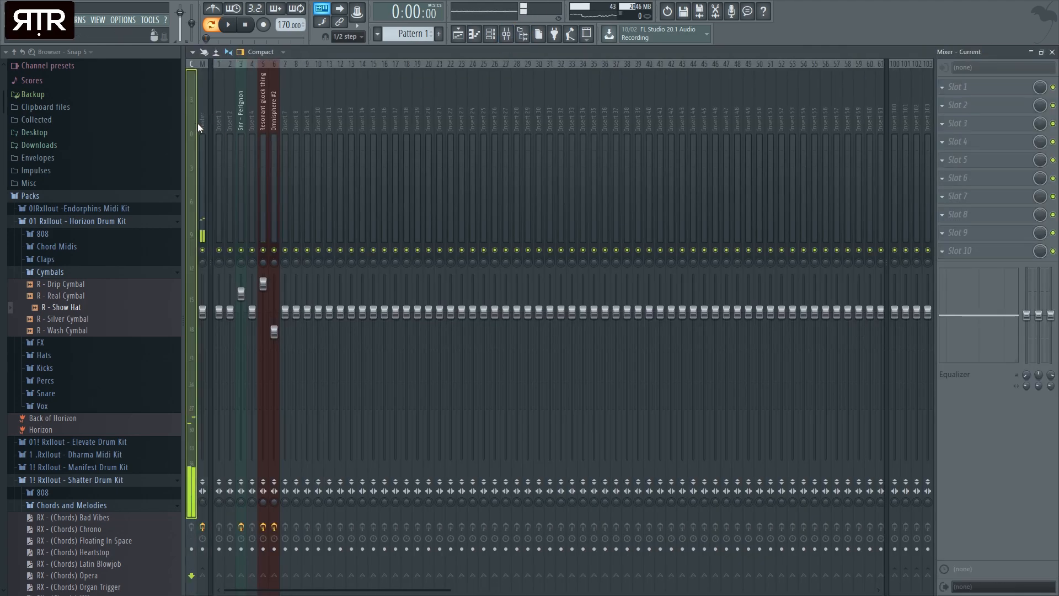
pyautogui.click(972, 251)
pyautogui.moveTo(534, 501); pyautogui.dragTo(534, 504)
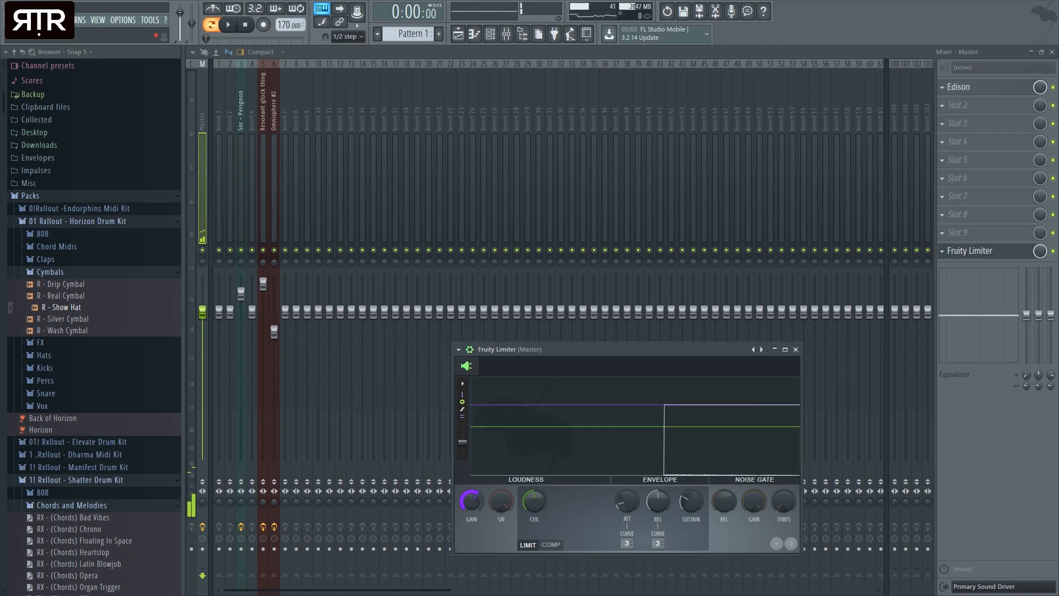
pyautogui.press('space')
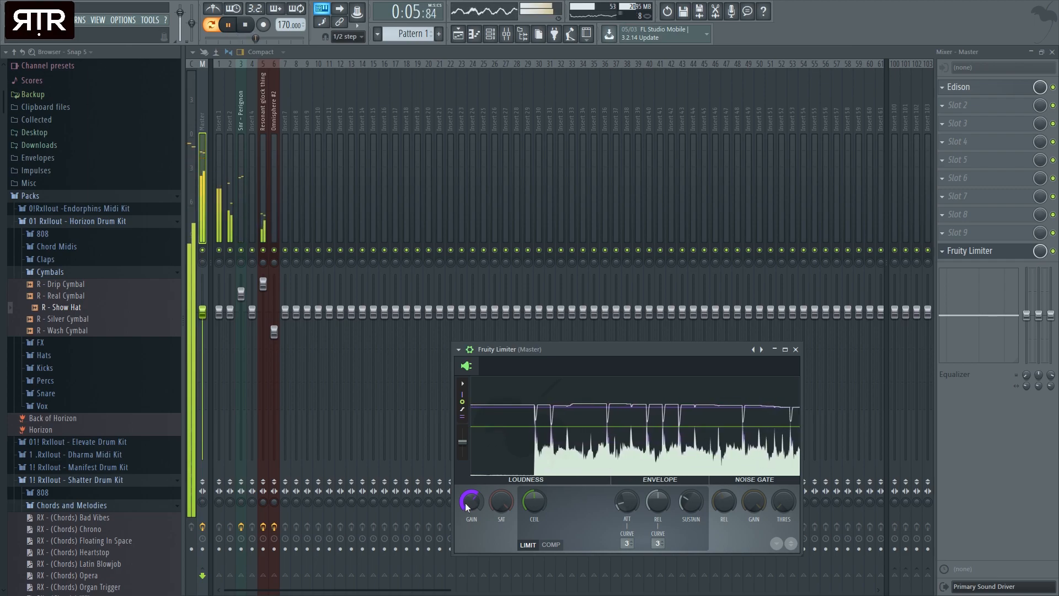
# - Lower the Snr - Perignon fader, raise the Omnisphere #2 fader slightly, and close the mixer
pyautogui.moveTo(241, 294); pyautogui.dragTo(274, 329)
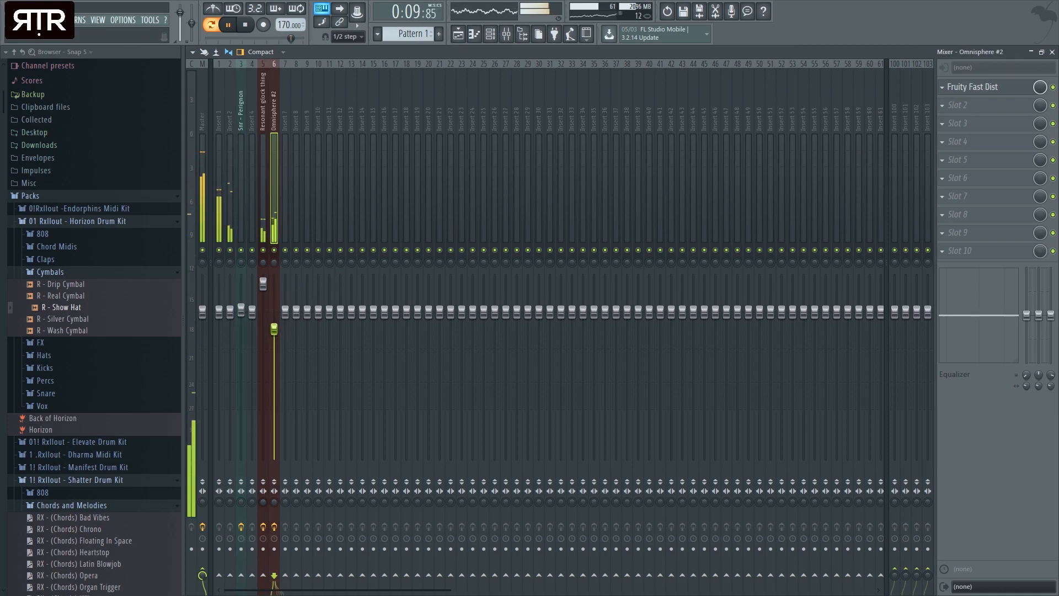
pyautogui.click(264, 284)
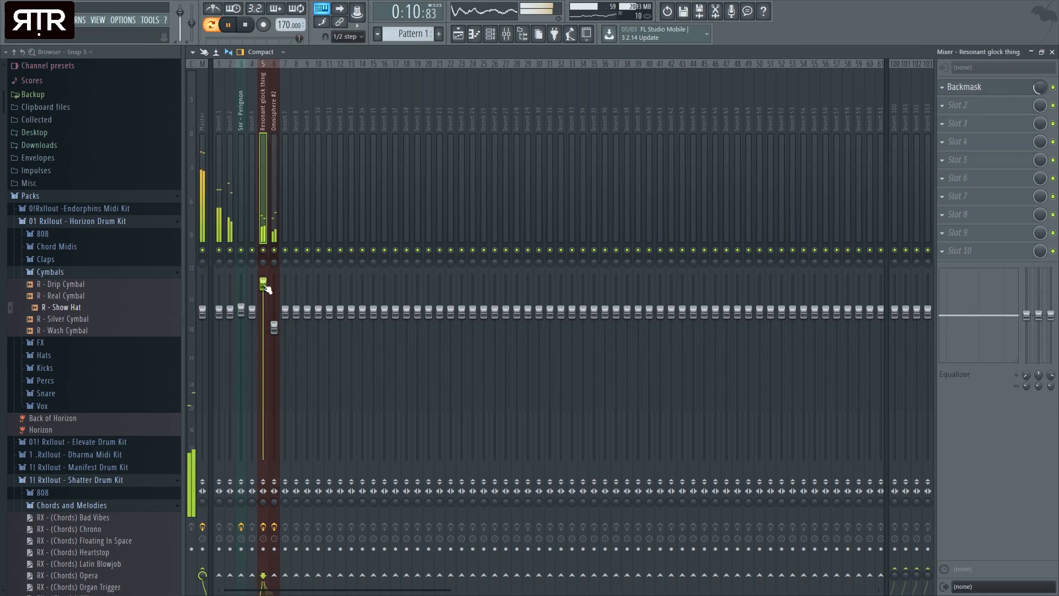
pyautogui.click(1052, 52)
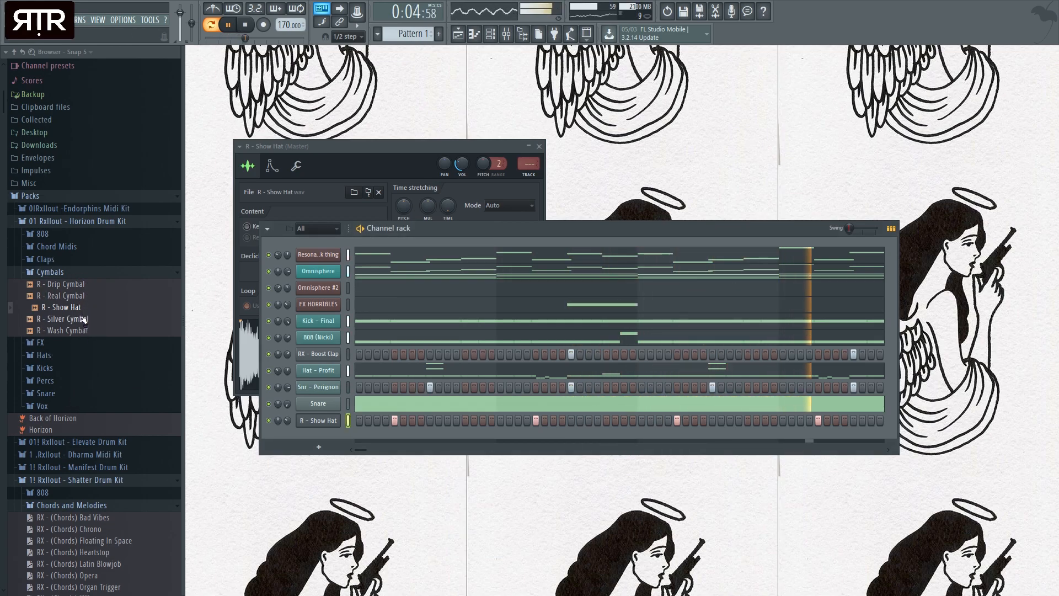
# - Add Cym - Artic from the Cymbal folder of kit 6 as a channel below R - Show Hat, with a hit on step 1
pyautogui.scroll(-5, 89, 349)
pyautogui.click(14, 52)
pyautogui.click(41, 255)
pyautogui.scroll(-2, 58, 382)
pyautogui.click(47, 314)
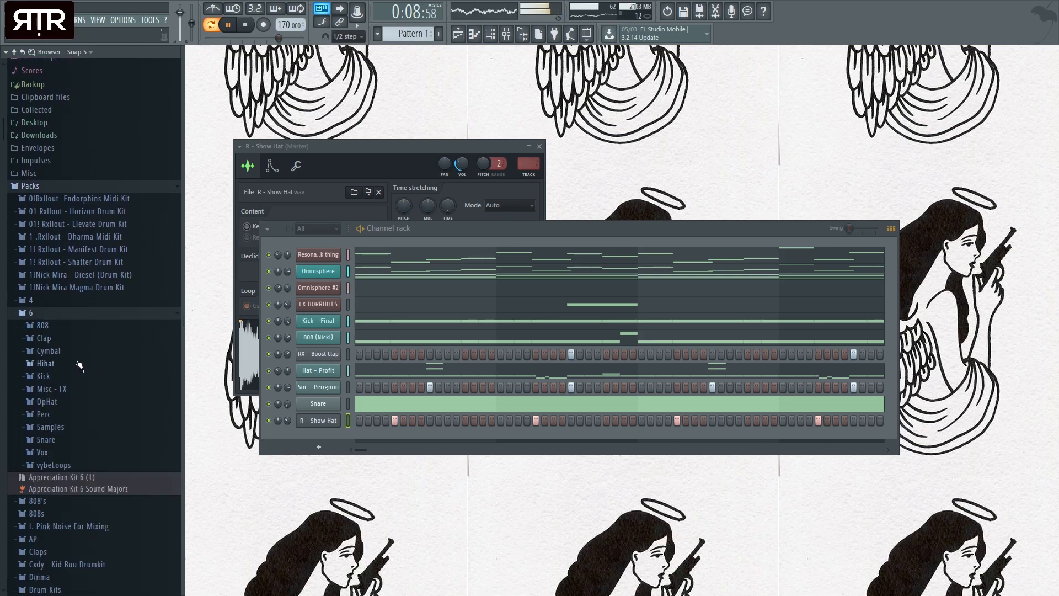
pyautogui.click(65, 351)
pyautogui.moveTo(321, 425); pyautogui.dragTo(357, 439)
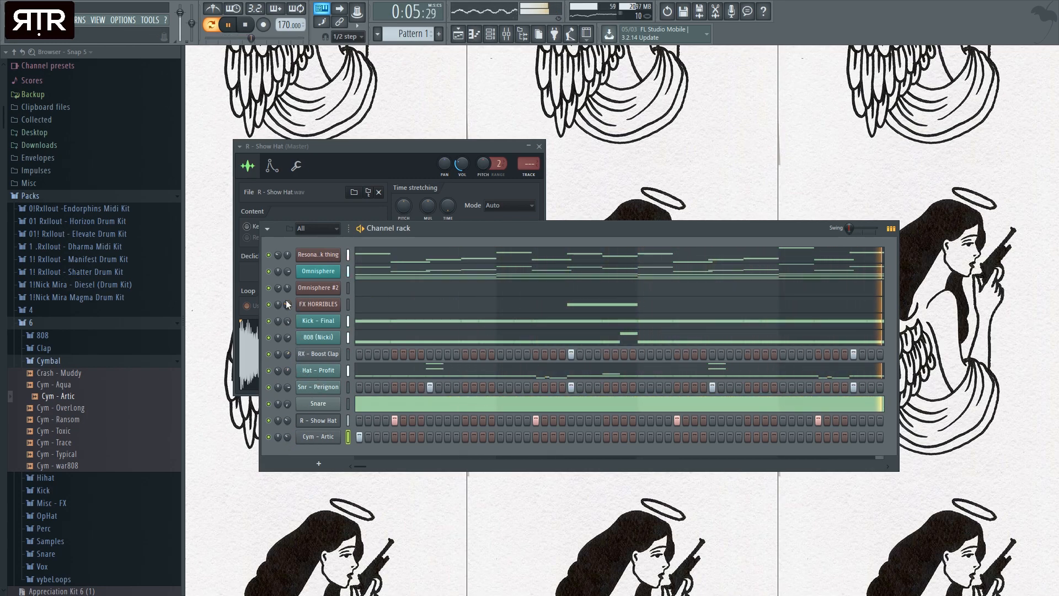
# - Open the 808 (Nicki) channel and its mixer track, and load Fruity Fast Dist into that track's first effect slot
pyautogui.click(508, 35)
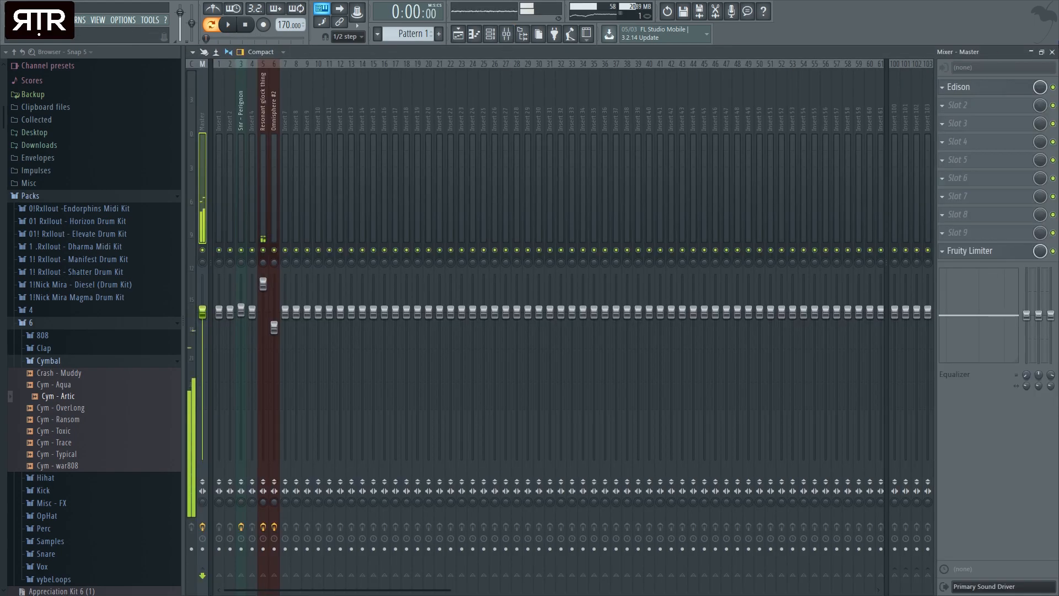
pyautogui.click(1052, 52)
pyautogui.click(332, 343)
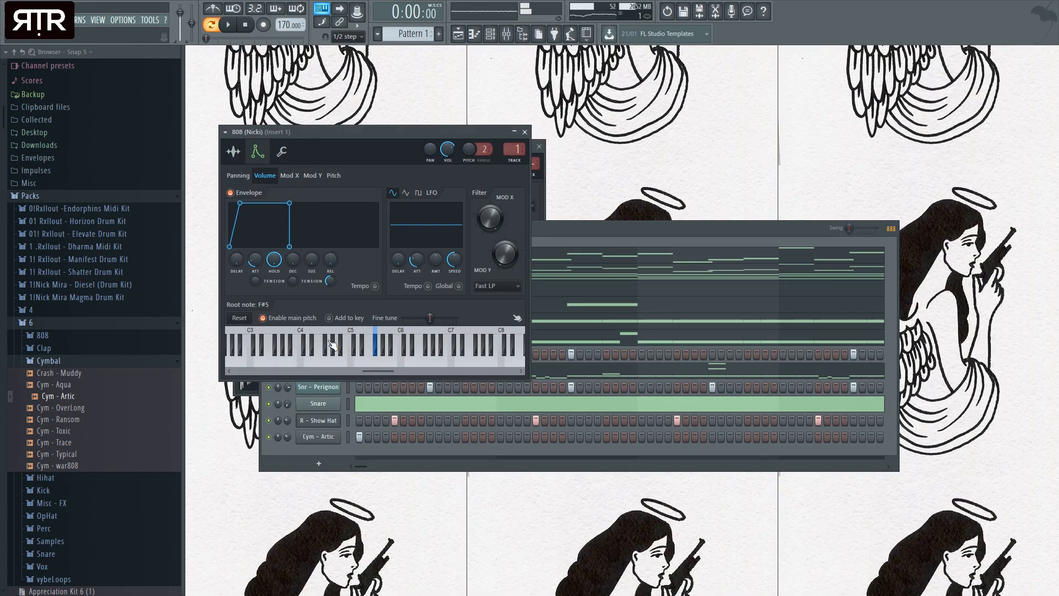
pyautogui.press('F9')
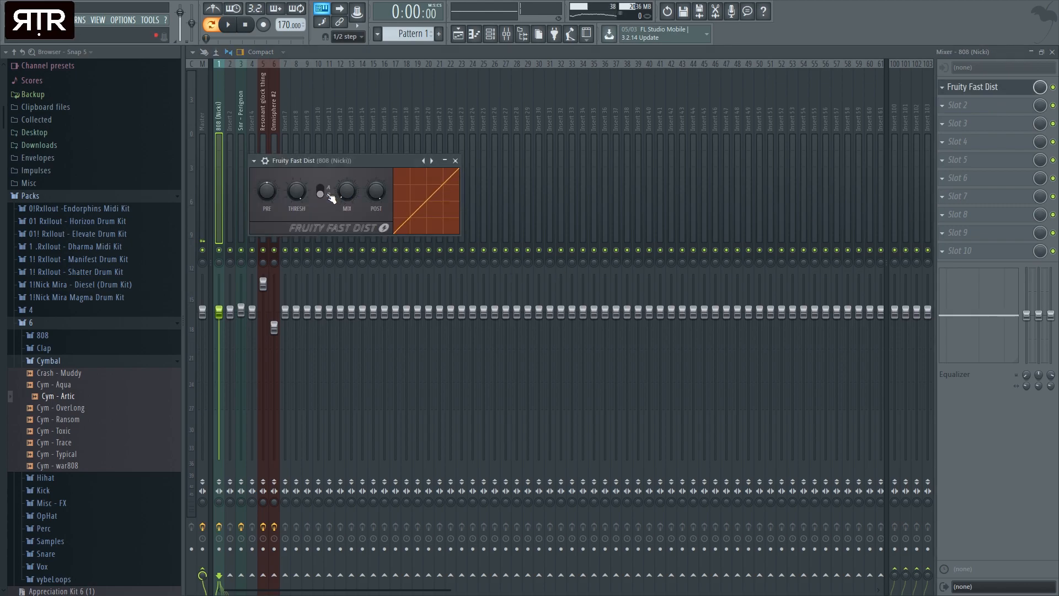
# - Play the pattern with the 808 (Nicki) mixer track soloed, raise its fader slightly, then stop and unsolo it
pyautogui.press('space')
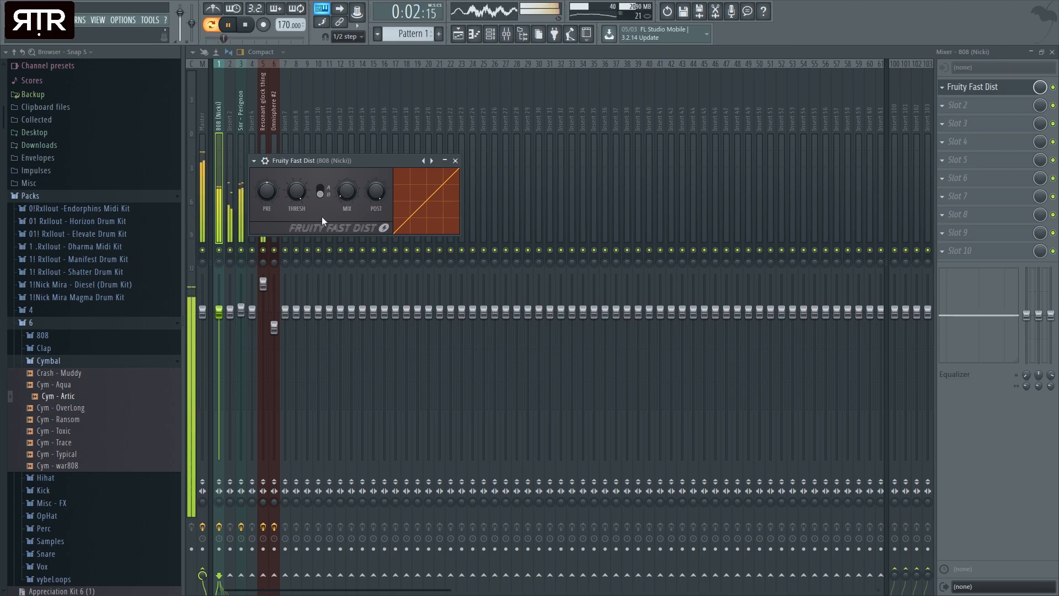
pyautogui.rightClick(219, 250)
pyautogui.moveTo(222, 310); pyautogui.dragTo(222, 307)
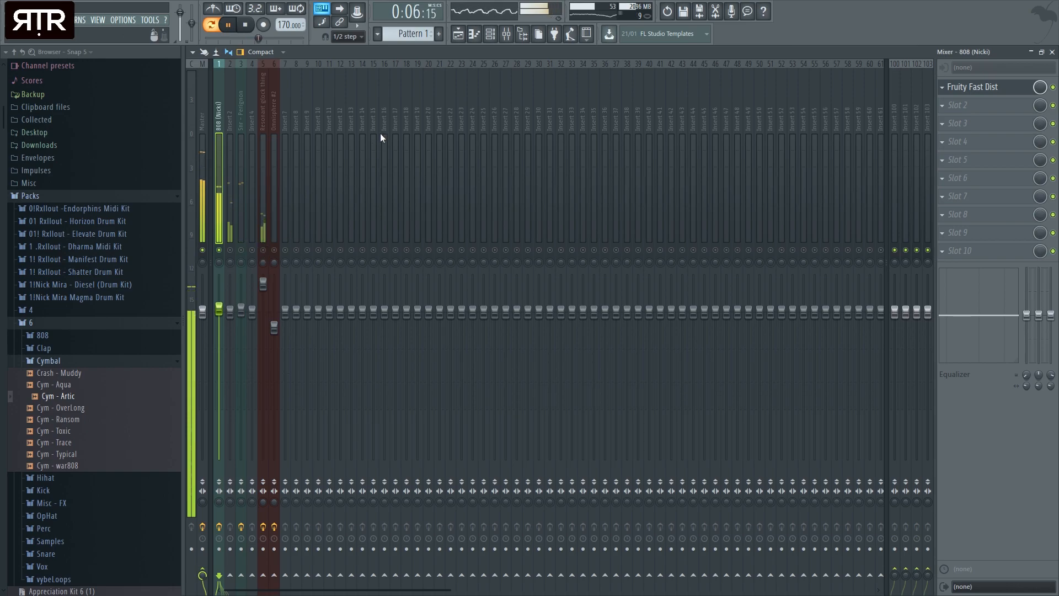
pyautogui.press('space')
pyautogui.rightClick(219, 250)
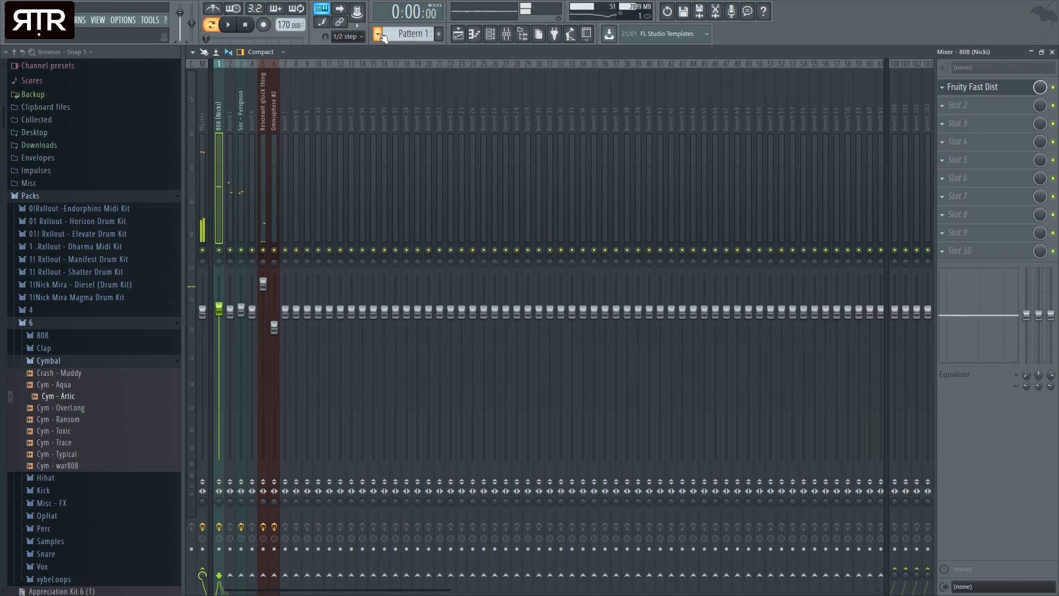
# - Split Pattern 1 by channel and place Resonant glock thing, Omnisphere and Omnisphere #2 on playlist tracks 1 to 3 from bar 1
pyautogui.press('F5')
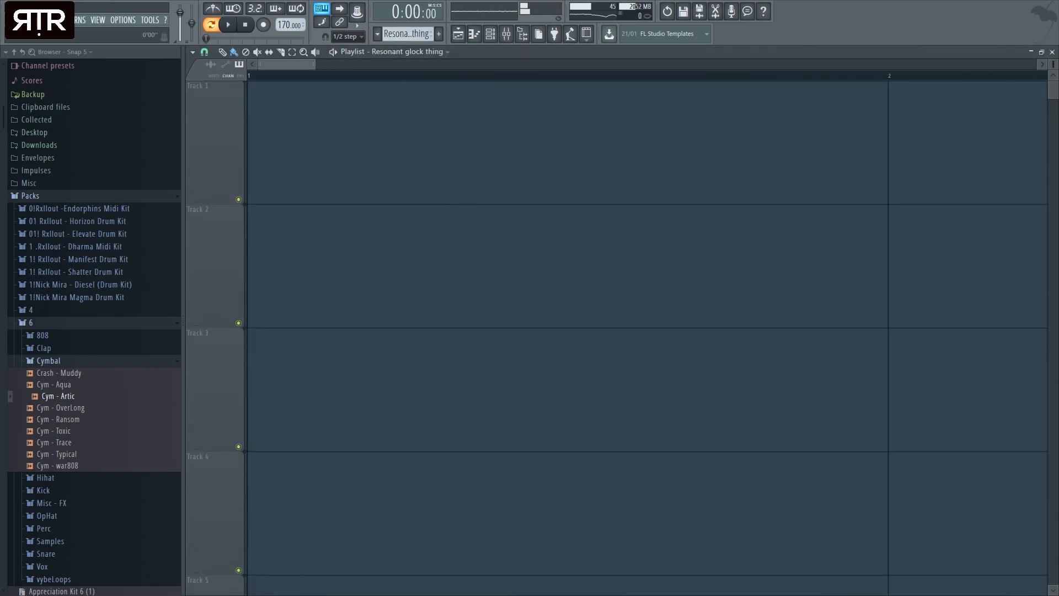
pyautogui.click(274, 85)
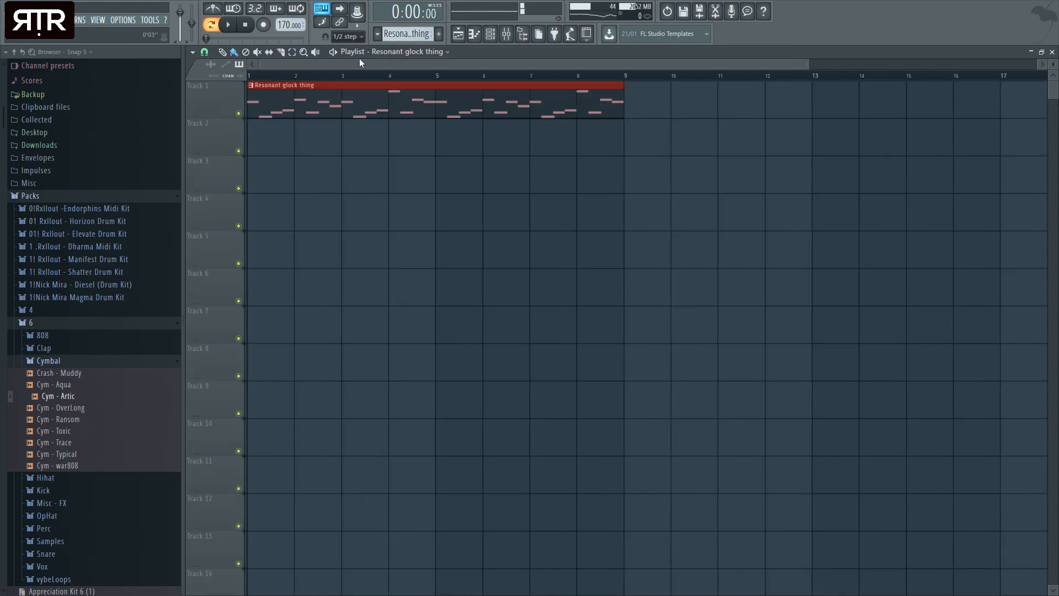
pyautogui.click(291, 150)
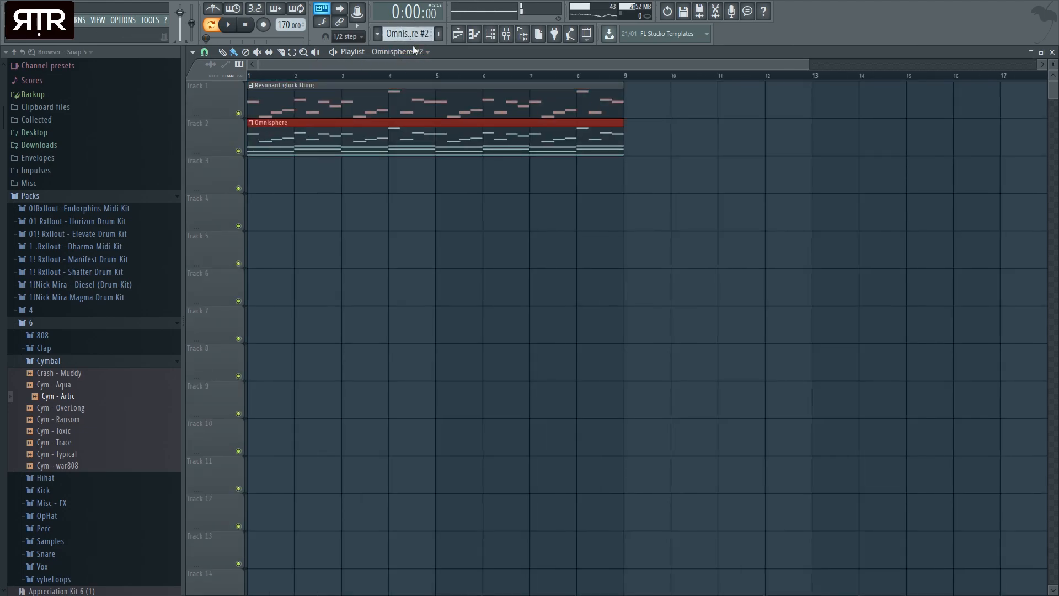
pyautogui.click(365, 191)
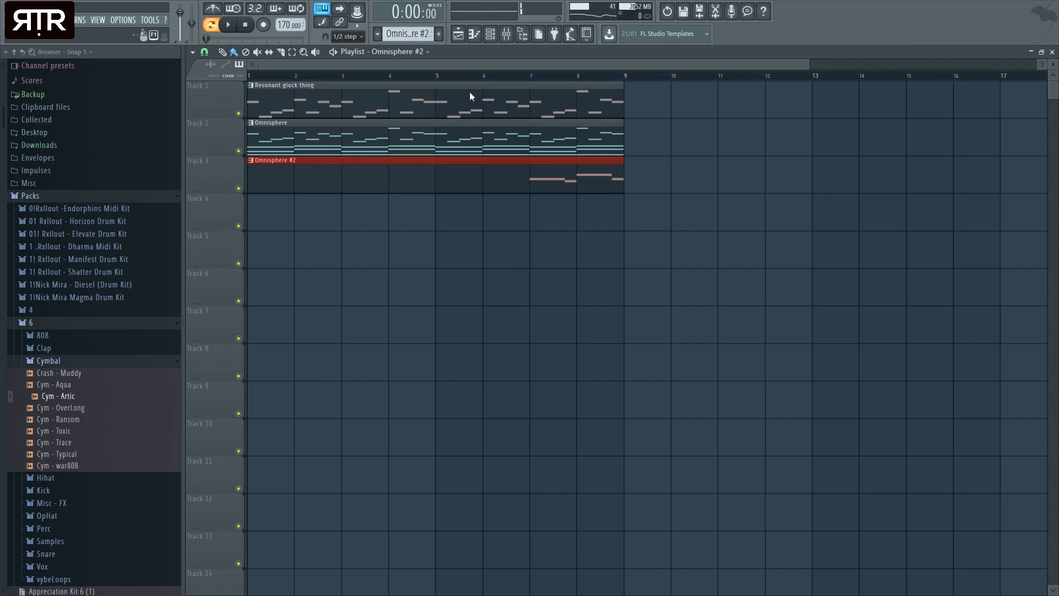
# - Place FX HORRIBLES, Kick - Final and 808 (Nicki) on playlist tracks 4, 5 and 6, covering bars 1 to 8
pyautogui.scroll(-1, 407, 34)
pyautogui.click(333, 208)
pyautogui.moveTo(334, 208); pyautogui.dragTo(288, 205)
pyautogui.moveTo(527, 214); pyautogui.dragTo(634, 219)
pyautogui.scroll(1, 390, 51)
pyautogui.click(252, 265)
pyautogui.moveTo(443, 99); pyautogui.dragTo(444, 91)
pyautogui.click(271, 289)
pyautogui.moveTo(406, 36); pyautogui.dragTo(406, 46)
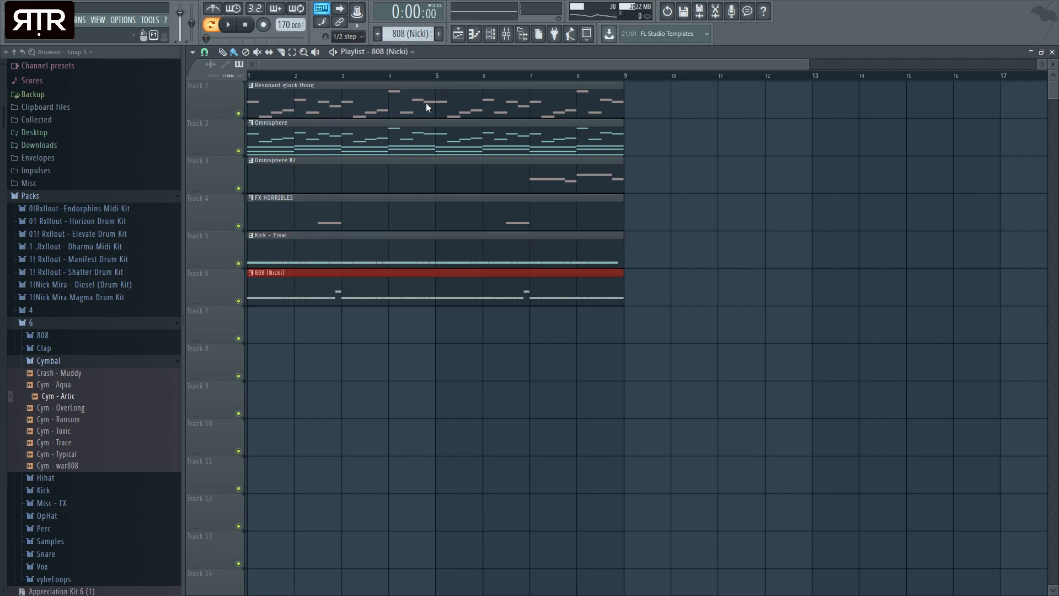
# - Place RX - Boost Clap, Hat - Profit and two consecutive Snr - Perignon clips on playlist tracks 7, 8 and 9 across bars 1 to 8
pyautogui.moveTo(313, 319); pyautogui.dragTo(262, 315)
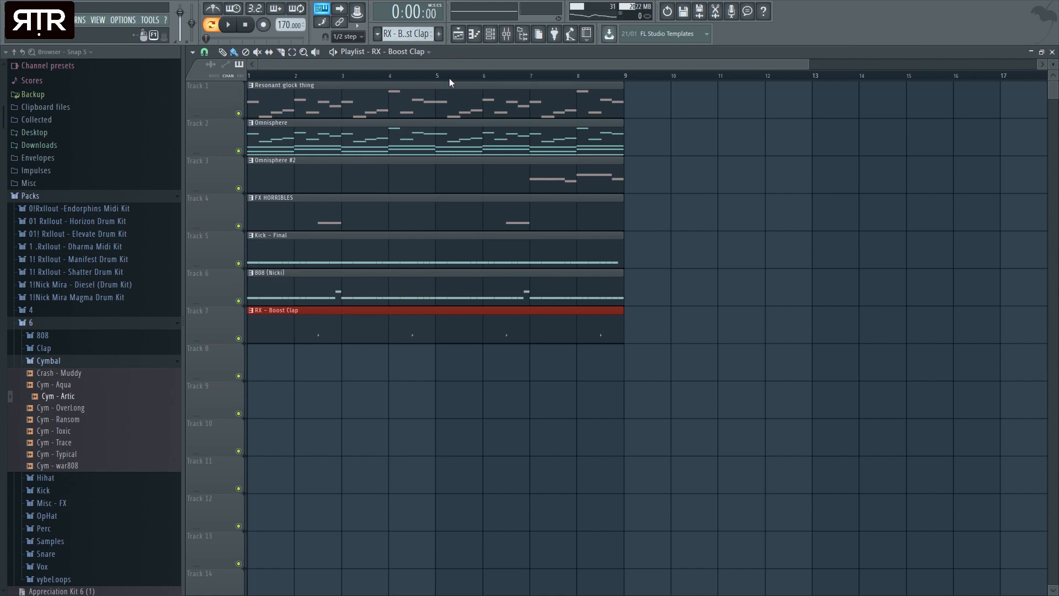
pyautogui.click(452, 114)
pyautogui.moveTo(321, 352); pyautogui.dragTo(276, 353)
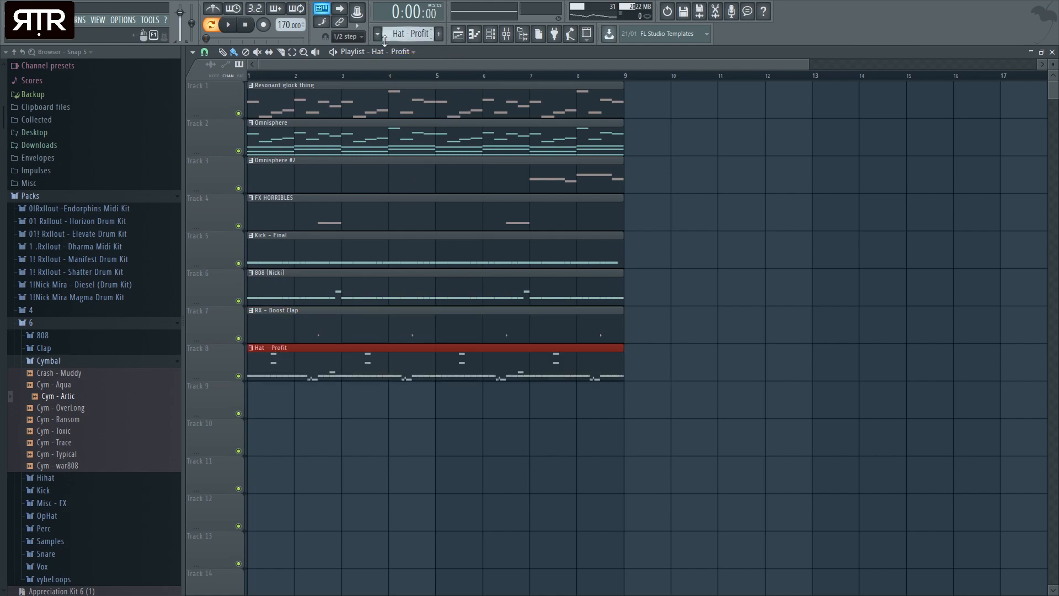
pyautogui.moveTo(289, 398)
pyautogui.mouseDown()
pyautogui.moveTo(340, 410)
pyautogui.moveTo(531, 400)
pyautogui.mouseUp()
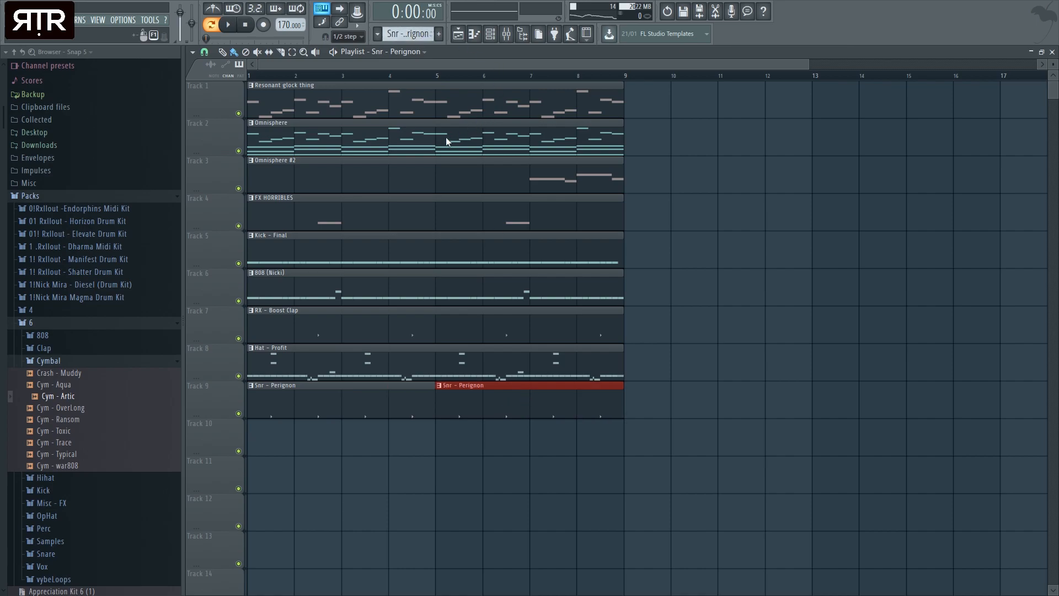
# - Place R - Show Hat on playlist track 10 across bars 1 to 8, and Cym - Artic on track 11 at bars 1 and 5
pyautogui.moveTo(283, 434)
pyautogui.mouseDown()
pyautogui.moveTo(259, 436)
pyautogui.moveTo(524, 434)
pyautogui.moveTo(398, 431)
pyautogui.mouseUp()
pyautogui.scroll(-1, 389, 230)
pyautogui.click(297, 432)
pyautogui.rightClick(367, 448)
pyautogui.rightClick(398, 440)
pyautogui.hotkey('ctrl', 'z')
pyautogui.click(272, 440)
pyautogui.click(491, 437)
pyautogui.moveTo(490, 436); pyautogui.dragTo(426, 435)
pyautogui.moveTo(617, 468)
pyautogui.mouseDown()
pyautogui.moveTo(291, 427)
pyautogui.moveTo(468, 438)
pyautogui.moveTo(433, 439)
pyautogui.mouseUp()
pyautogui.keyDown('ctrl'); pyautogui.rightClick(439, 453); pyautogui.keyUp('ctrl')
# - Duplicate the whole eight-bar arrangement into bars 9 to 16, then duplicate all sixteen bars into bars 17 to 32
pyautogui.scroll(-3, 431, 471)
pyautogui.hotkey('ctrl', 'a')
pyautogui.moveTo(294, 189); pyautogui.dragTo(575, 213)
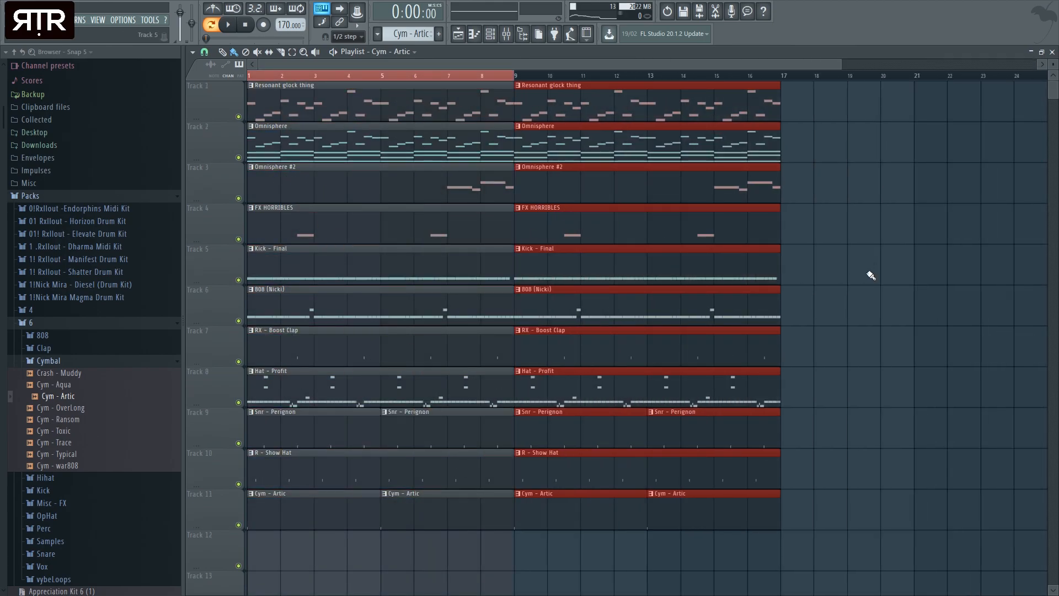
pyautogui.scroll(-1, 870, 267)
pyautogui.hotkey('ctrl', 'a')
pyautogui.moveTo(343, 466); pyautogui.dragTo(702, 390)
pyautogui.scroll(-1, 411, 481)
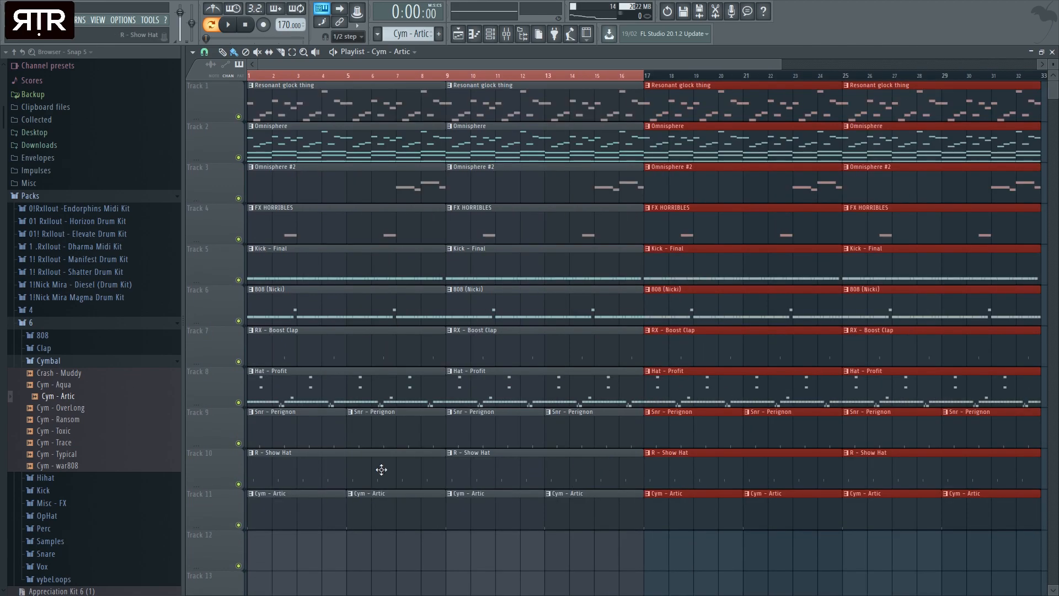
# - Delete the Omnisphere, kick, 808 and all other drum clips from bars 1 to 8, and the Omnisphere #2 clips from bars 1 to 16
pyautogui.moveTo(325, 296)
pyautogui.mouseDown()
pyautogui.moveTo(257, 530)
pyautogui.moveTo(390, 530)
pyautogui.mouseUp()
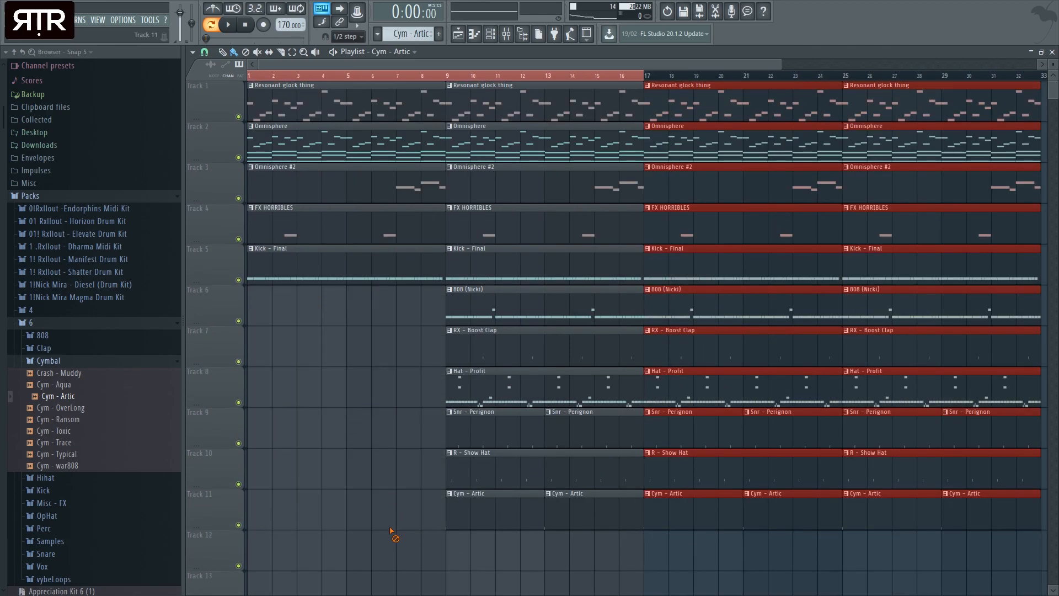
pyautogui.rightClick(366, 248)
pyautogui.rightClick(401, 145)
pyautogui.scroll(-1, 824, 299)
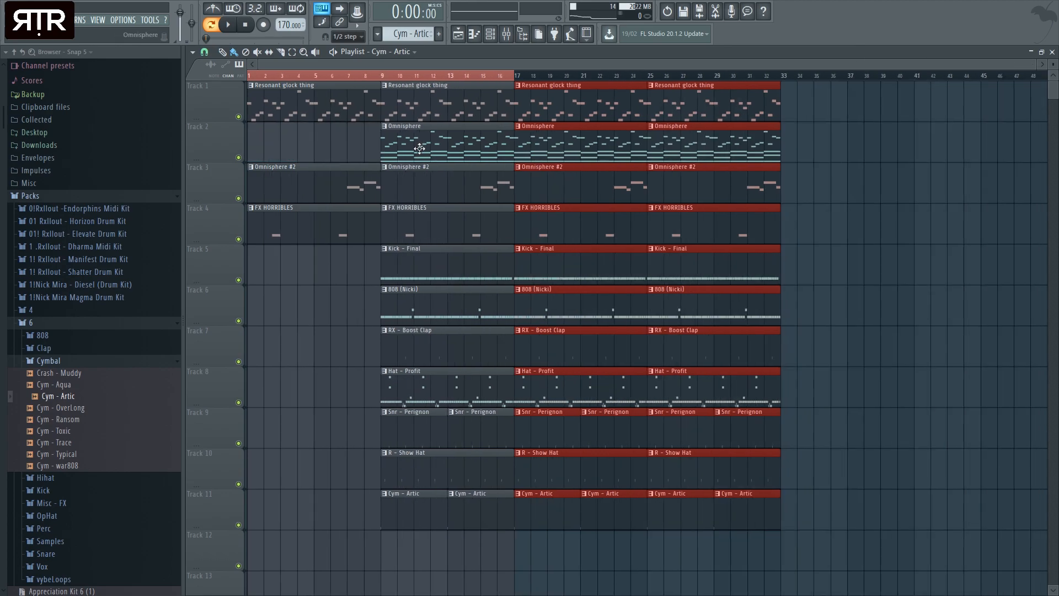
pyautogui.moveTo(359, 181); pyautogui.dragTo(442, 200)
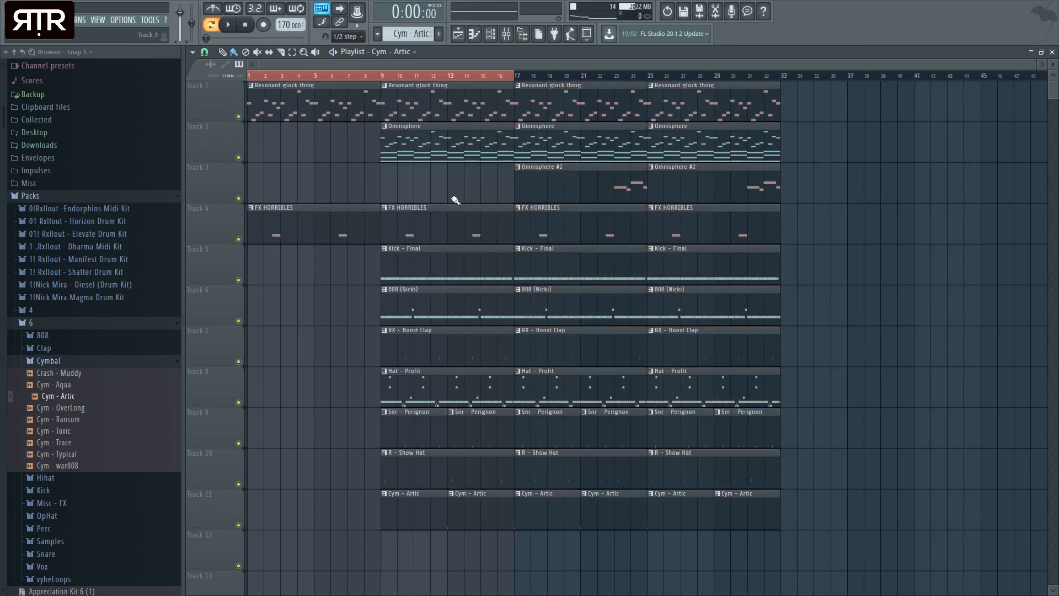
# - Extend the time selection over the whole arrangement and delete the Hat - Profit clip from bars 17 to 24
pyautogui.hotkey('ctrl', 'a')
pyautogui.click(355, 309)
pyautogui.rightClick(578, 390)
# - Switch playback to song mode and use an Omnisphere clip instead of the Resonant glock thing clip in bars 1 to 8
pyautogui.click(212, 25)
pyautogui.press('space')
pyautogui.press('space')
pyautogui.click(406, 144)
pyautogui.click(259, 144)
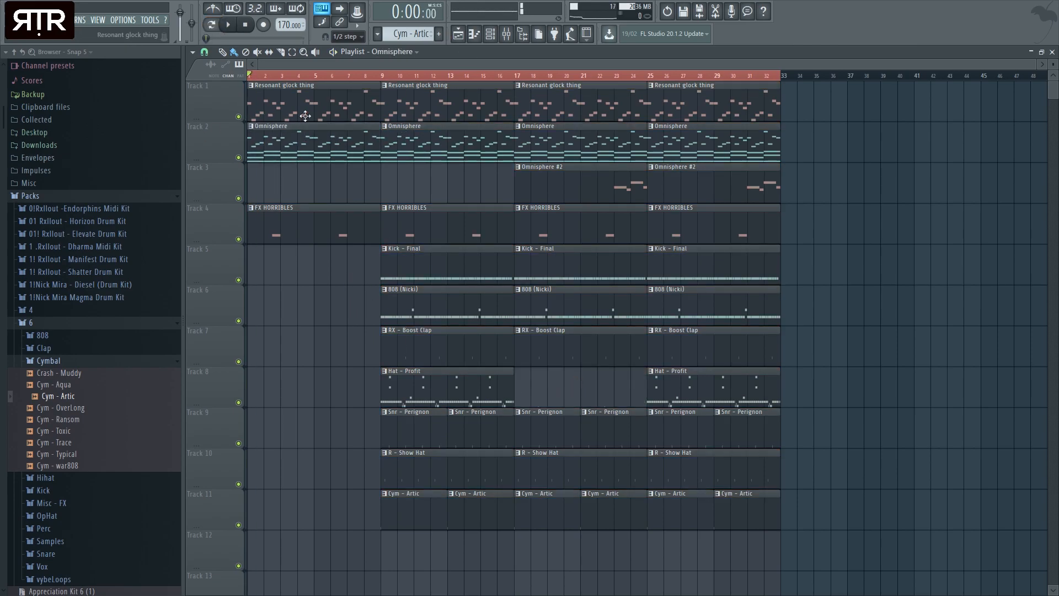
pyautogui.rightClick(318, 118)
# - Play the intro and check the mixer levels and the Omnisphere instrument's settings
pyautogui.press('space')
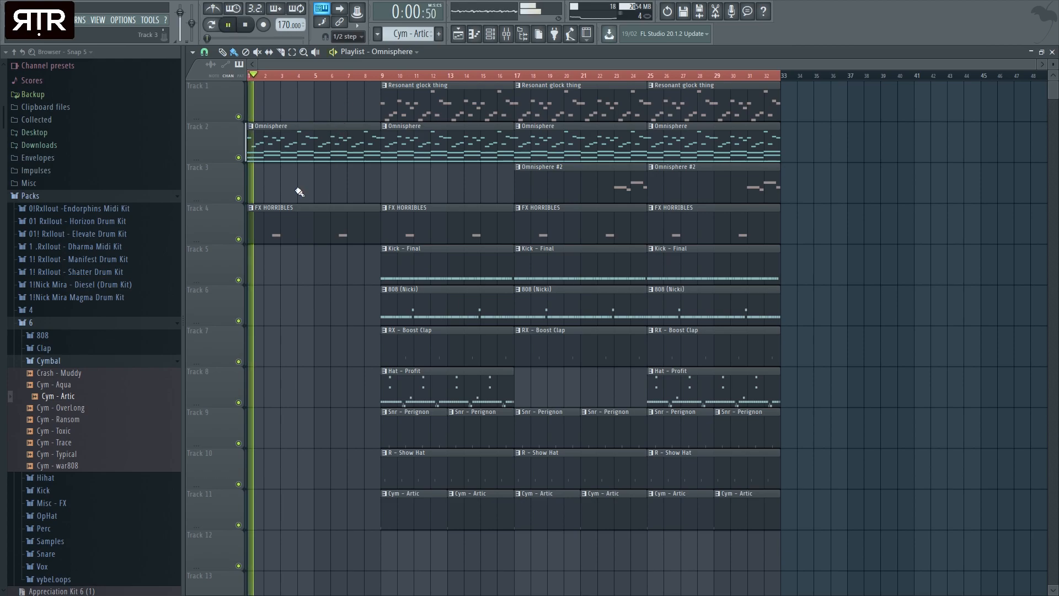
pyautogui.press('F9')
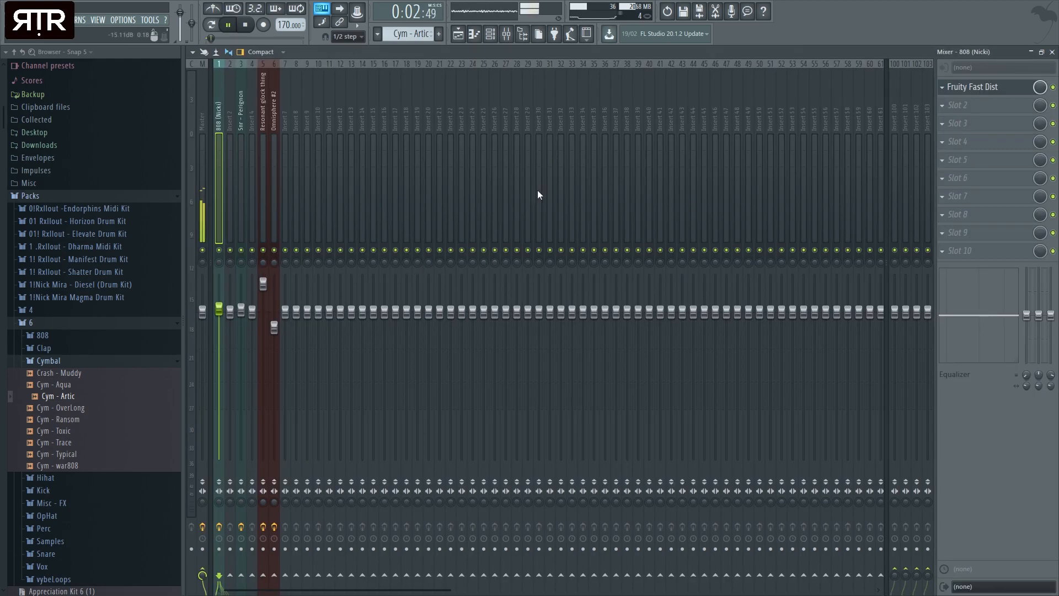
pyautogui.click(1053, 51)
pyautogui.press('space')
pyautogui.click(590, 234)
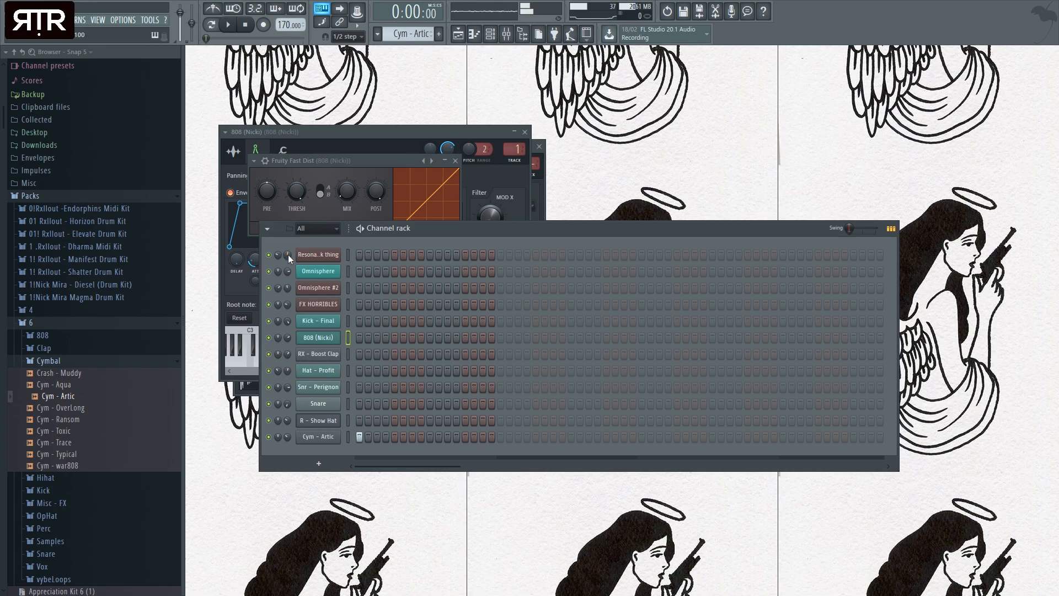
pyautogui.click(326, 271)
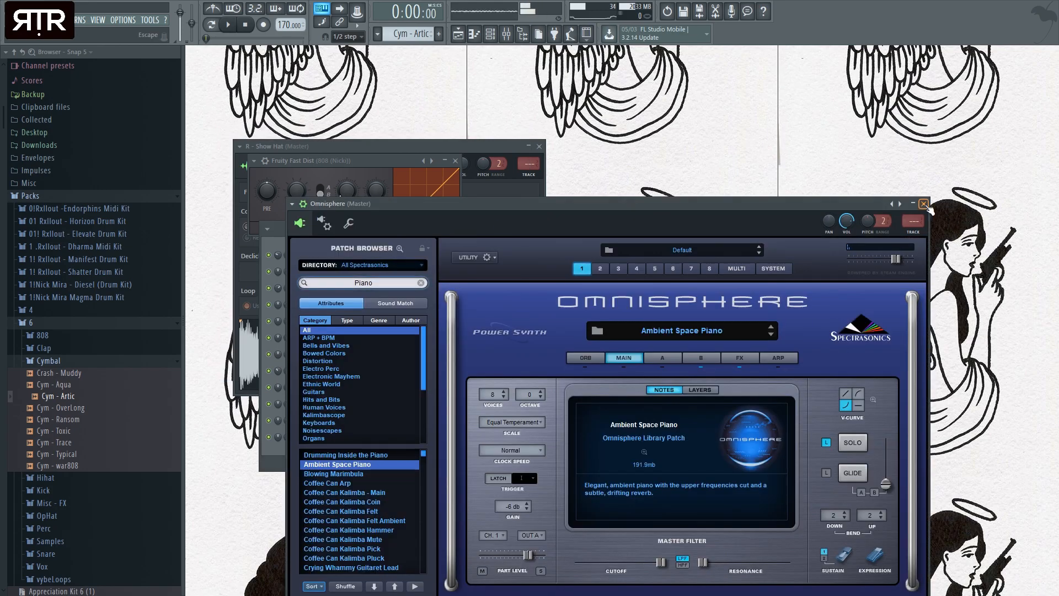
pyautogui.click(924, 204)
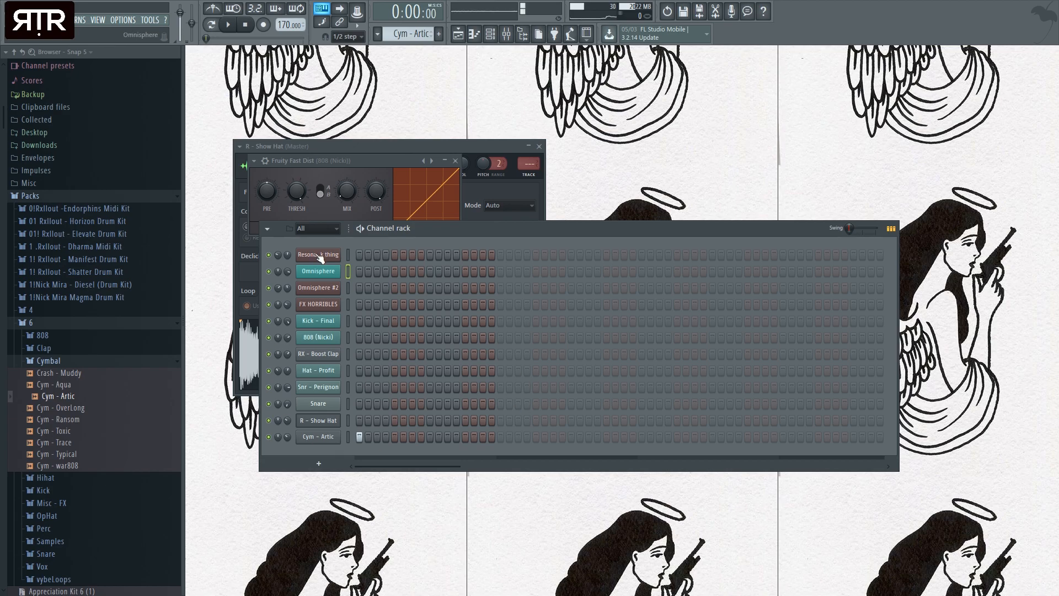
pyautogui.click(507, 37)
pyautogui.click(1053, 52)
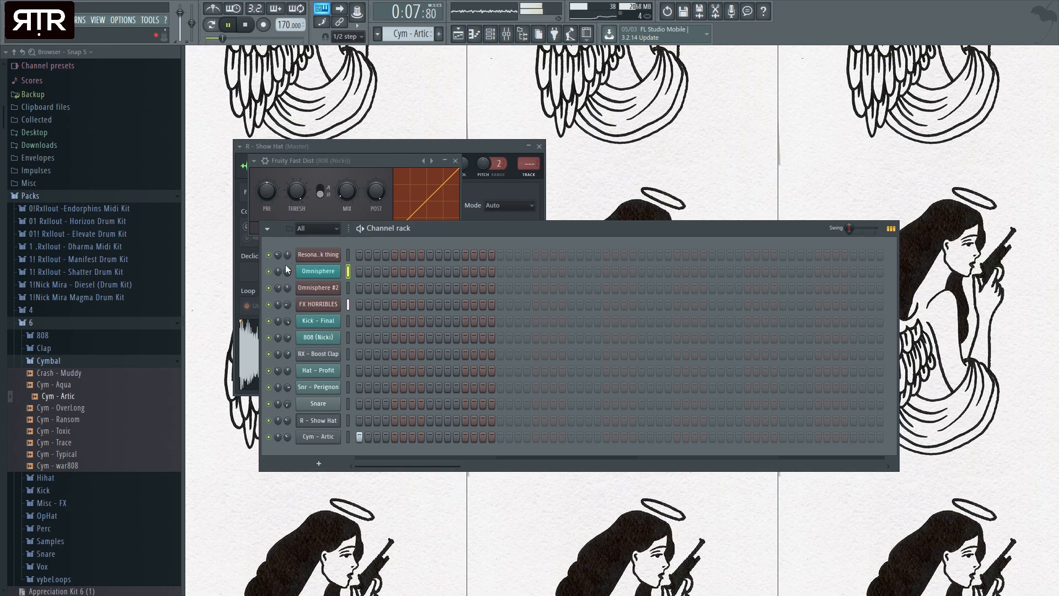
# - Close the R - Show Hat and Fruity Fast Dist windows, check the mixer, then stop playback and return to the playlist
pyautogui.moveTo(544, 148); pyautogui.dragTo(538, 149)
pyautogui.click(534, 147)
pyautogui.click(456, 161)
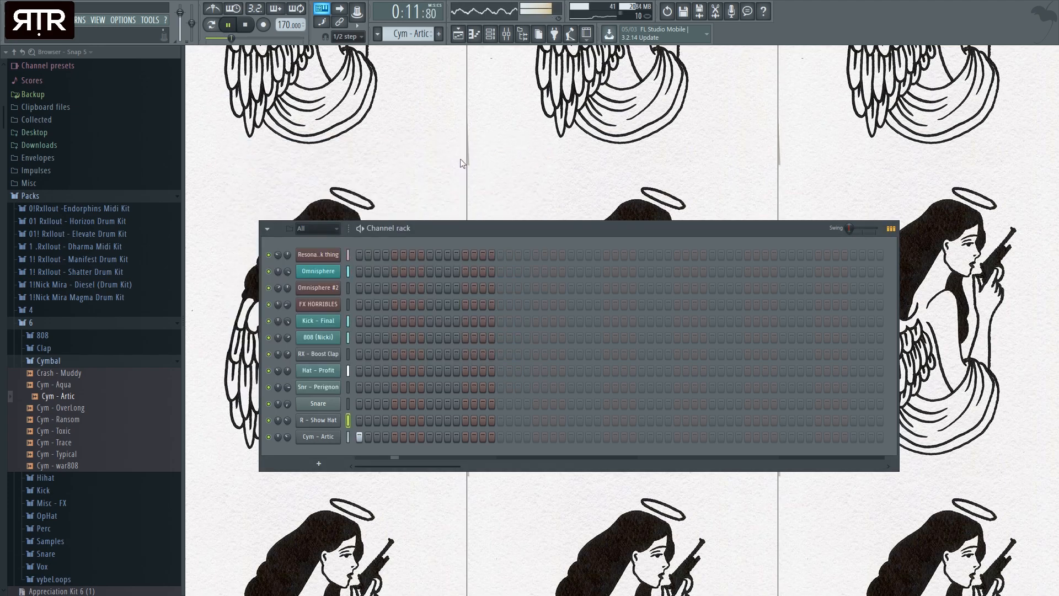
pyautogui.press('F9')
pyautogui.press('space')
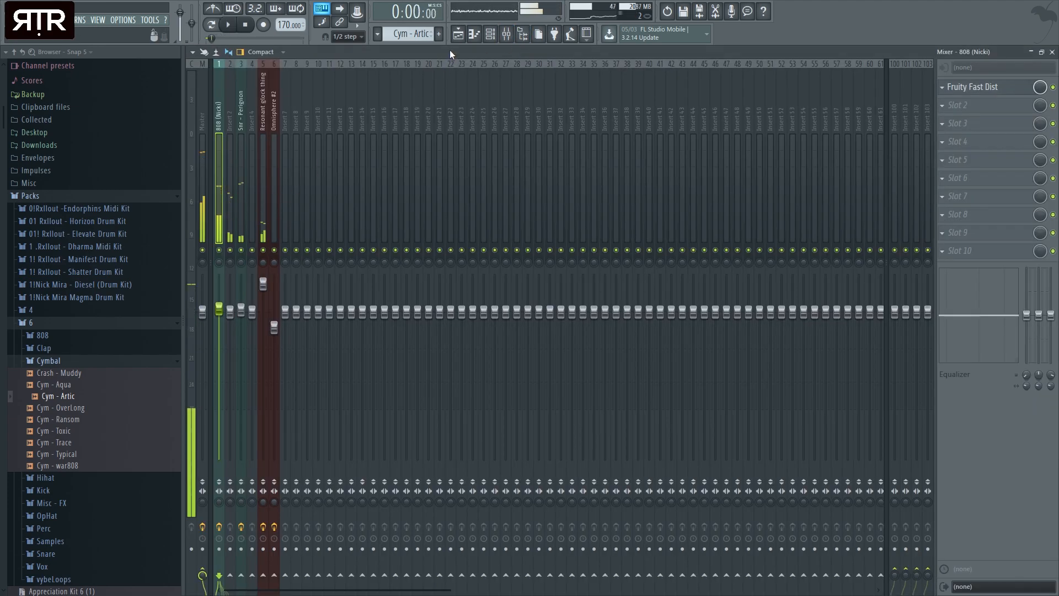
pyautogui.press('F9')
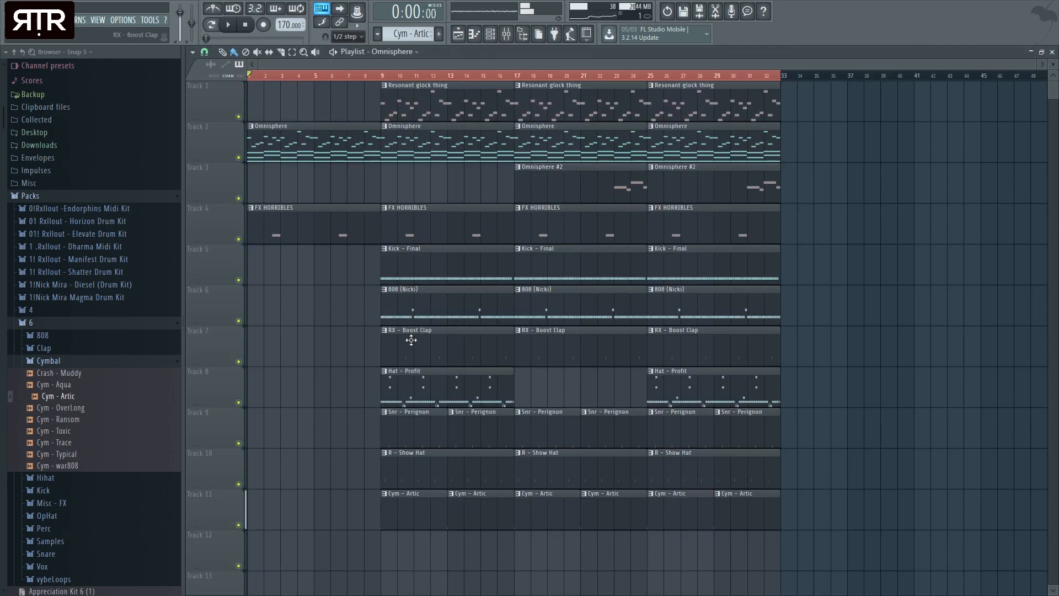
# - Delete the Kick - Final, 808 (Nicki) and Hat - Profit clips from bars 9 to 16, and put Hat - Profit in bars 17 to 24
pyautogui.rightClick(413, 282)
pyautogui.rightClick(427, 393)
pyautogui.moveTo(647, 406); pyautogui.dragTo(514, 407)
pyautogui.press('space')
pyautogui.rightClick(444, 298)
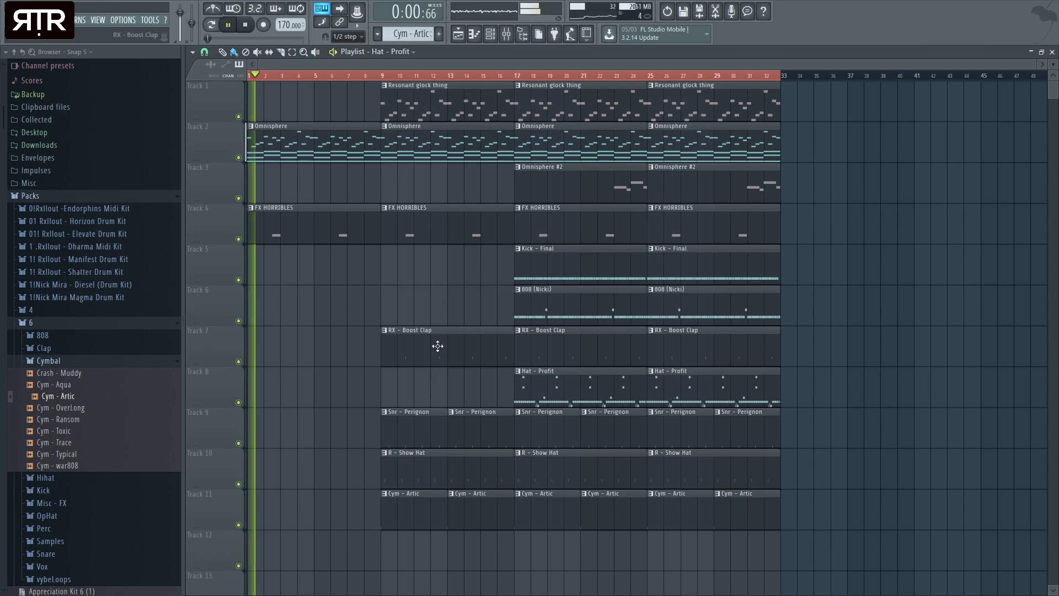
# - Play from about bar 7 and delete the R - Show Hat clip and both Cym - Artic clips from bars 9 to 16
pyautogui.click(351, 79)
pyautogui.rightClick(411, 474)
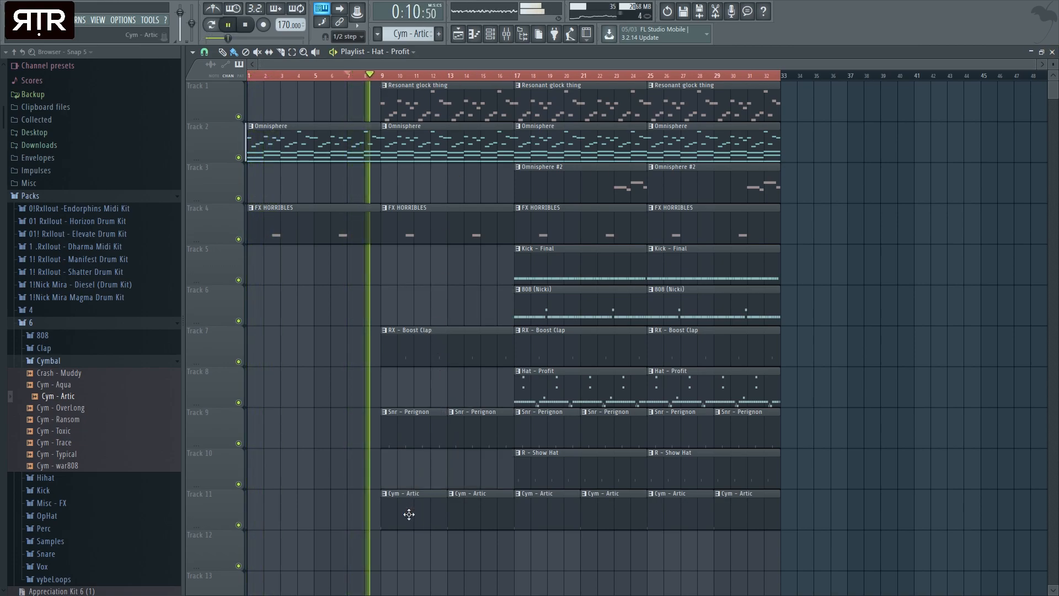
pyautogui.rightClick(408, 514)
pyautogui.rightClick(459, 500)
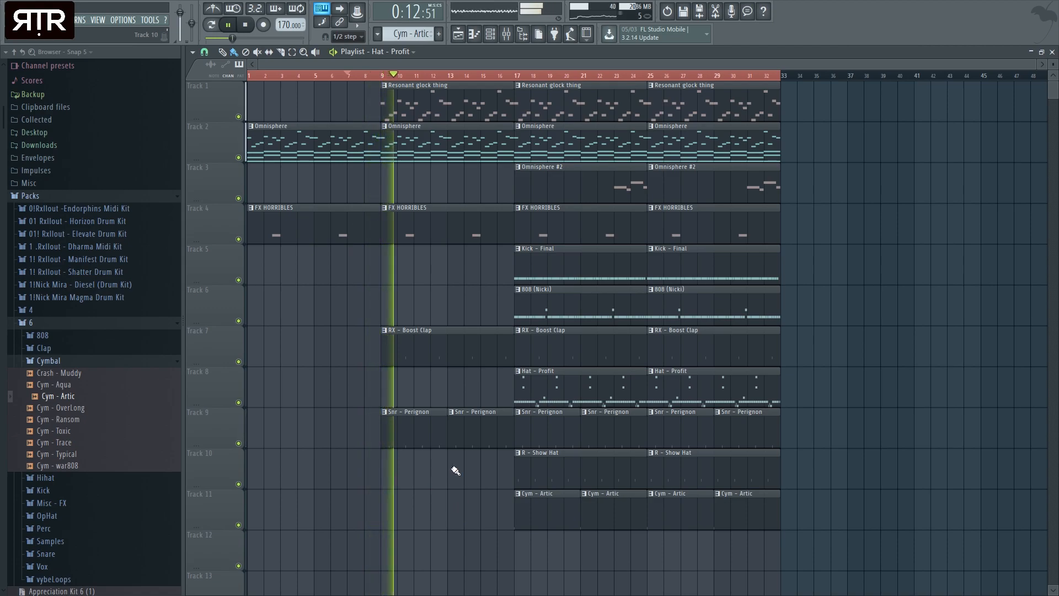
# - Check the mixer, channel rack and playlist while the song plays
pyautogui.click(539, 34)
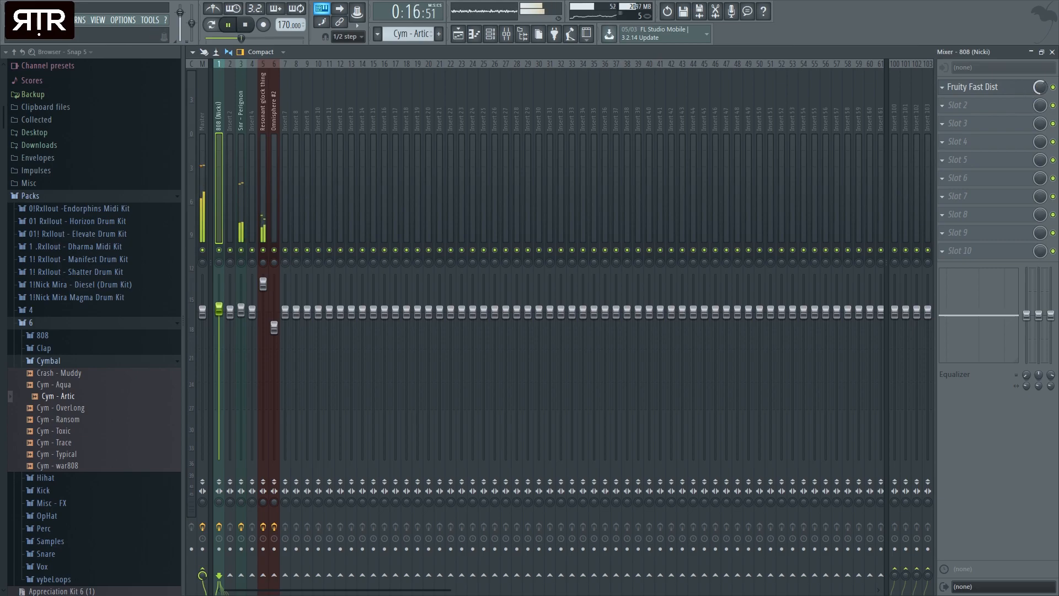
pyautogui.click(1040, 52)
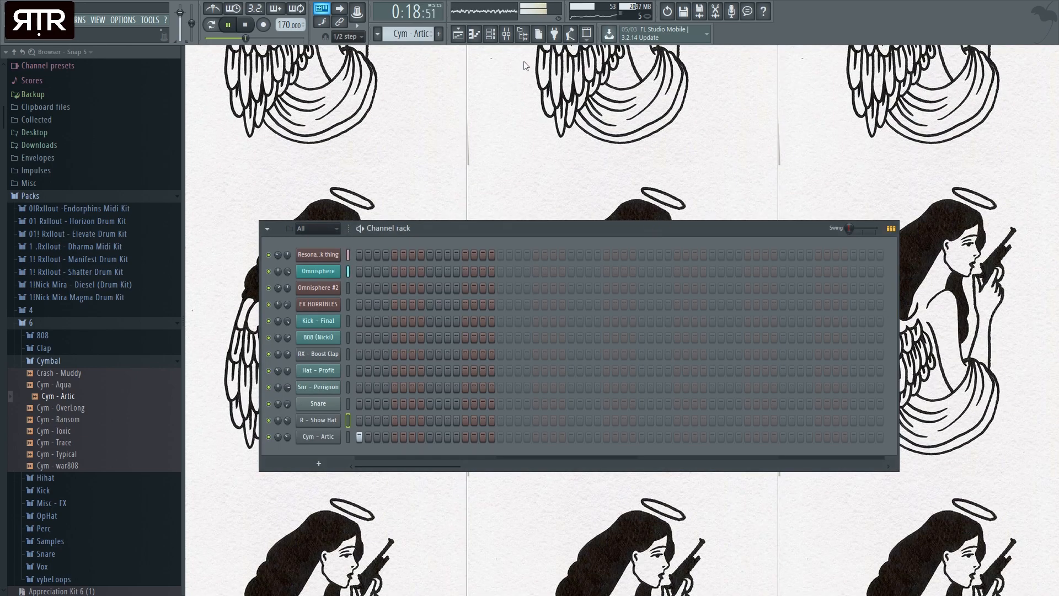
pyautogui.click(460, 35)
pyautogui.click(461, 36)
pyautogui.click(511, 36)
pyautogui.click(510, 35)
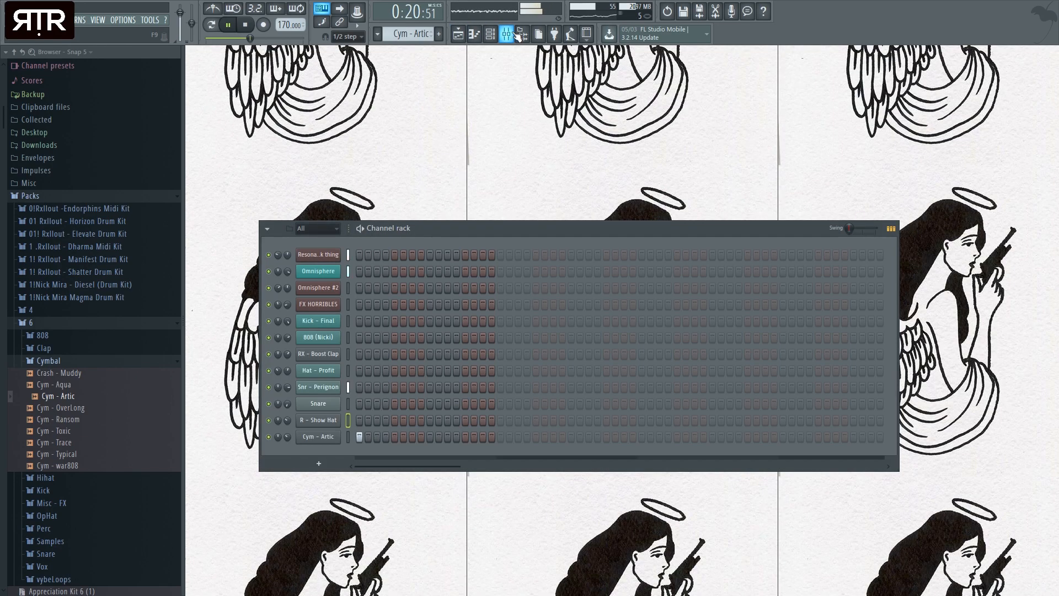
pyautogui.click(511, 35)
pyautogui.click(521, 37)
pyautogui.click(521, 37)
pyautogui.click(512, 36)
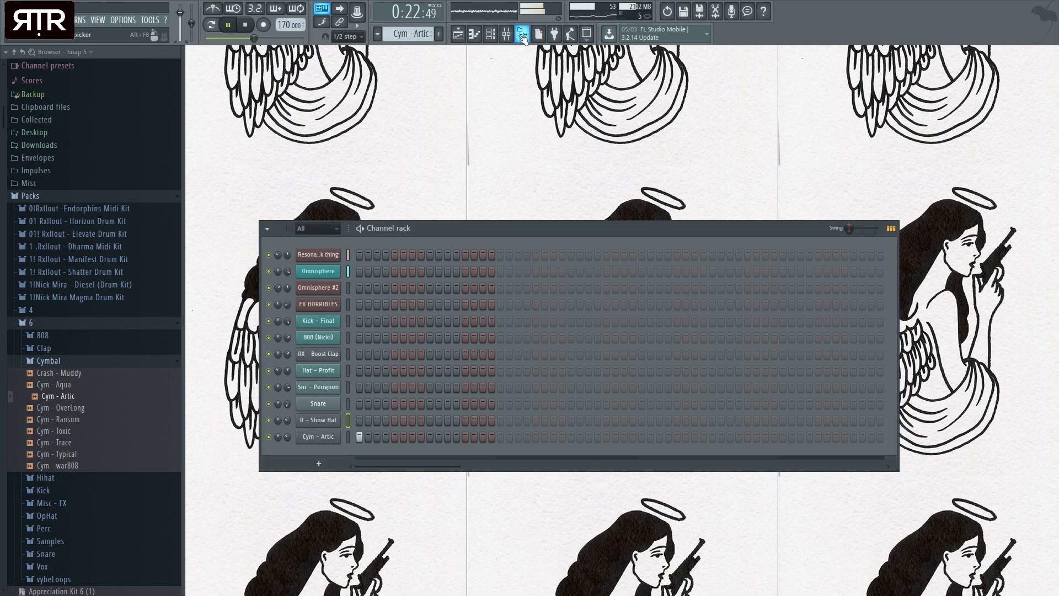
pyautogui.click(505, 39)
pyautogui.click(505, 40)
pyautogui.click(490, 37)
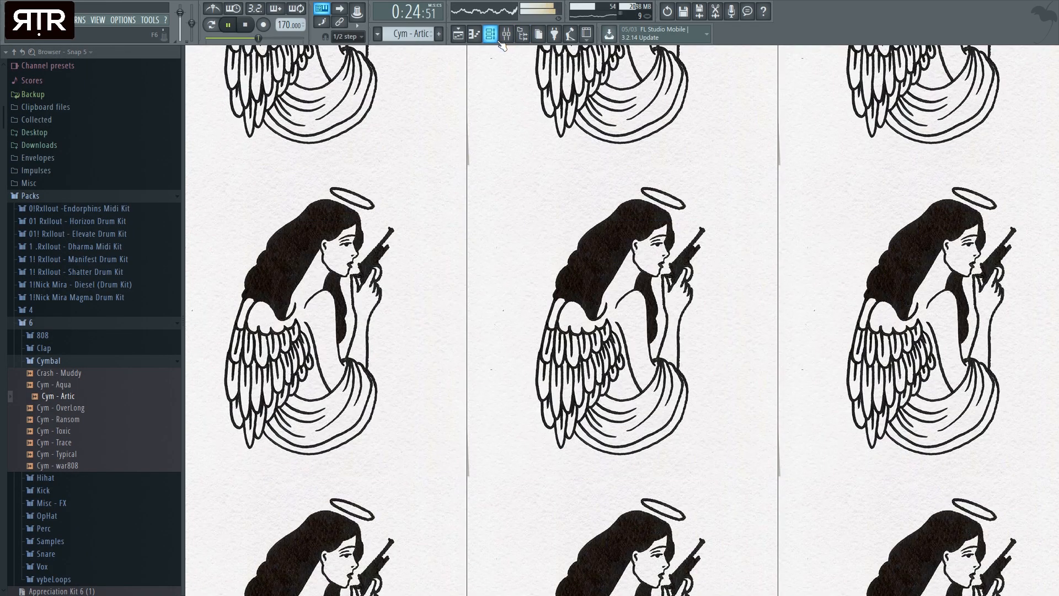
pyautogui.click(510, 38)
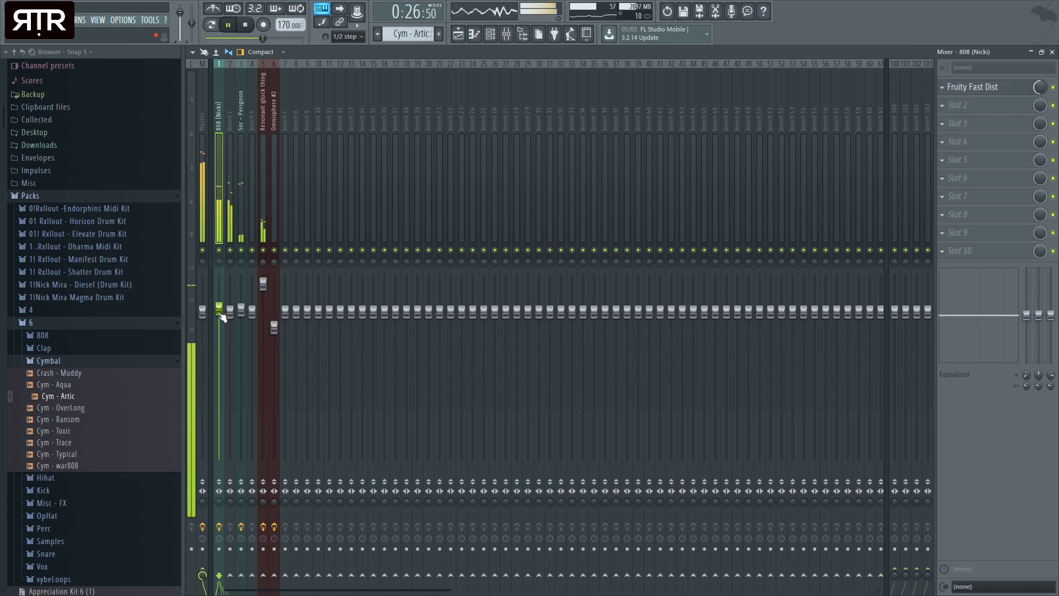
pyautogui.click(507, 38)
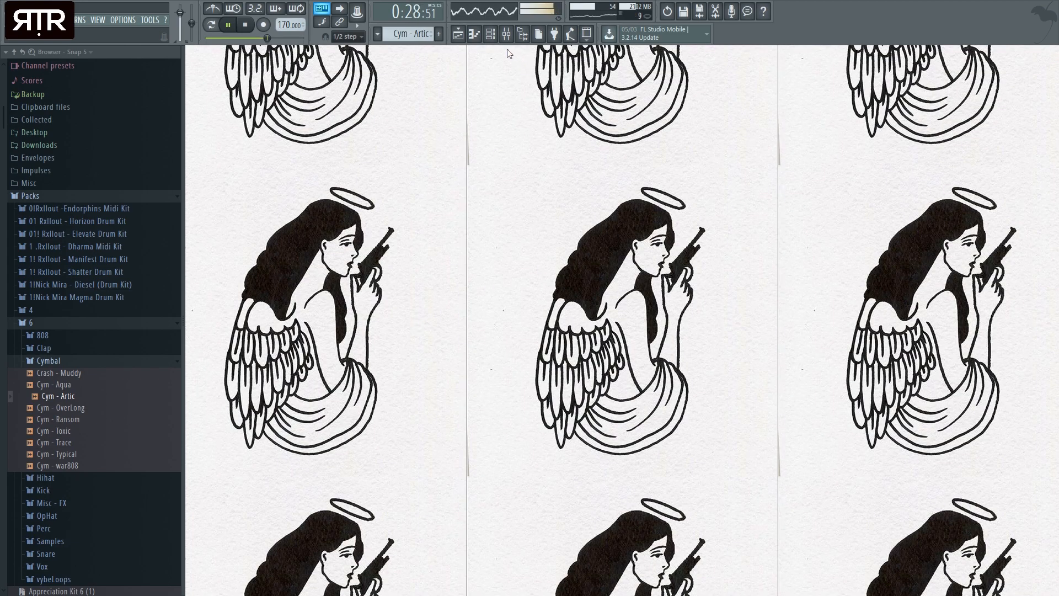
pyautogui.click(492, 38)
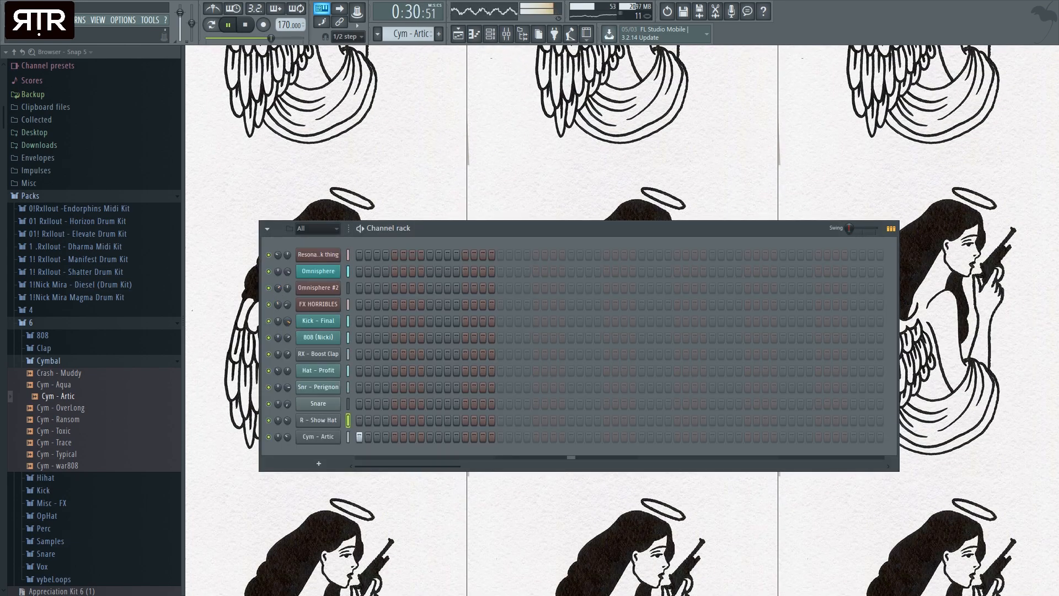
# - Hide the browser and the channel rack while the song keeps playing
pyautogui.click(523, 37)
pyautogui.click(523, 37)
pyautogui.click(522, 37)
pyautogui.click(506, 35)
pyautogui.click(507, 35)
pyautogui.click(489, 34)
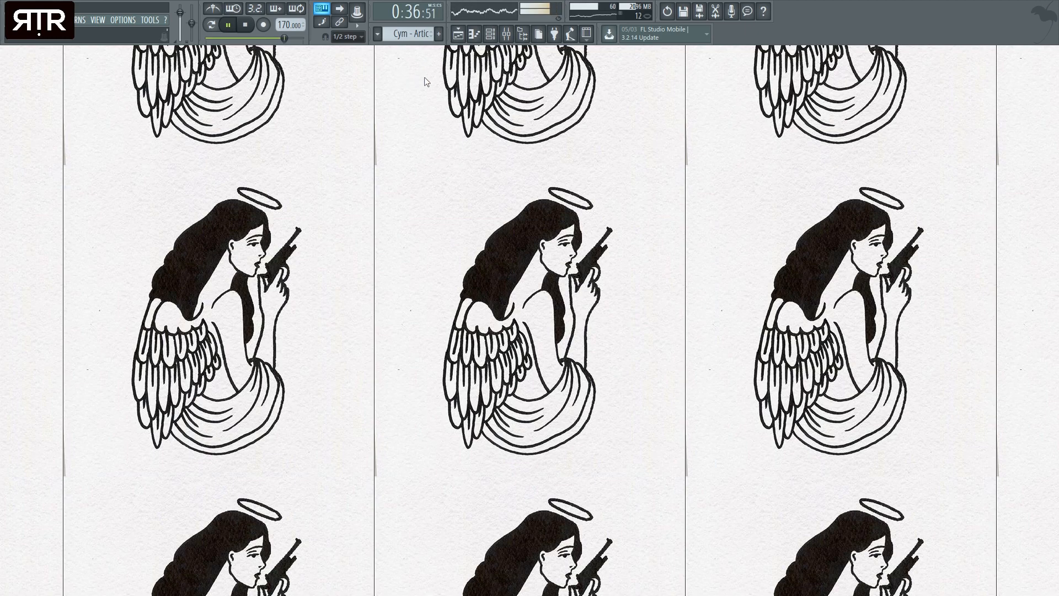
pyautogui.click(490, 34)
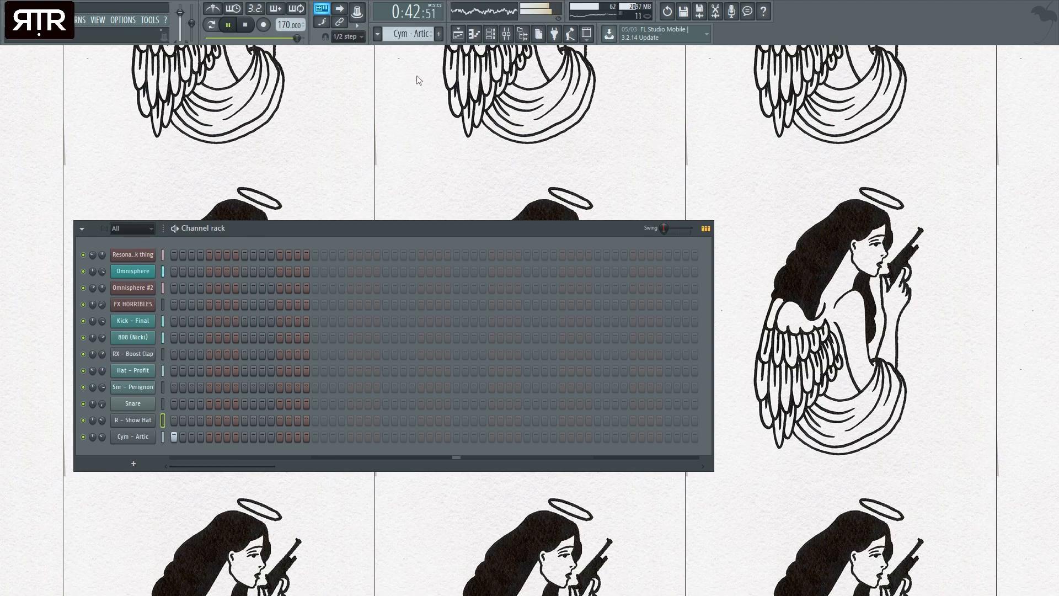
pyautogui.click(491, 34)
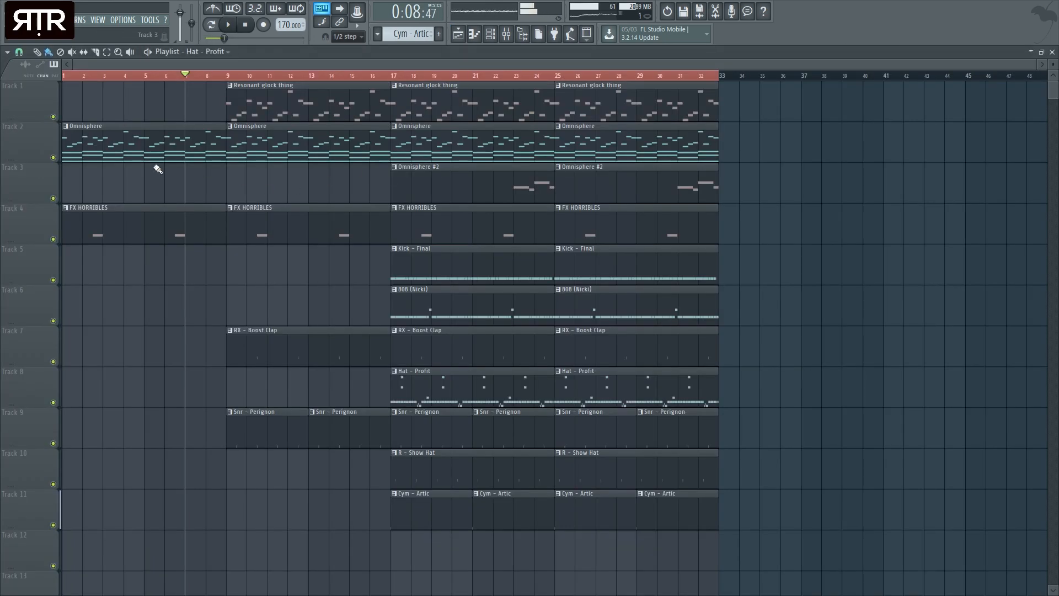
# - Place a Resonant glock thing clip over bars 1 to 8 of Track 1, then play the song with the playlist closed
pyautogui.moveTo(241, 103); pyautogui.dragTo(187, 104)
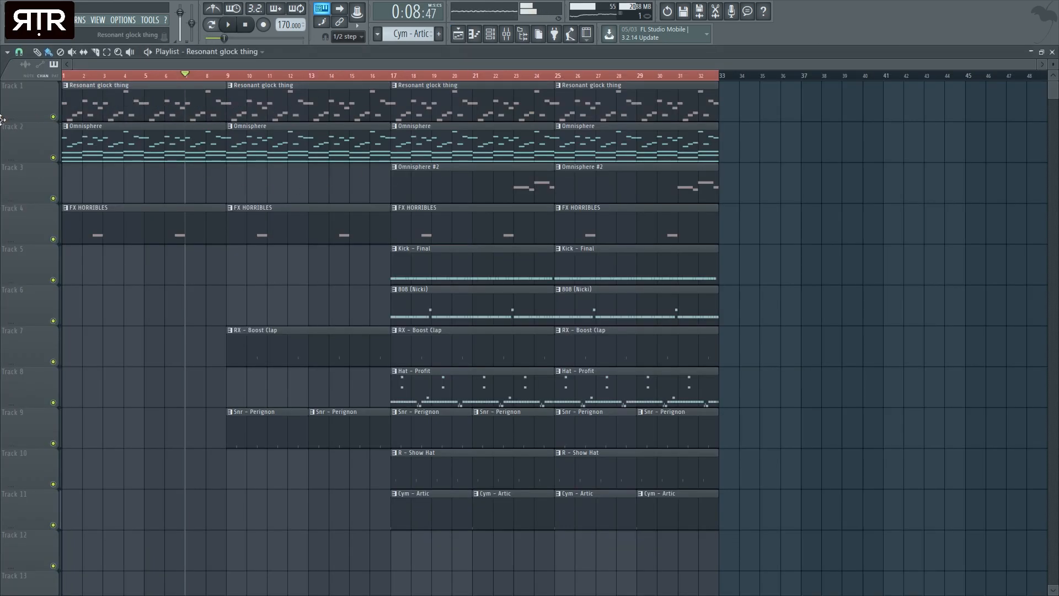
pyautogui.rightClick(56, 362)
pyautogui.rightClick(56, 239)
pyautogui.rightClick(56, 239)
pyautogui.press('space')
pyautogui.click(1052, 52)
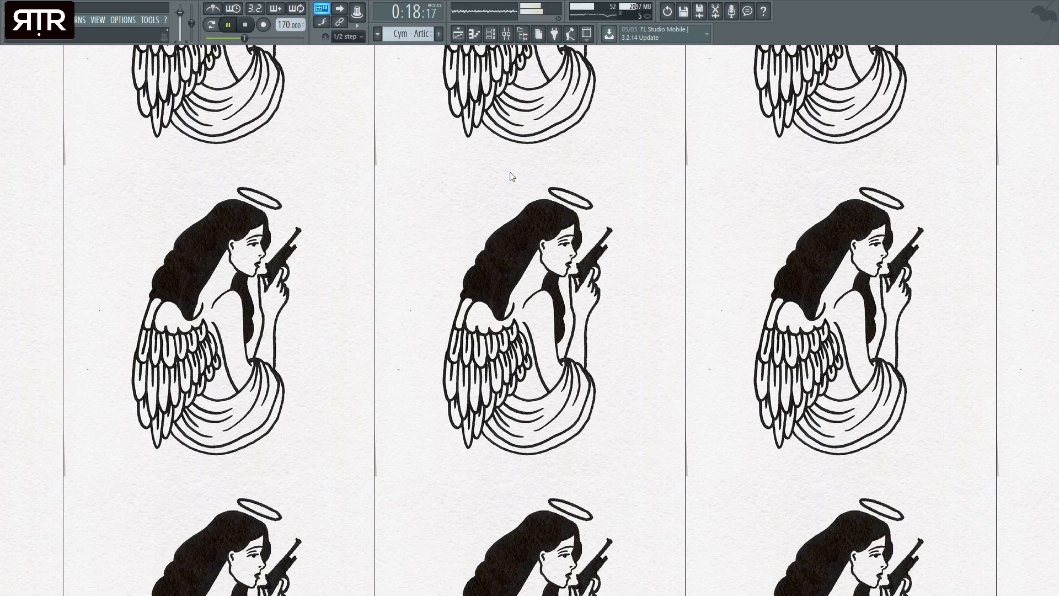
# - Transpose all notes of the Kick - Final pattern up one semitone to D#5 in the piano roll and close it
pyautogui.click(490, 34)
pyautogui.press('KP_Add')
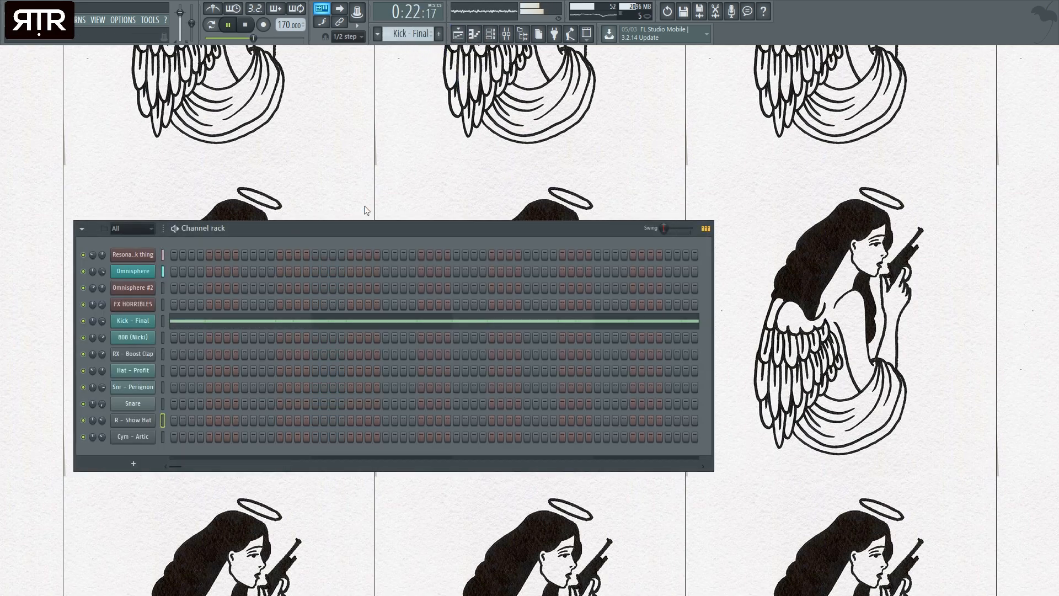
pyautogui.click(302, 320)
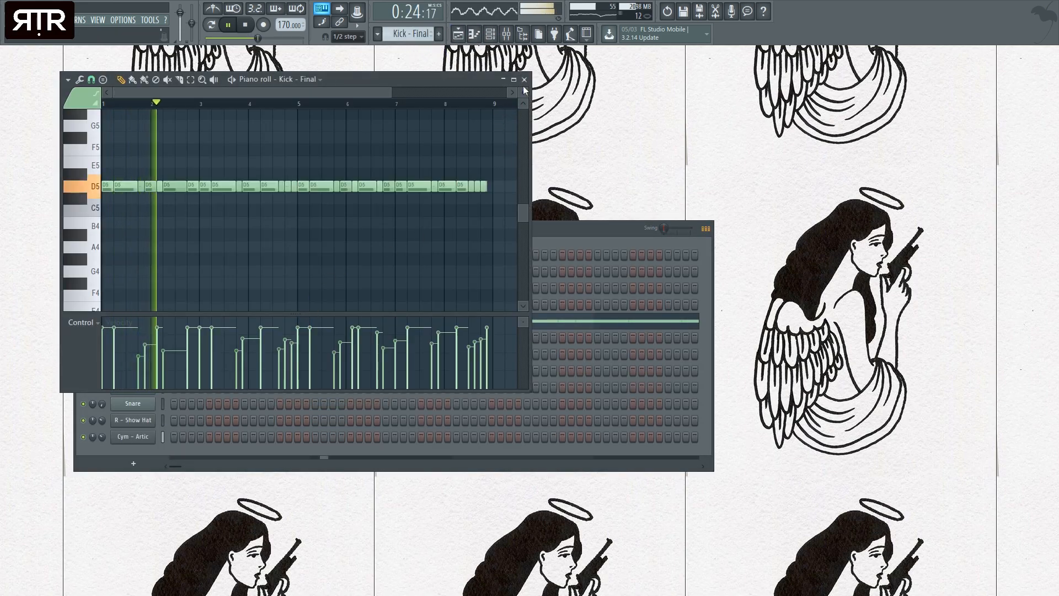
pyautogui.hotkey('ctrl', 'a')
pyautogui.hotkey('shift', 'Up')
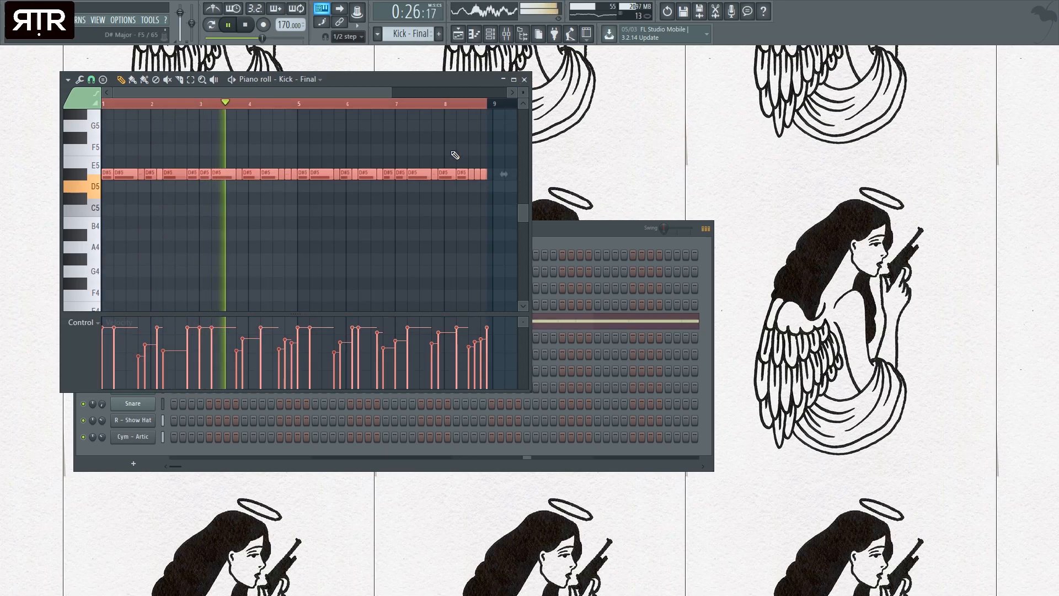
pyautogui.click(524, 79)
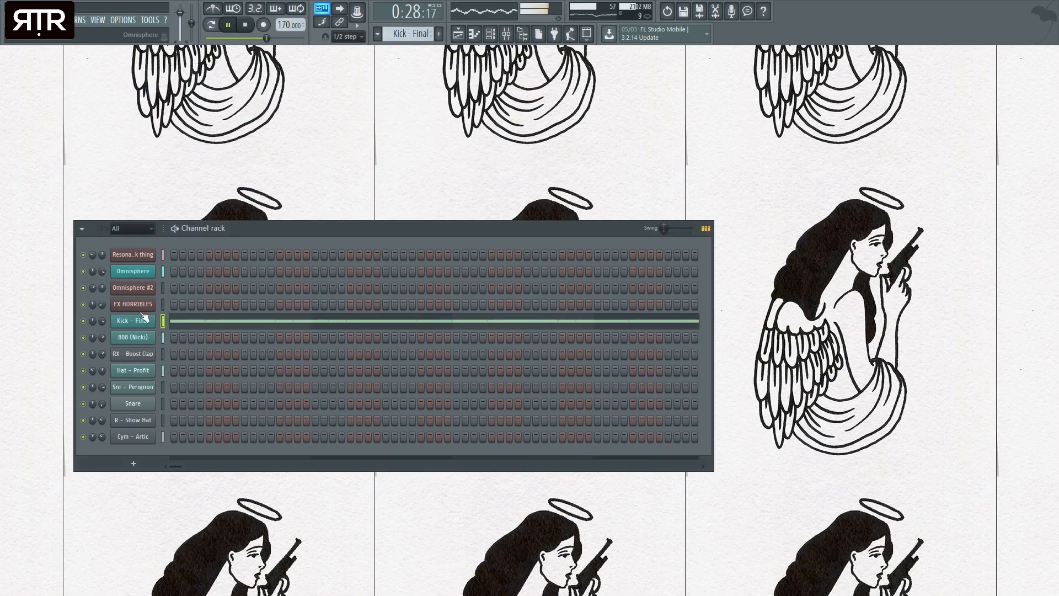
pyautogui.click(506, 35)
pyautogui.click(506, 34)
pyautogui.click(523, 34)
pyautogui.click(522, 35)
pyautogui.click(497, 34)
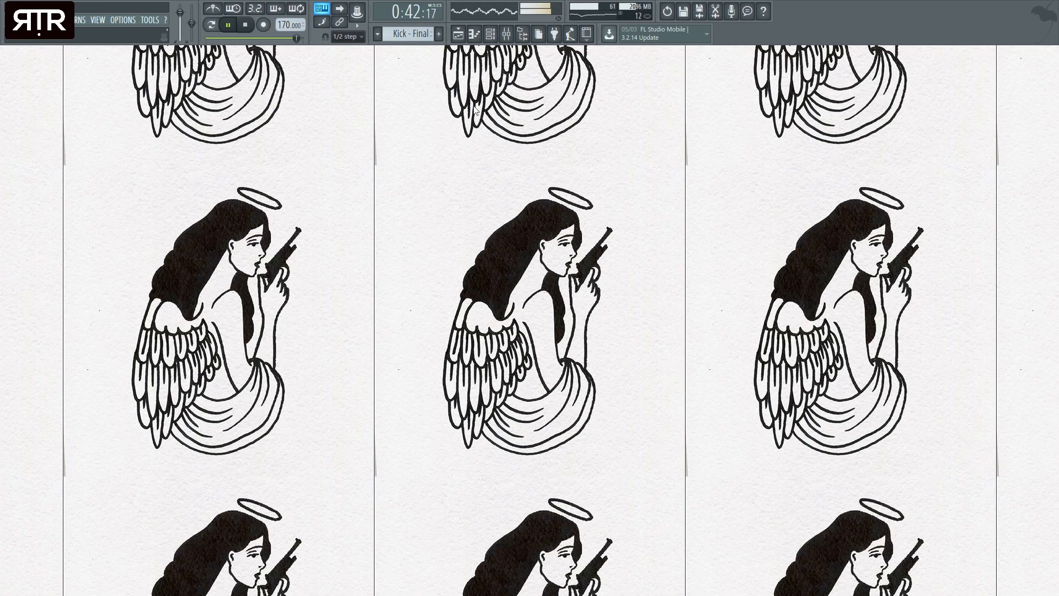
pyautogui.click(489, 34)
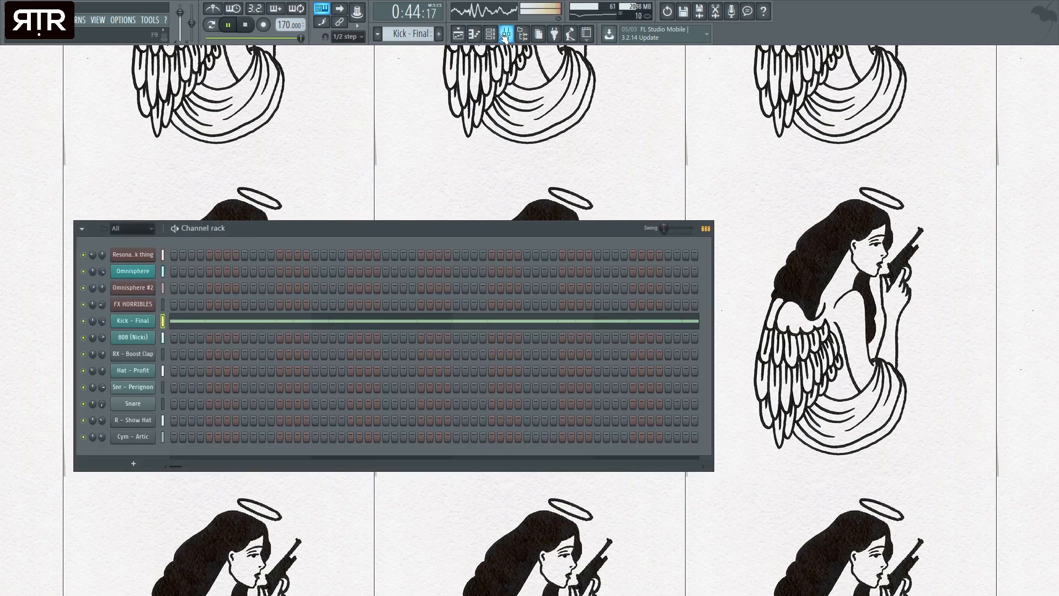
# - Close the channel rack and restart the song from the beginning
pyautogui.click(245, 25)
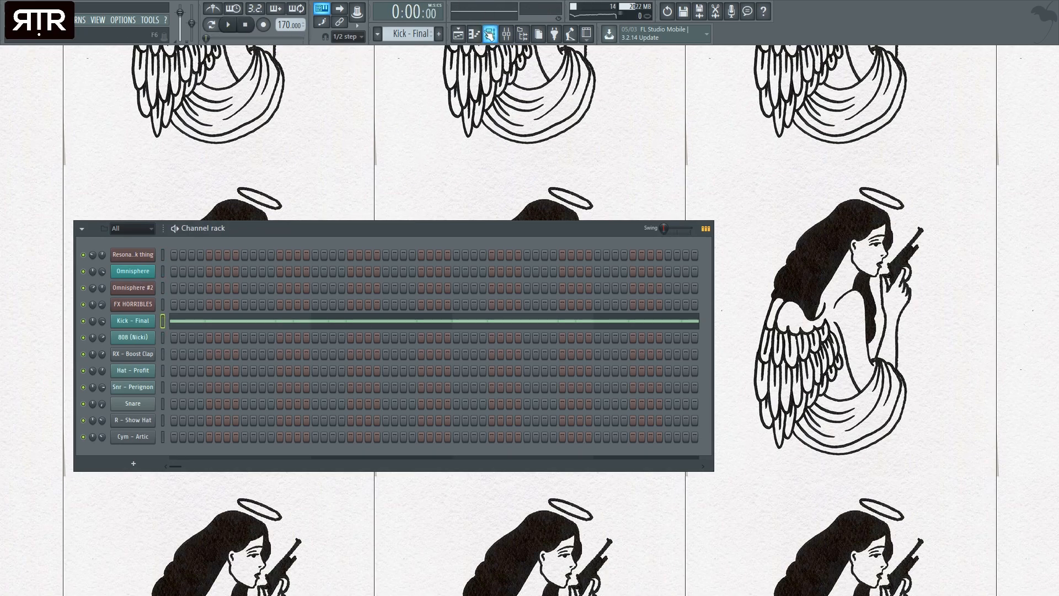
pyautogui.click(490, 34)
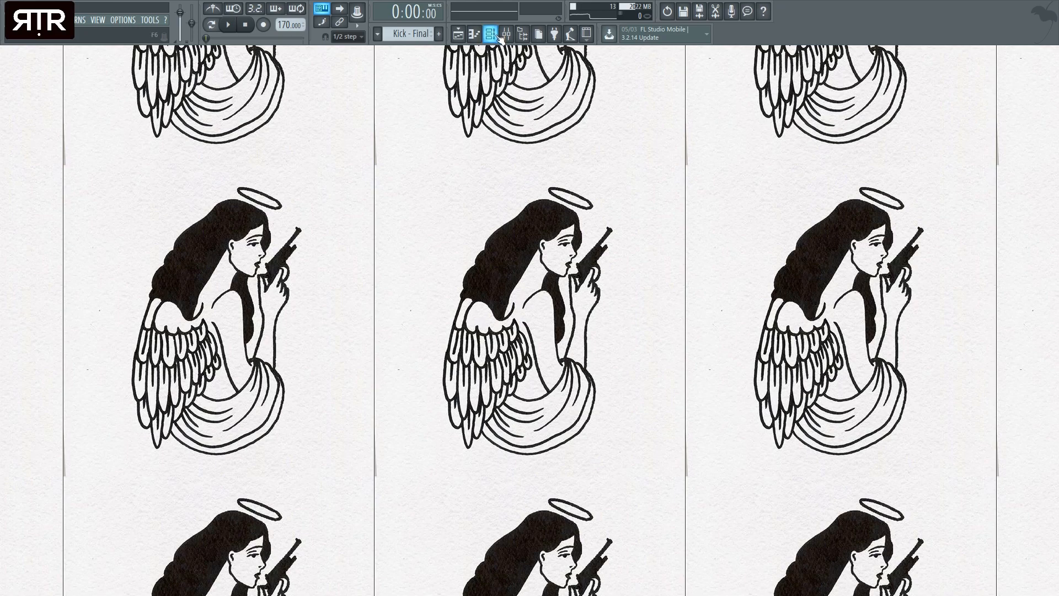
pyautogui.click(228, 25)
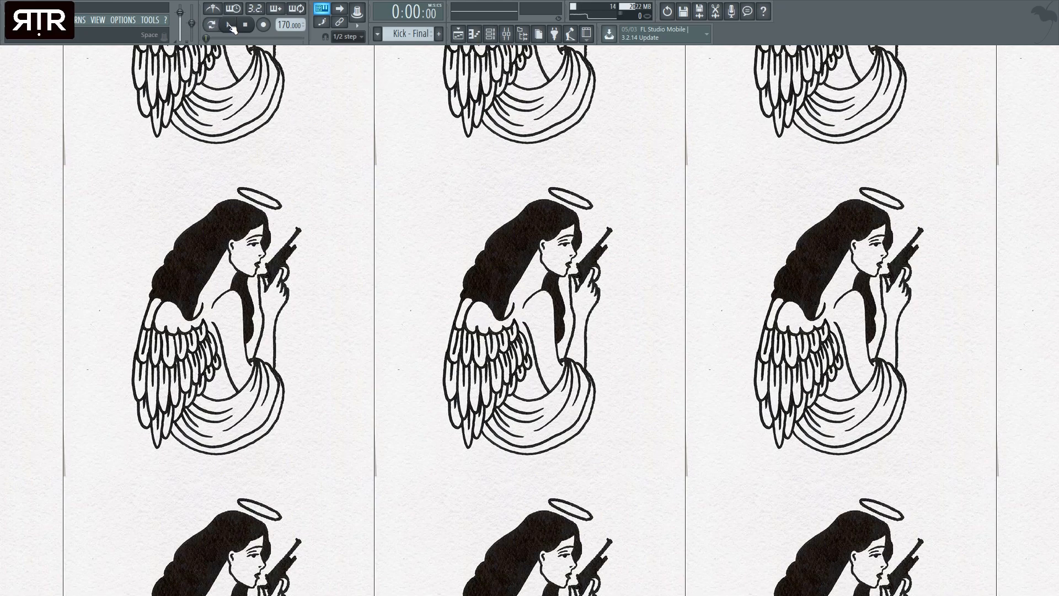